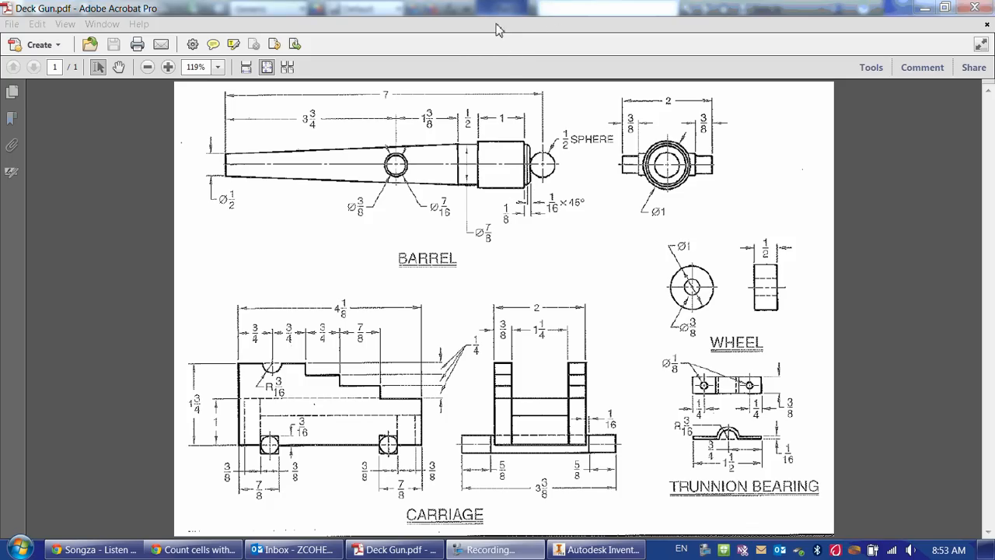
Switch to the Autodesk Inventor part and start a 2D sketch on the front origin plane (XY)
key(alt+Tab)
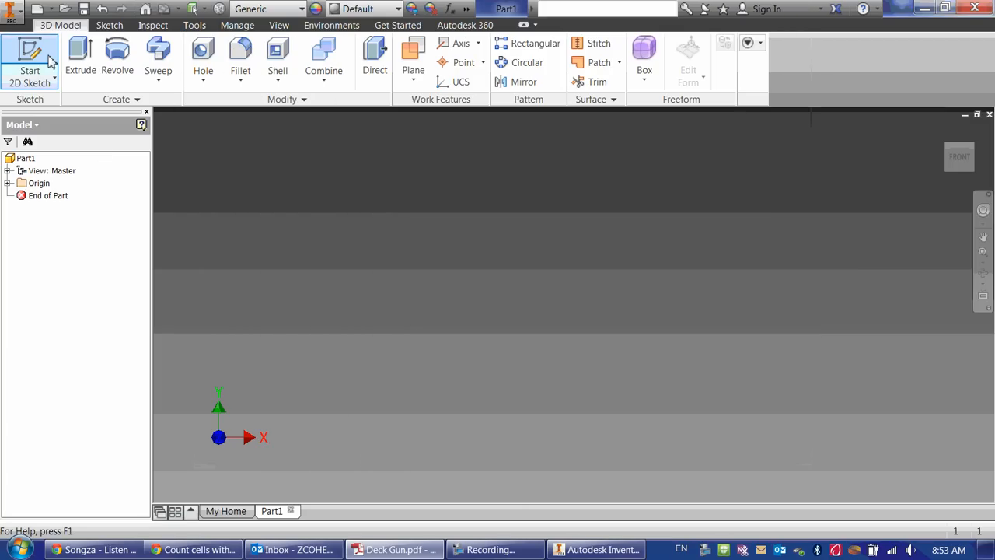
click(31, 53)
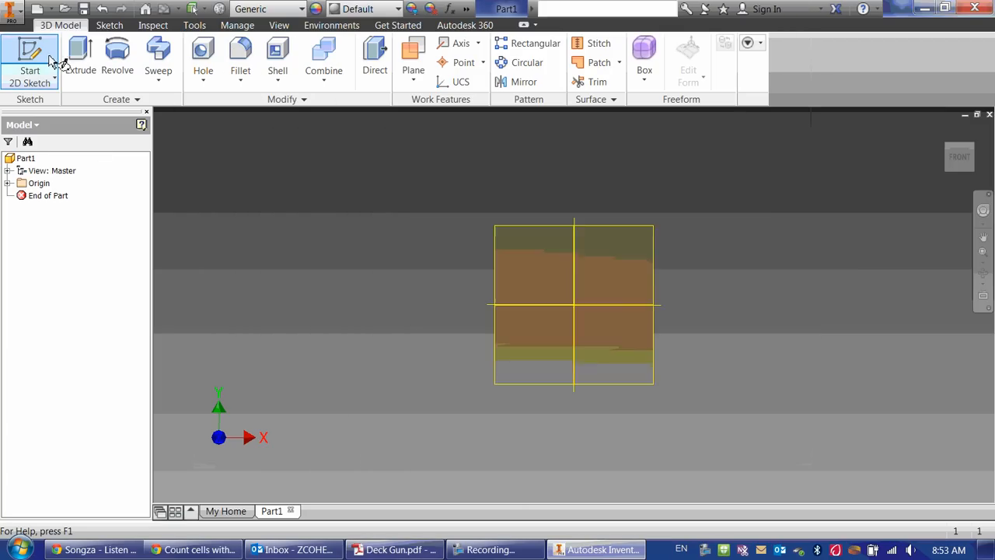
click(625, 272)
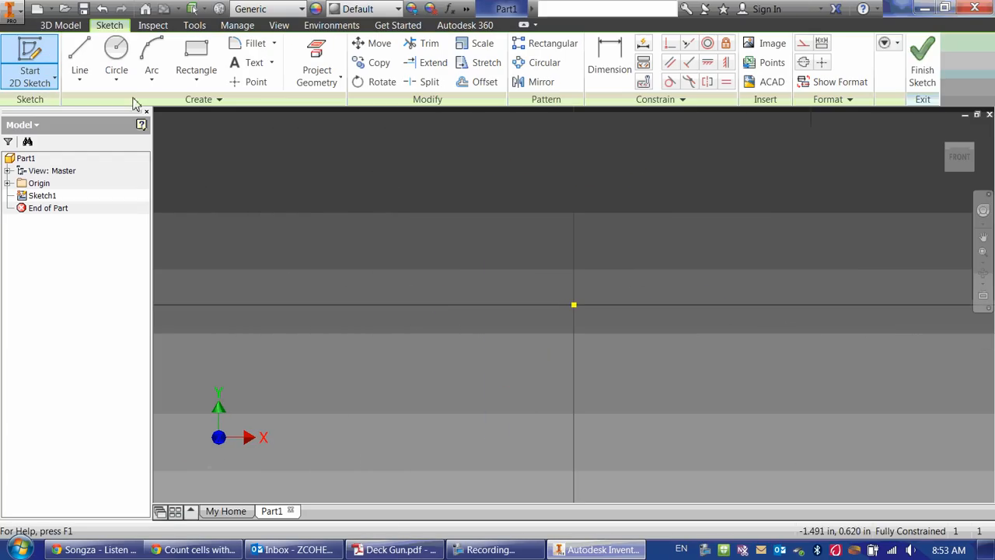
Draw a 7 in horizontal line from the origin and convert it to a centerline
click(77, 56)
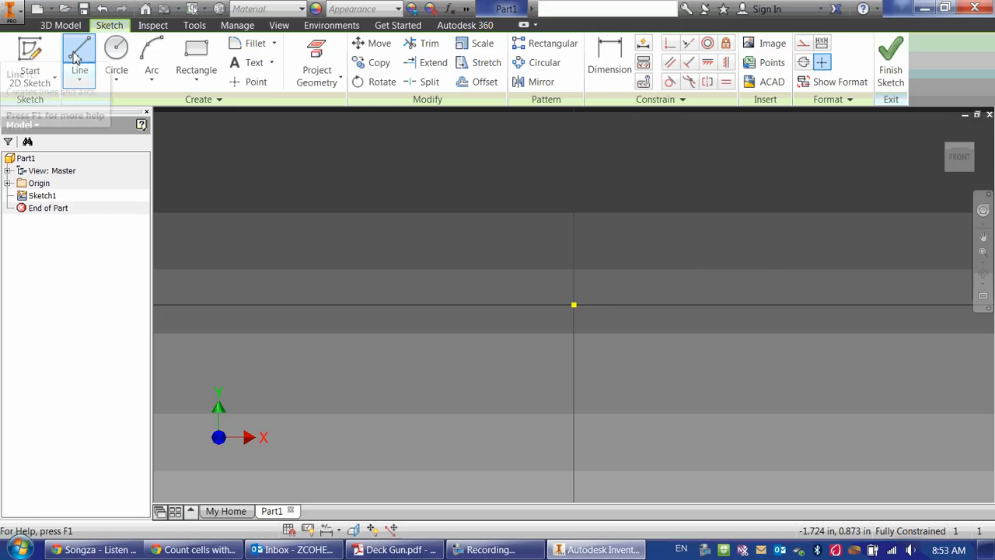
click(573, 303)
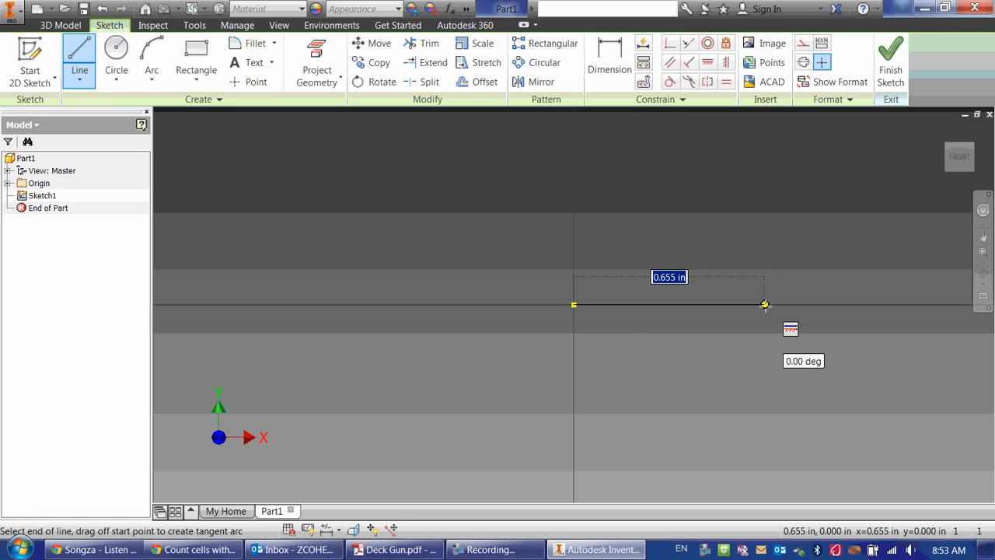
text(7)
key(Return)
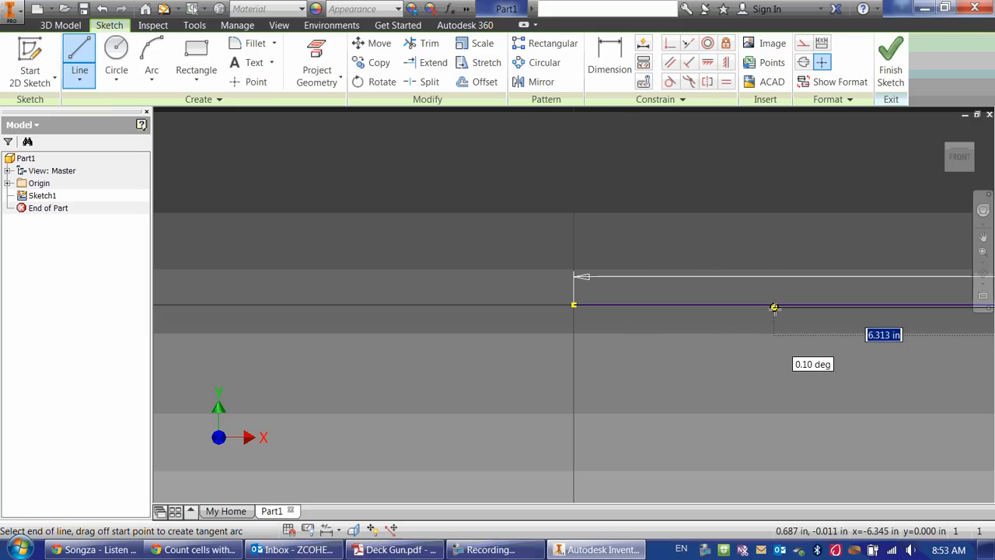
key(Escape)
click(966, 158)
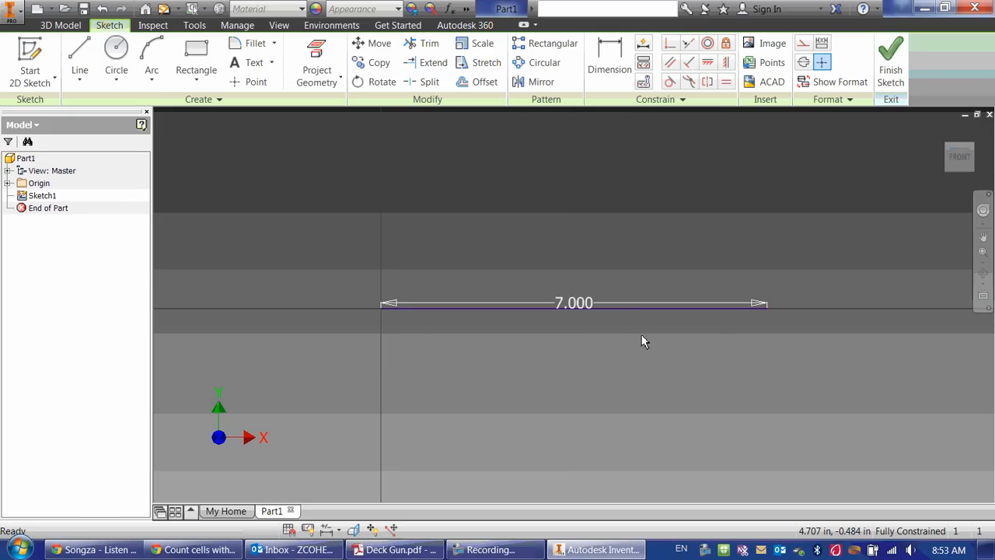
click(628, 310)
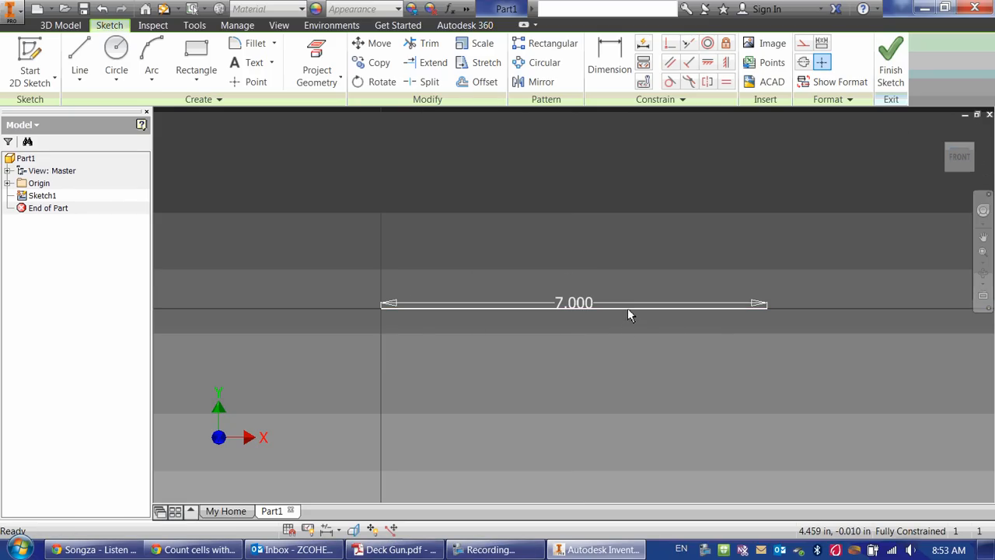
click(803, 65)
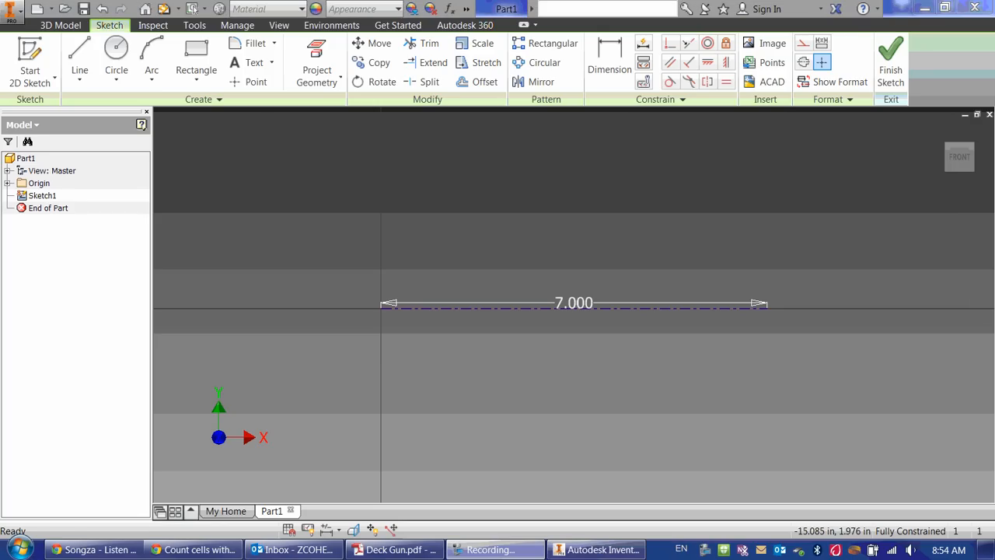
Sketch the barrel's muzzle edge about 0.48 in up from the origin, followed by a rising taper line about 3.4 in long horizontally
click(80, 53)
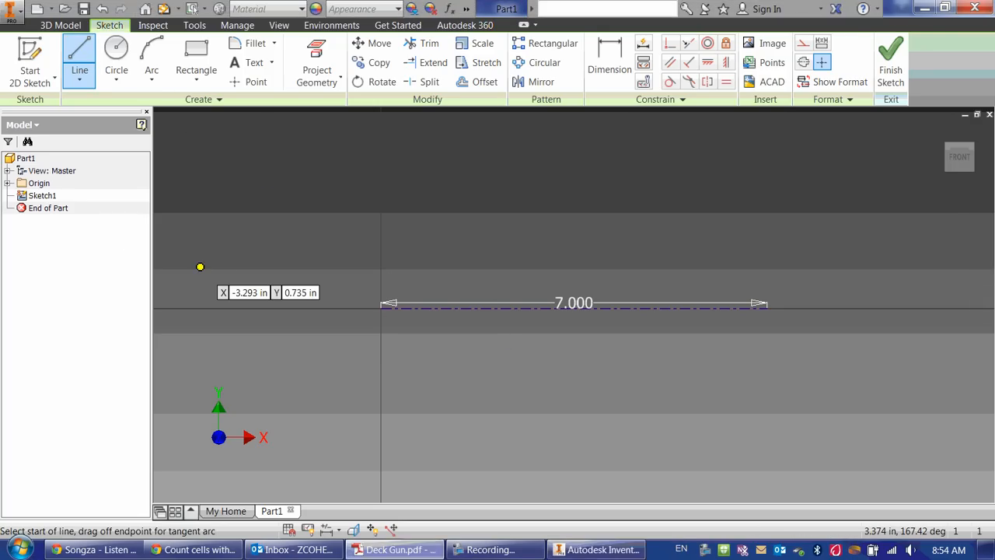
click(395, 549)
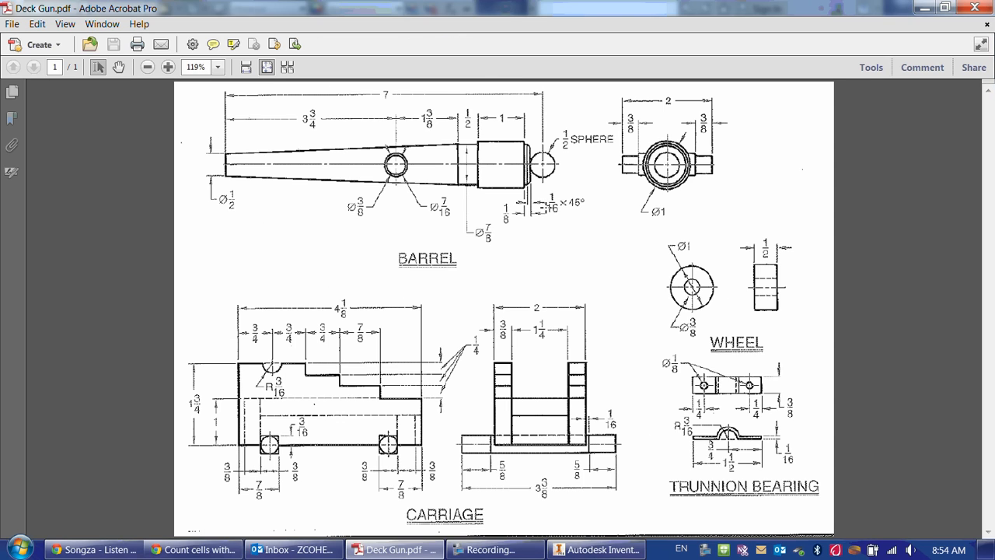
double_click(539, 8)
click(184, 302)
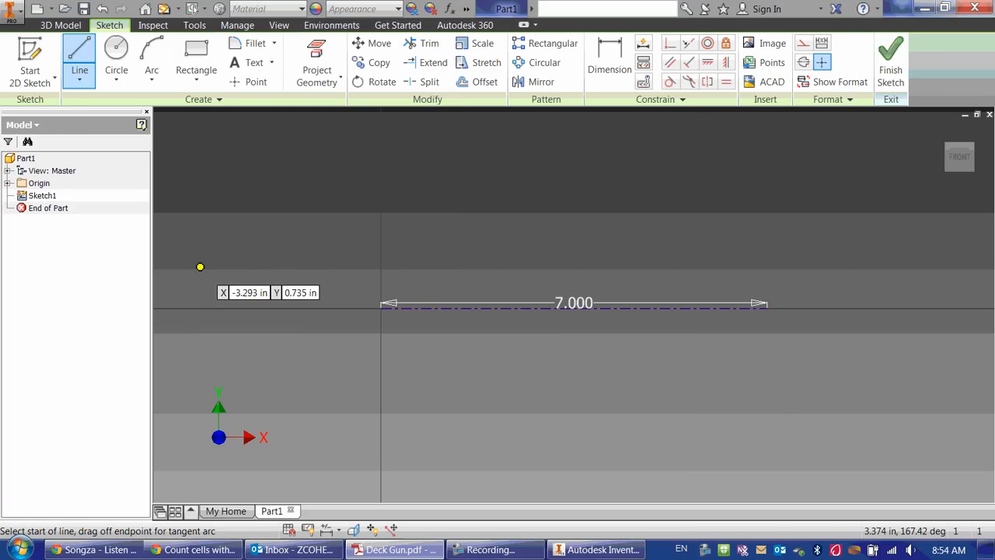
click(381, 307)
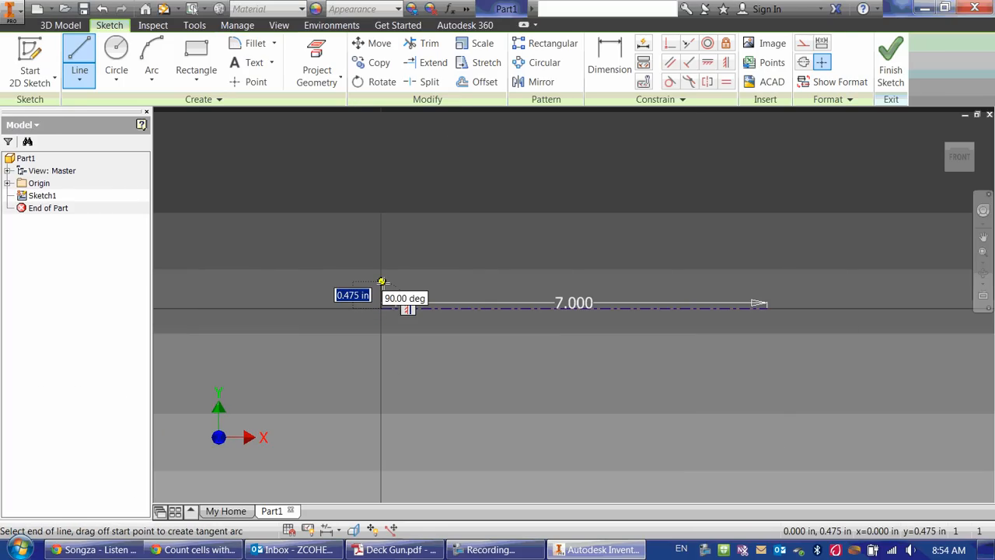
click(381, 281)
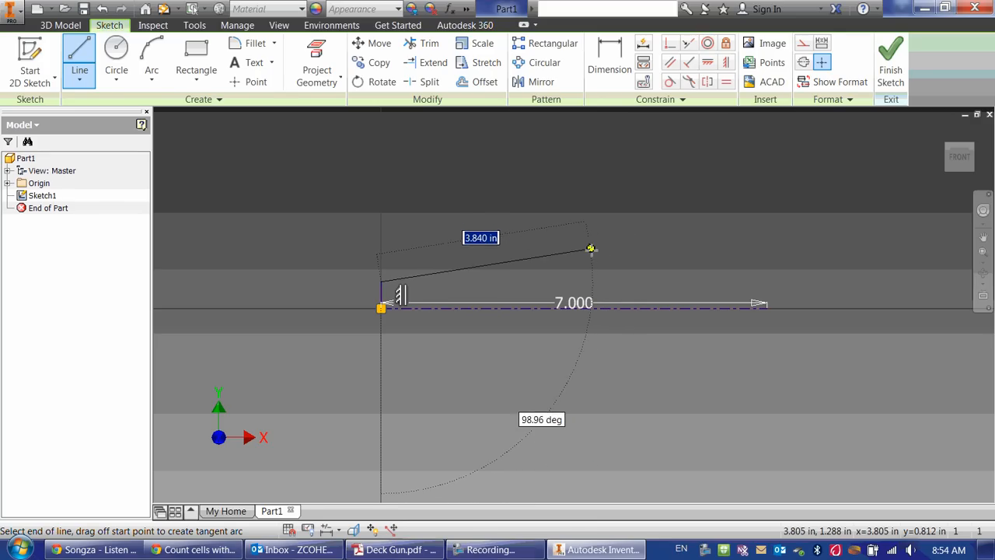
double_click(573, 233)
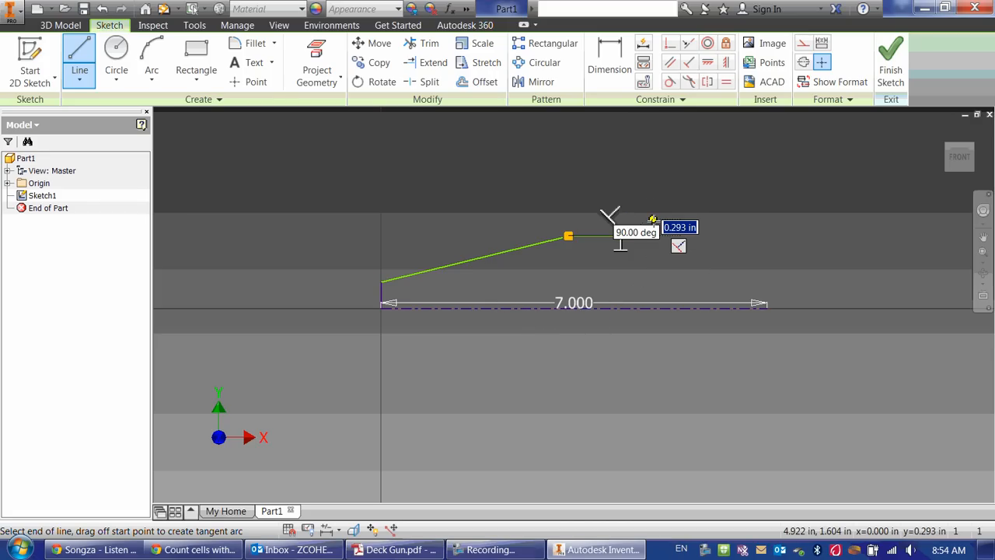
Continue the profile with a horizontal run, a collar raised about 0.29 in, a ledge about 0.32 in long and a vertical line down to the centerline
click(651, 235)
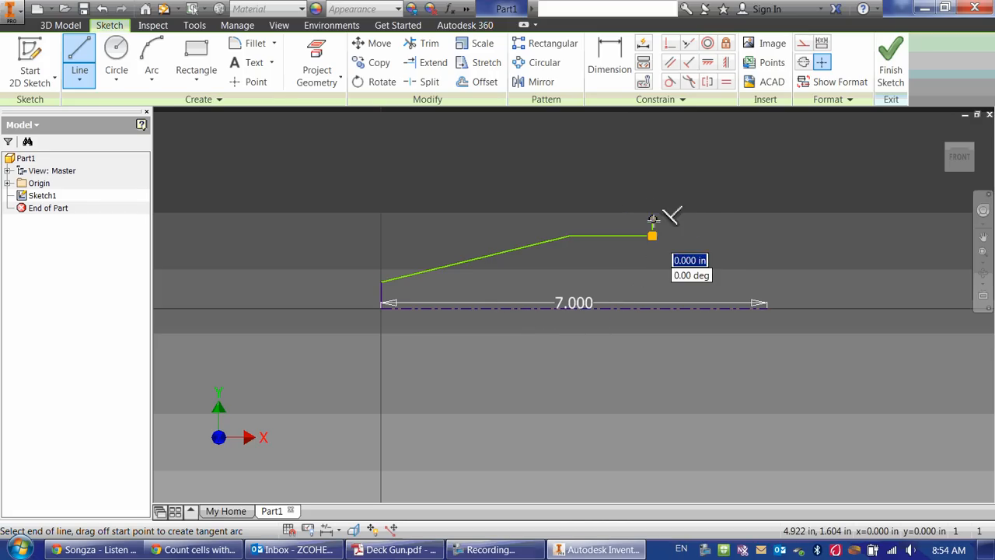
click(721, 219)
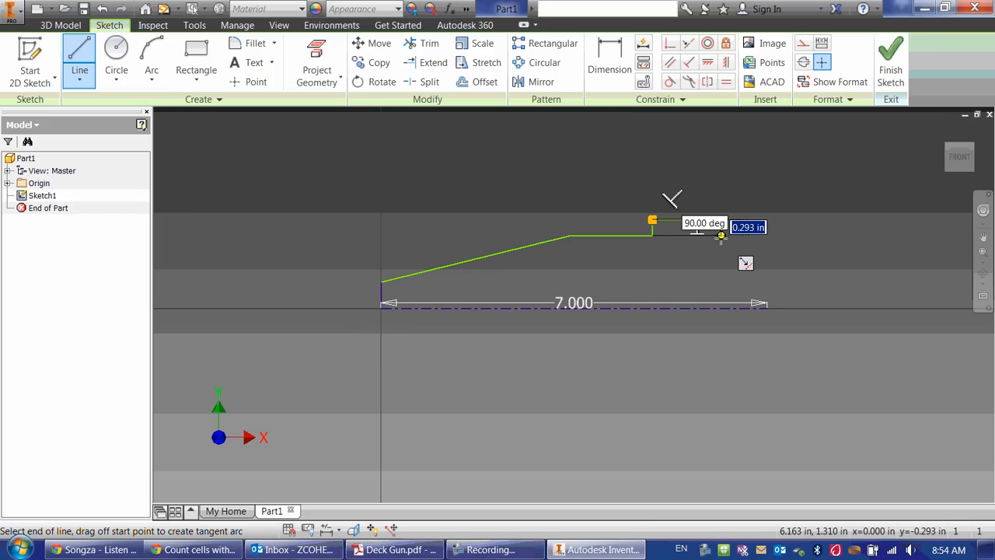
click(721, 235)
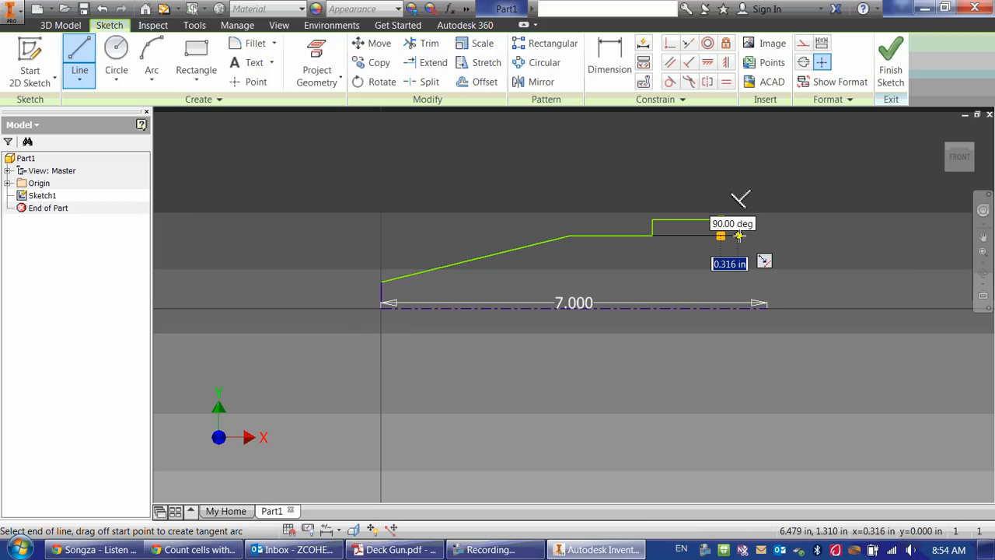
click(738, 235)
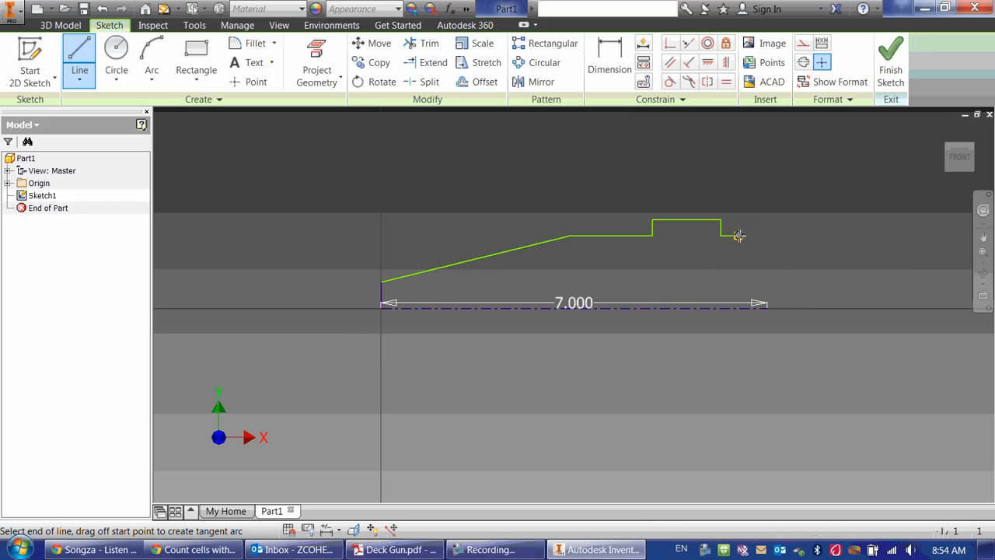
click(738, 308)
key(Escape)
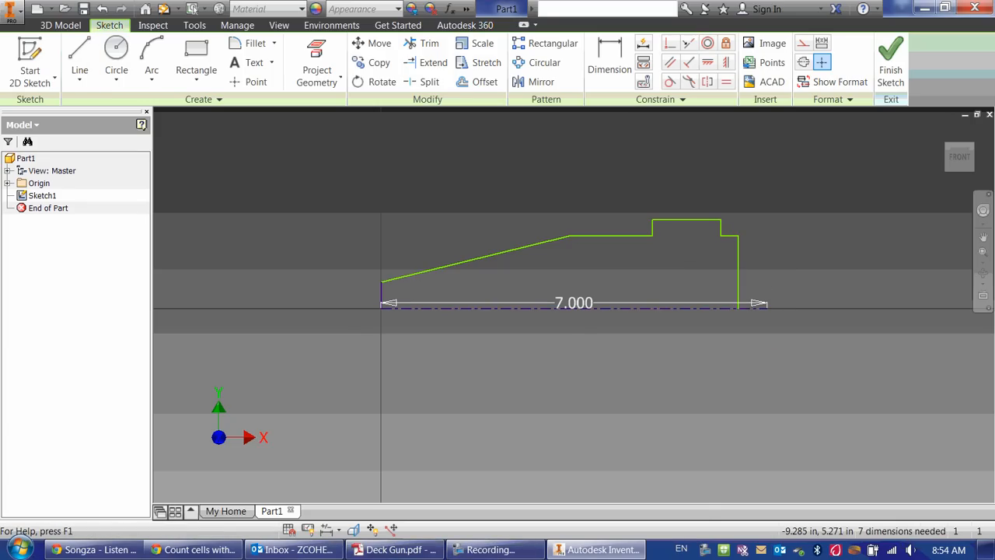
Switch to Deck Gun.pdf in Acrobat, examine the barrel's rear end up close and move the drawing's window clear of the sketch
key(alt+Tab)
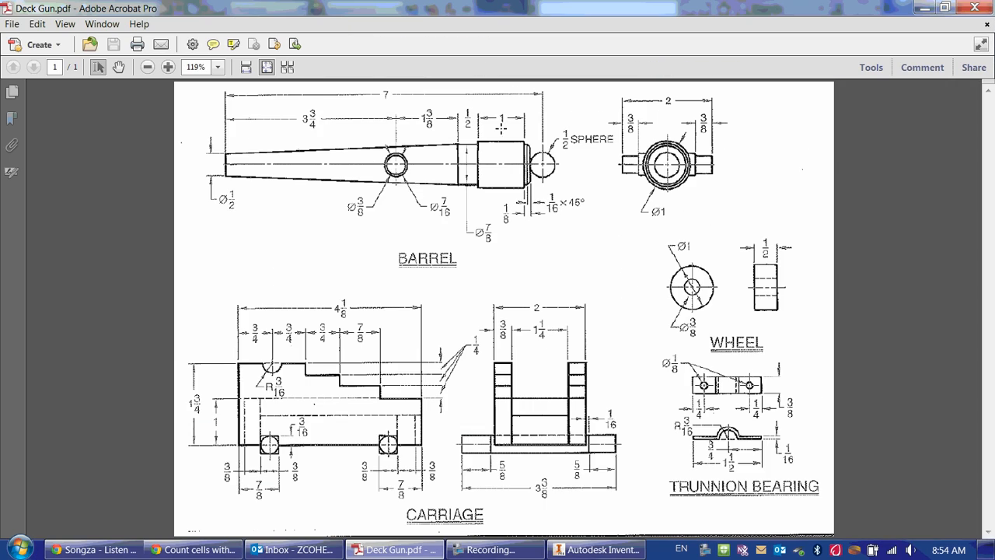
ctrl+scroll(506, 142, up, 10)
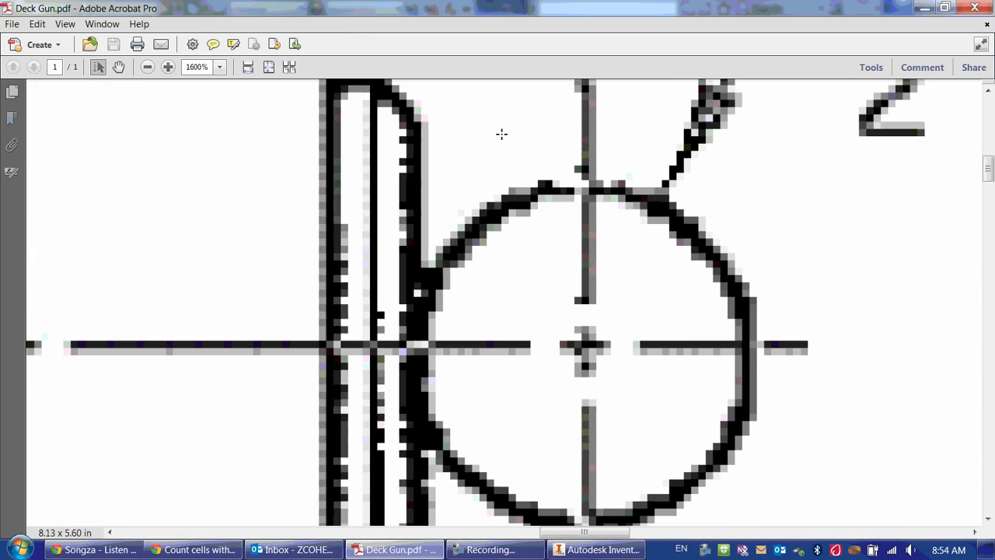
ctrl+scroll(459, 130, down, 5)
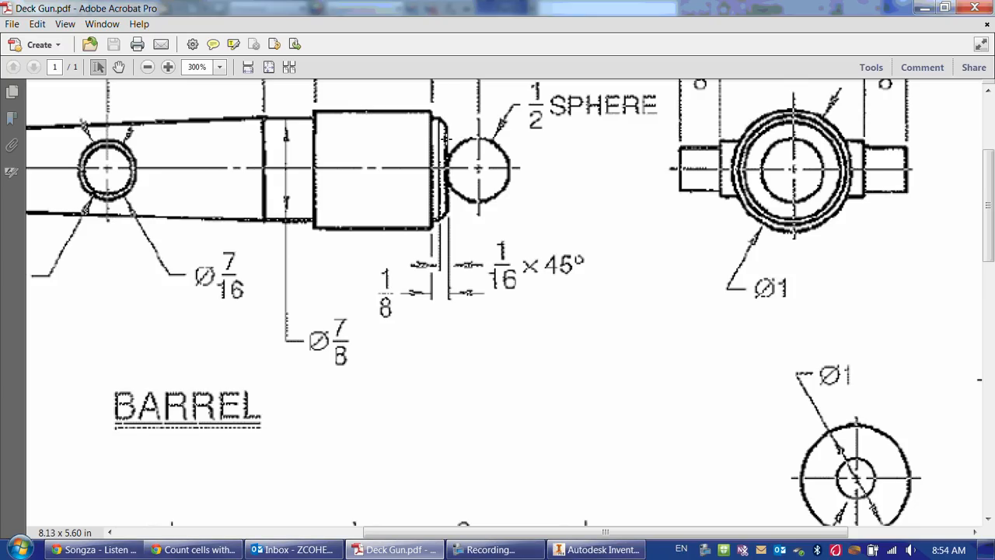
mouse_move(506, 8)
mouse_down()
mouse_move(547, 306)
mouse_move(568, 292)
mouse_up()
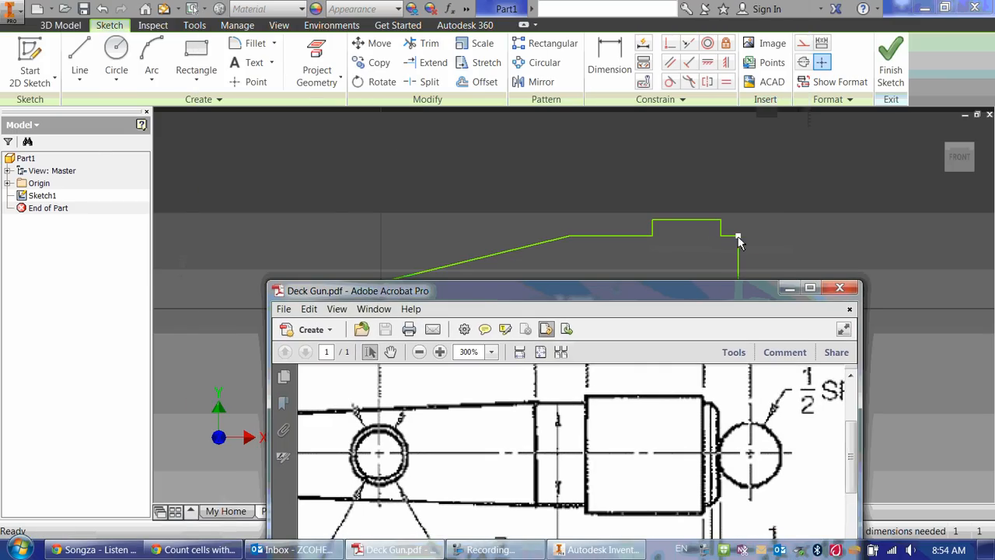
mouse_move(674, 293)
mouse_down()
mouse_move(659, 292)
mouse_move(627, 127)
mouse_move(709, 313)
mouse_move(710, 356)
mouse_up()
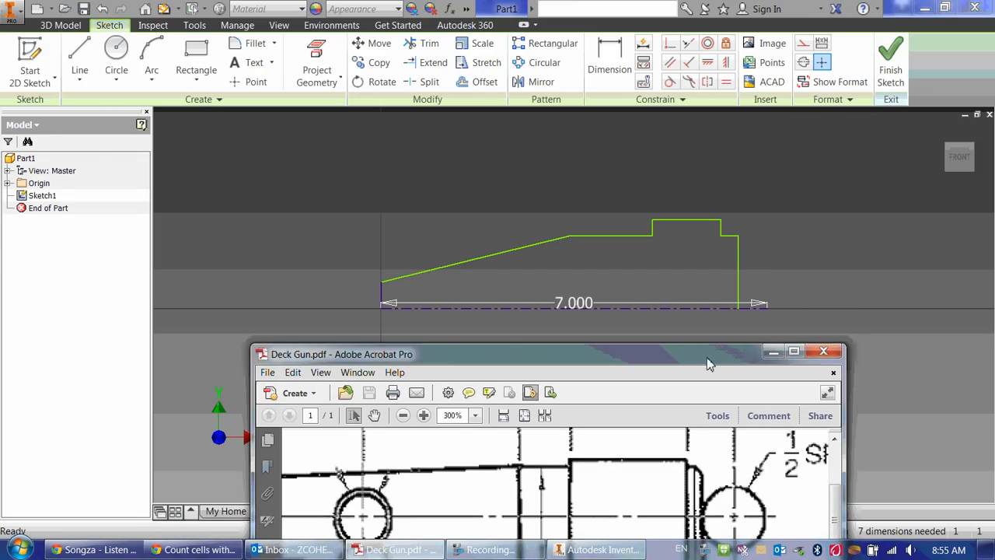
drag(708, 358, 0, 140)
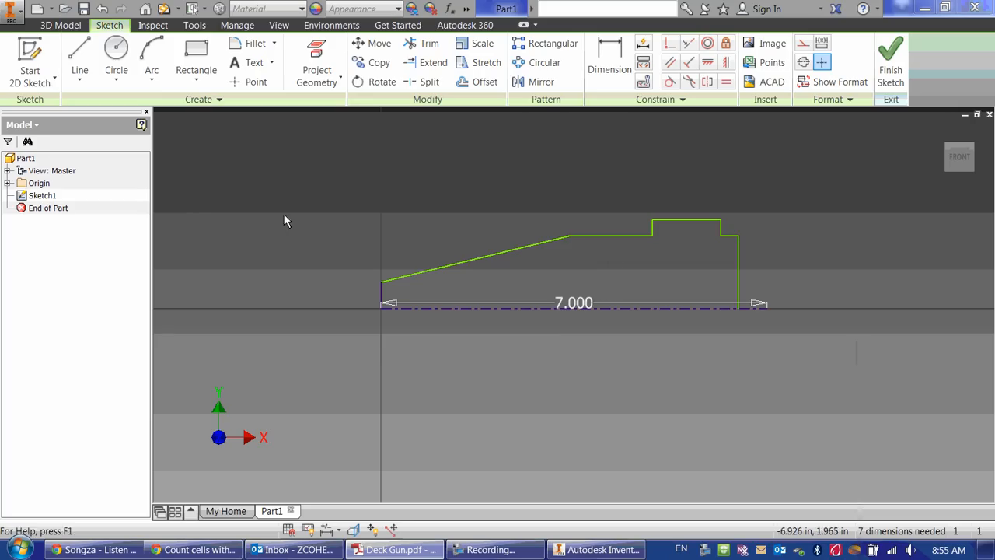
Place a horizontal dimension between the two endpoints of the tapered line, above the profile
click(610, 64)
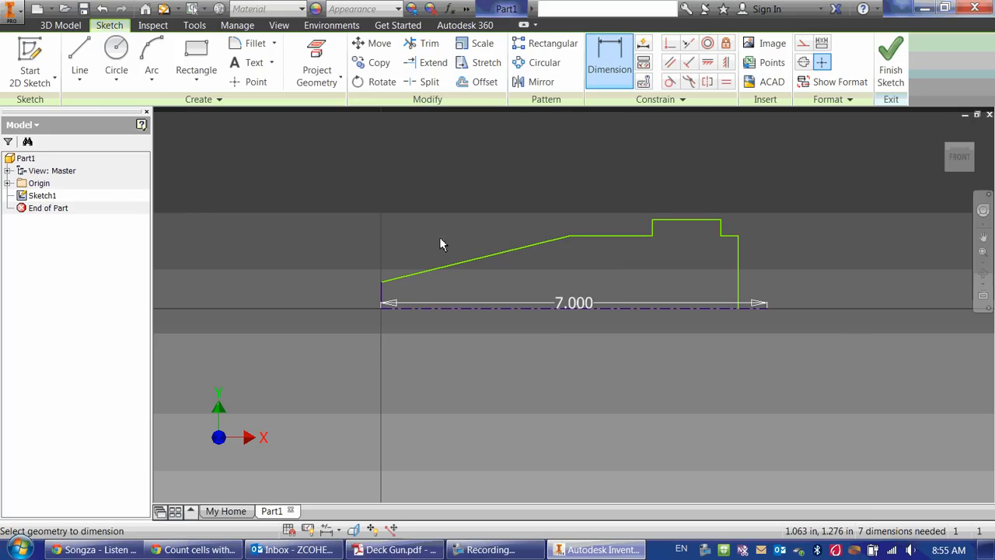
click(568, 235)
click(382, 279)
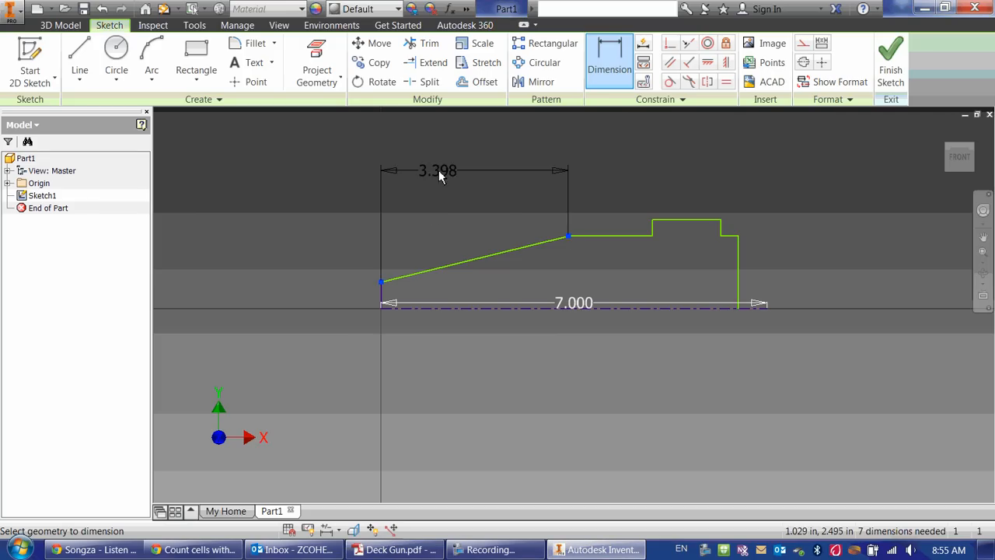
click(439, 170)
Consult the barrel lengths in Deck Gun.pdf and set the taper's horizontal dimension to 3.75+1.375 in
click(396, 549)
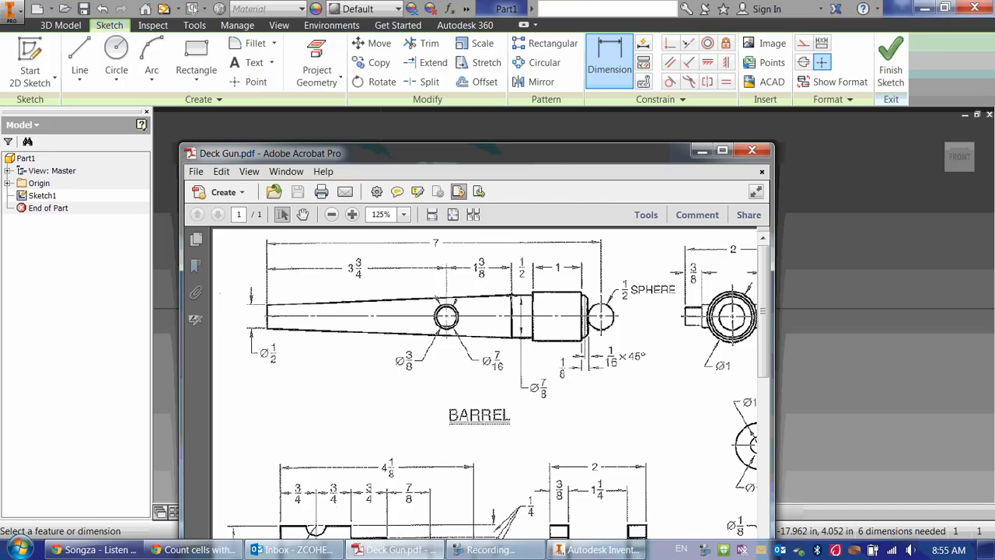
drag(514, 162, 715, 308)
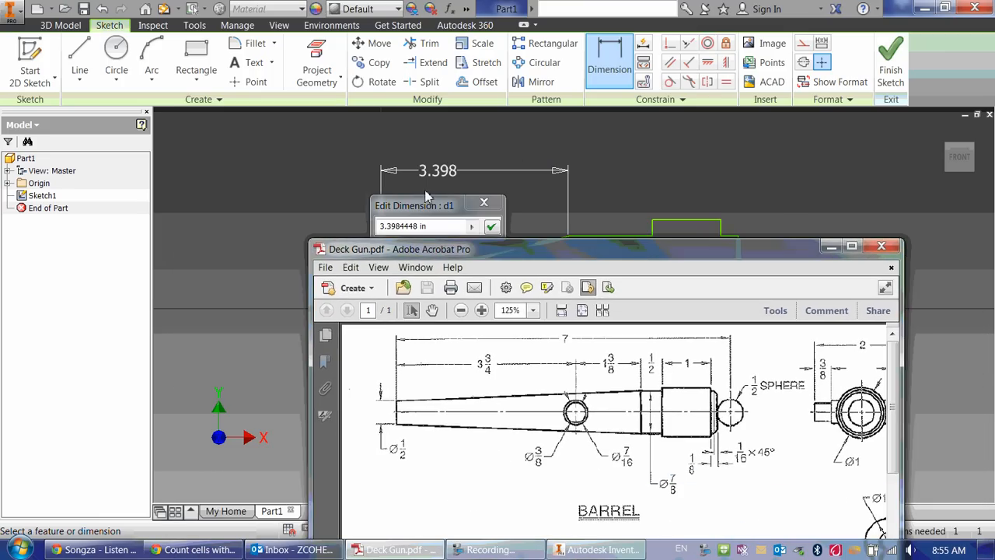
click(428, 206)
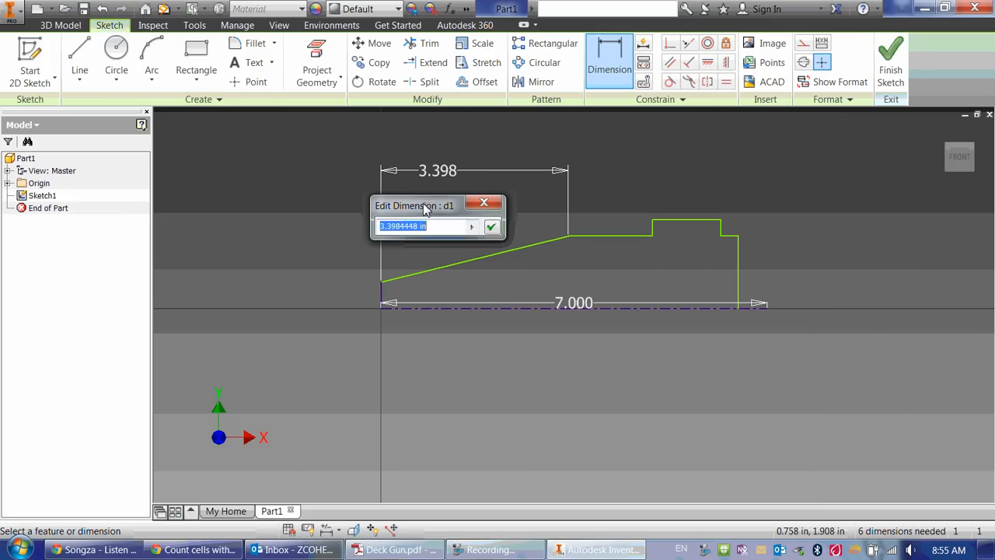
click(396, 550)
drag(542, 252, 0, 160)
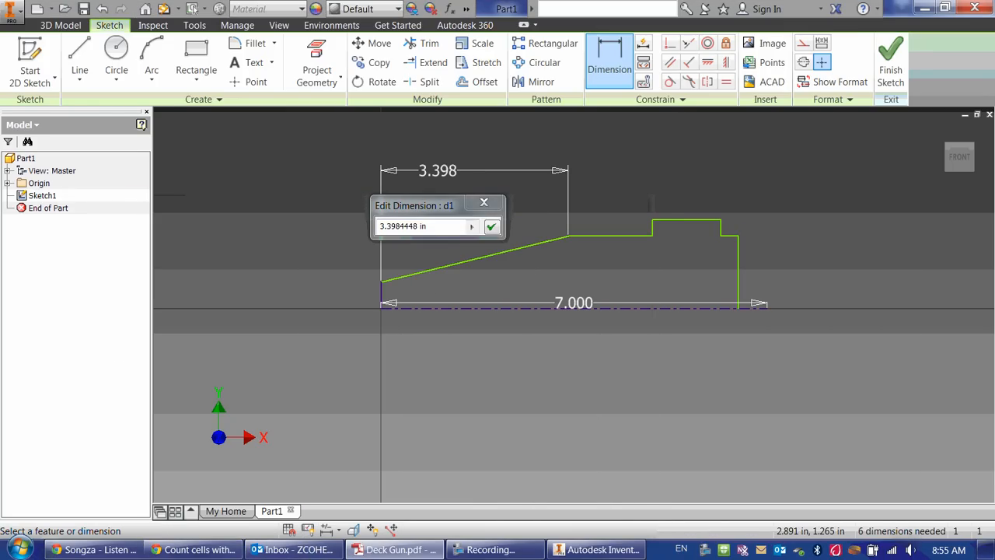
drag(363, 228, 295, 237)
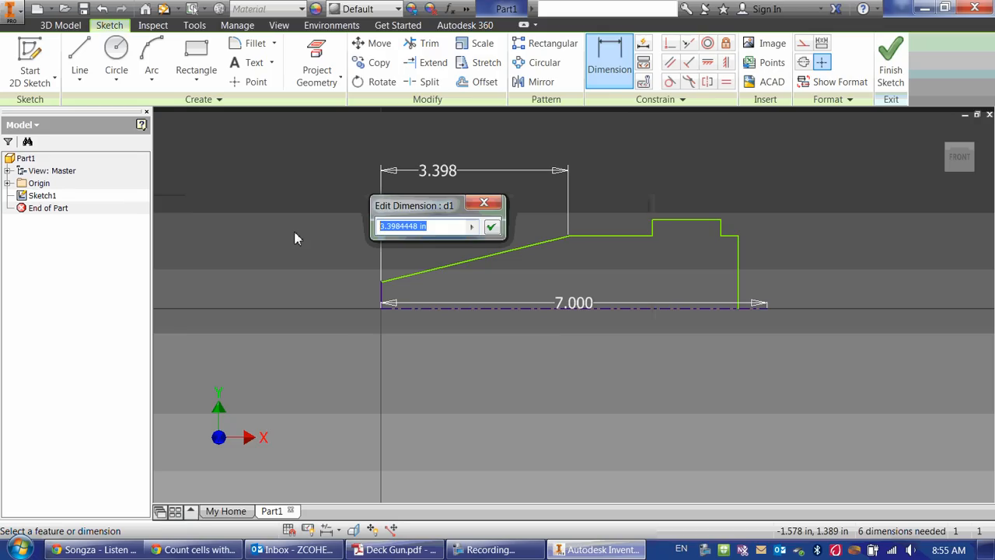
text(3.75+)
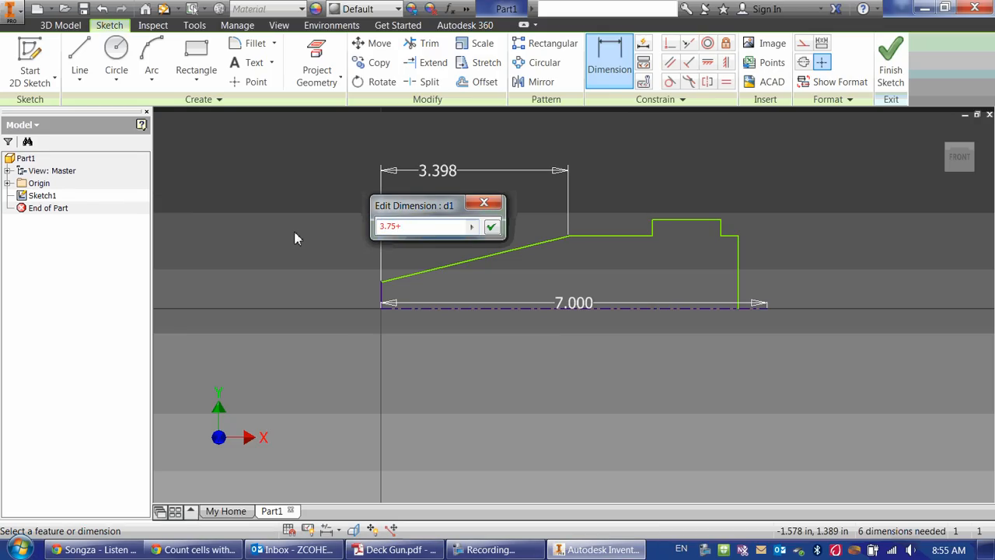
text(1.375)
key(Return)
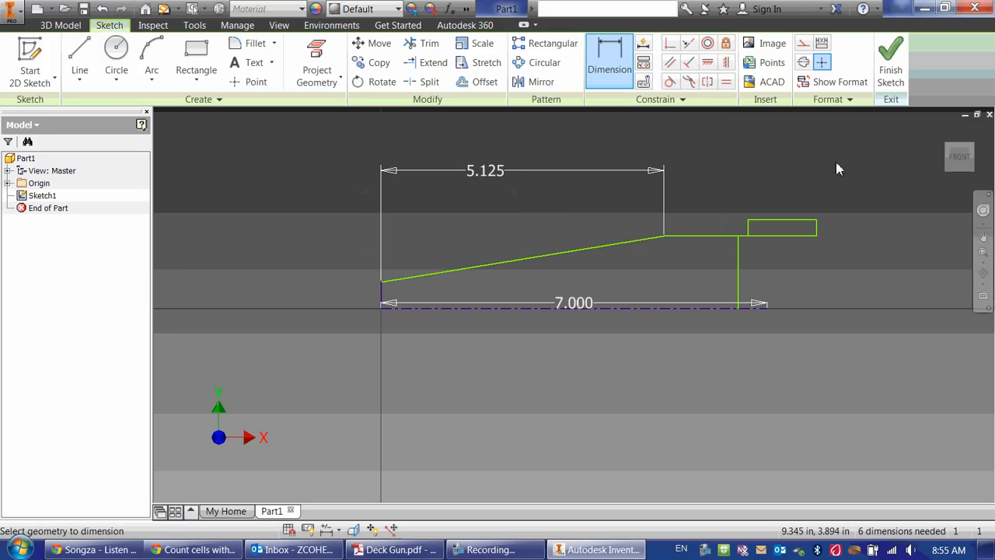
Reshape the raised collar by moving its two vertical sides between the taper's end and the profile's rear vertical line
key(Escape)
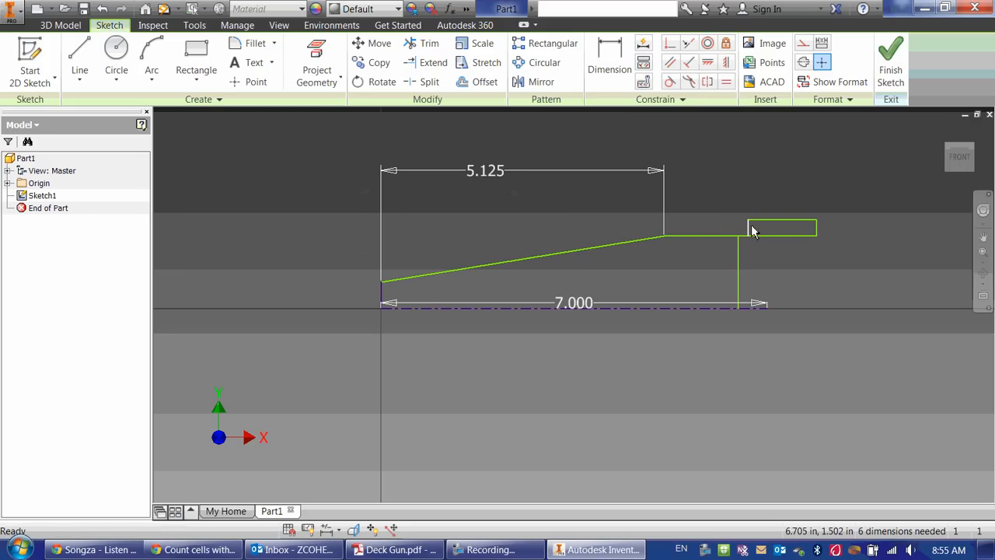
drag(753, 231, 677, 227)
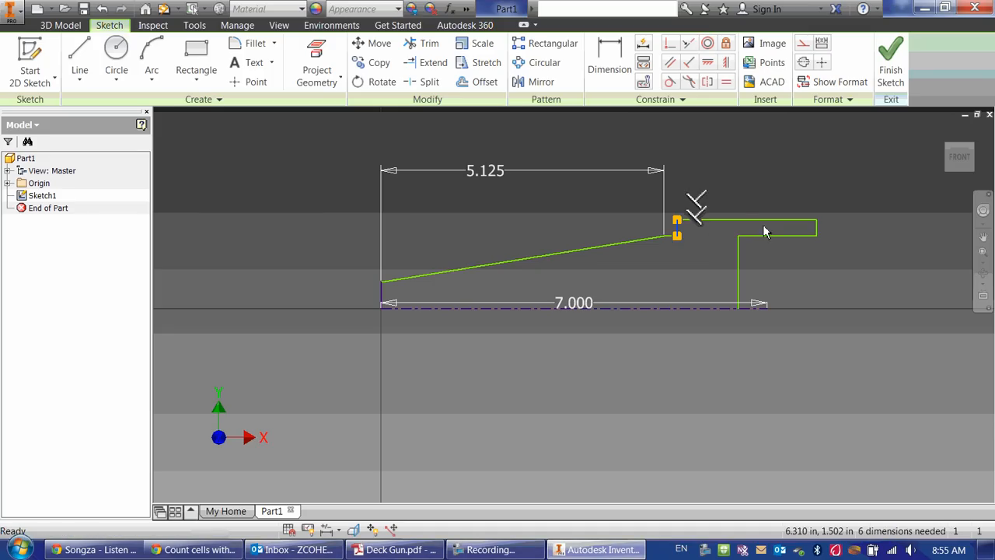
drag(817, 227, 720, 229)
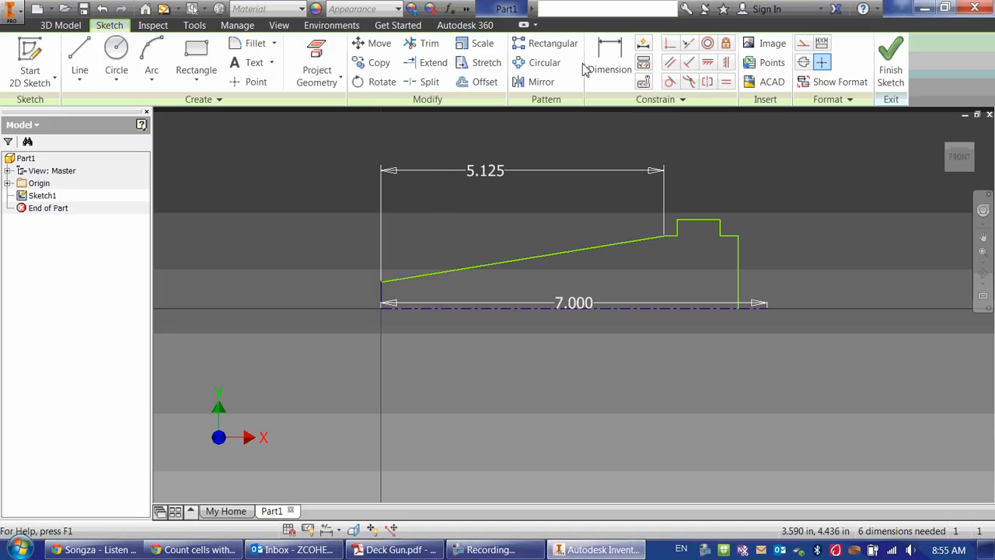
Dimension the short horizontal run between the taper and the collar at 0.5 in
key(d)
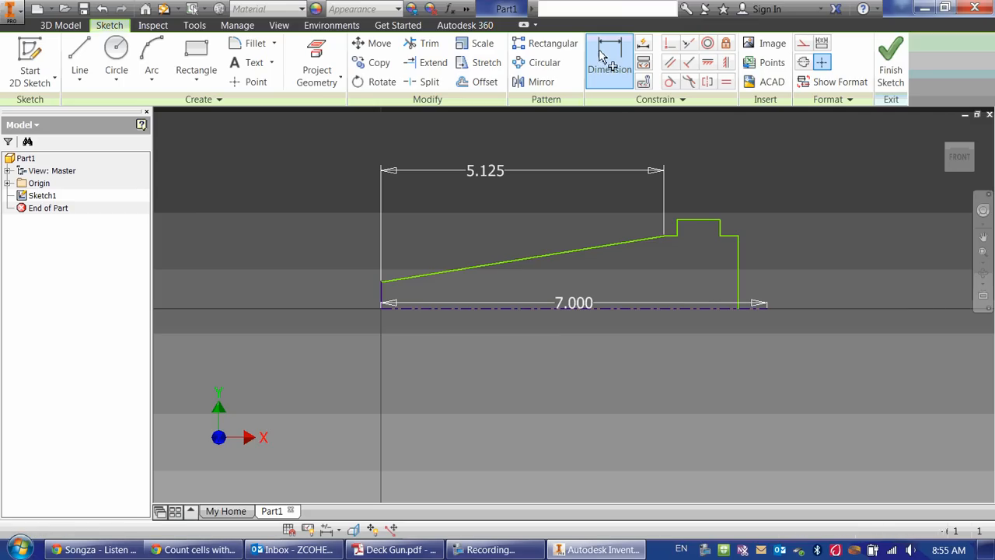
click(670, 234)
click(674, 185)
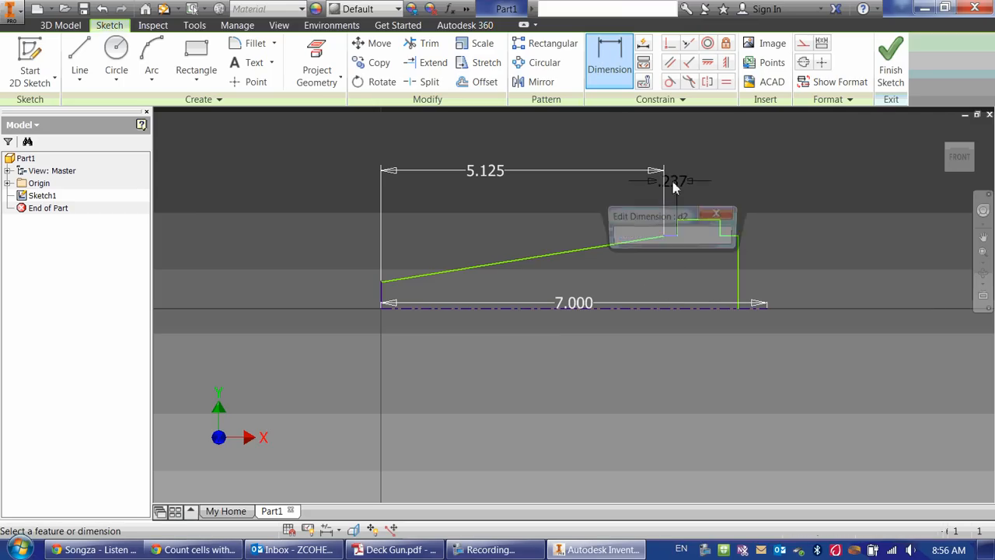
text(.5)
key(Return)
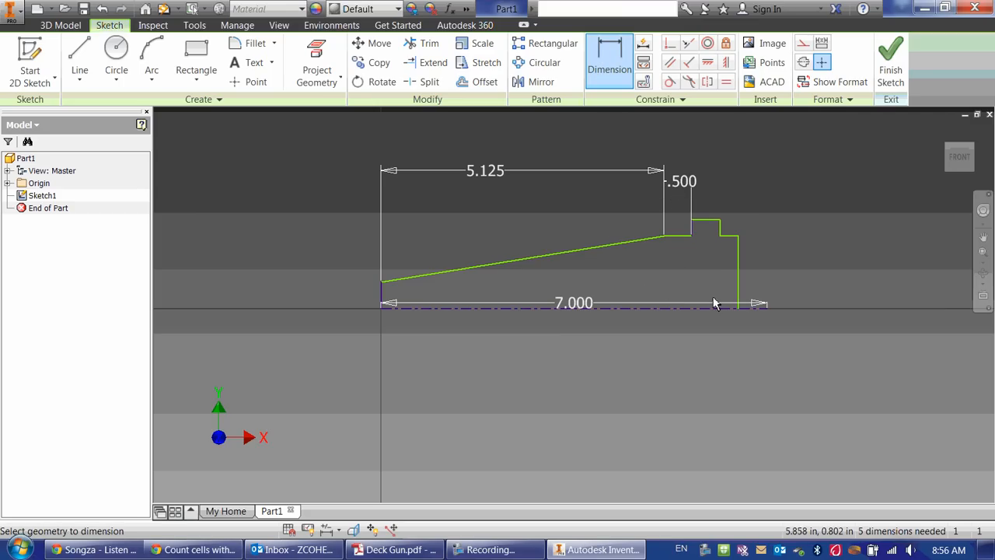
Dimension the small ledge behind the collar at 0.125 in
click(731, 235)
click(740, 193)
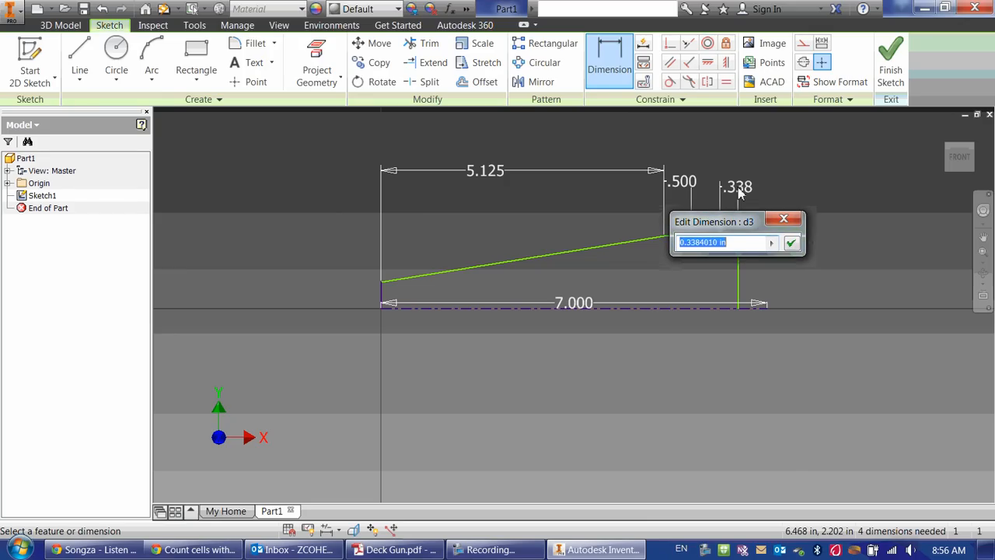
text(1.)
key(Return)
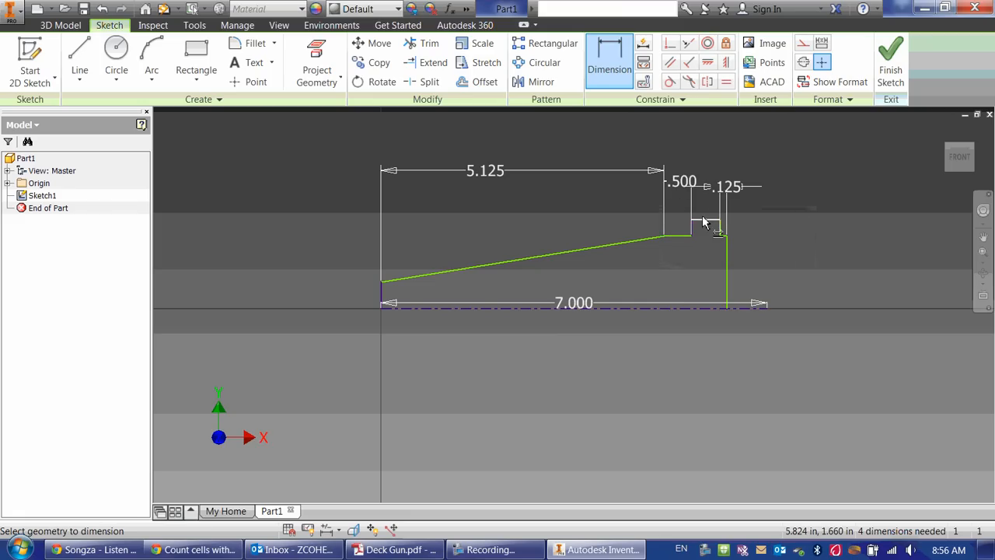
Dimension the length of the collar's top edge at 1 in
click(703, 221)
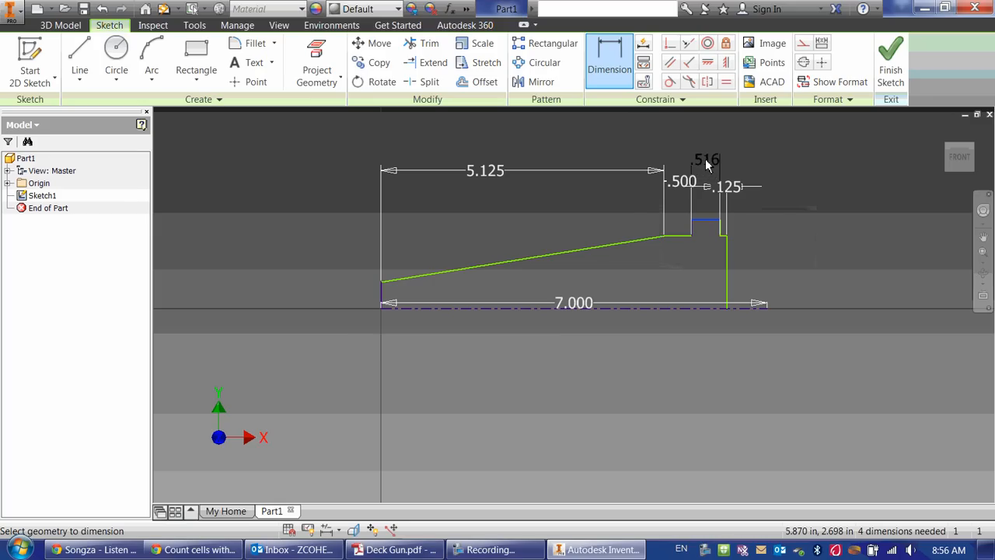
click(705, 159)
text(1)
key(Return)
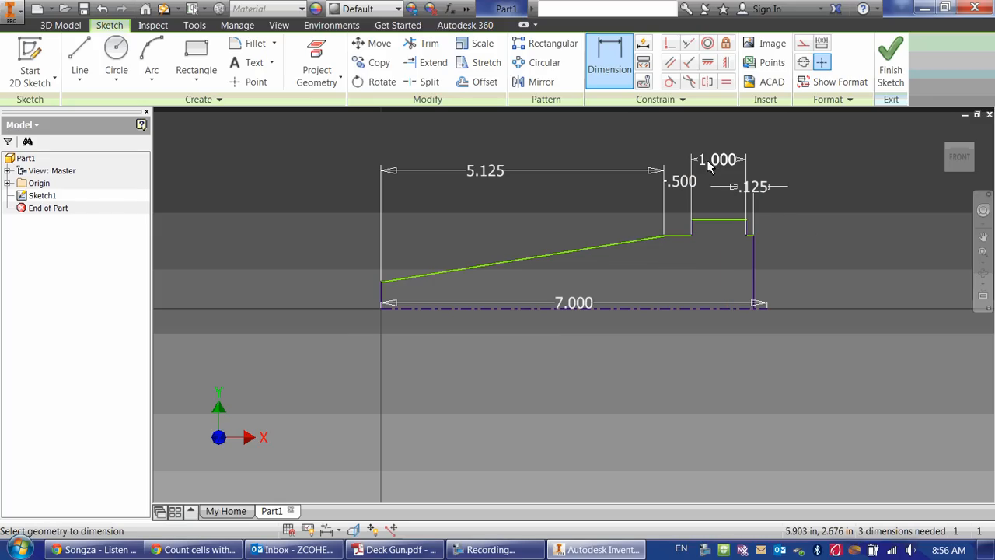
key(Escape)
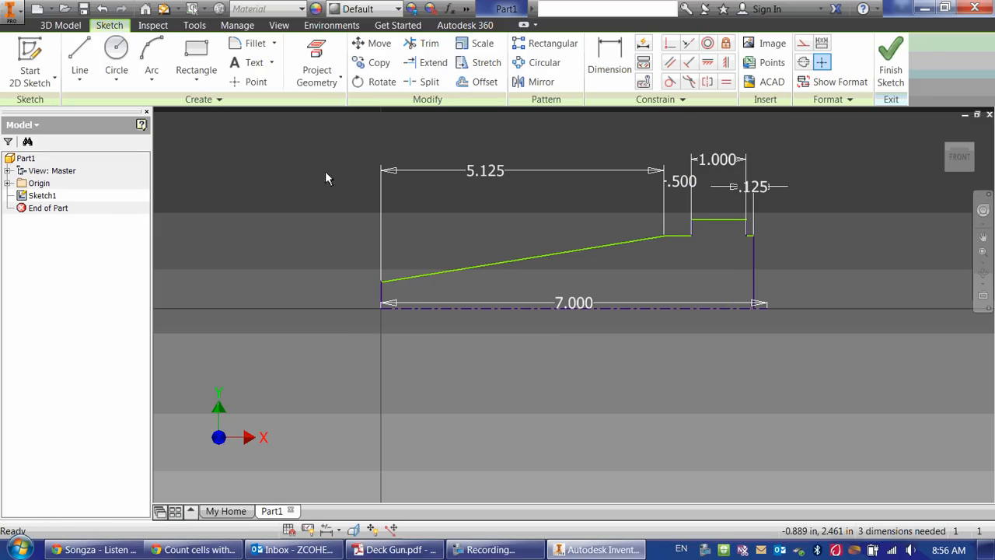
click(609, 64)
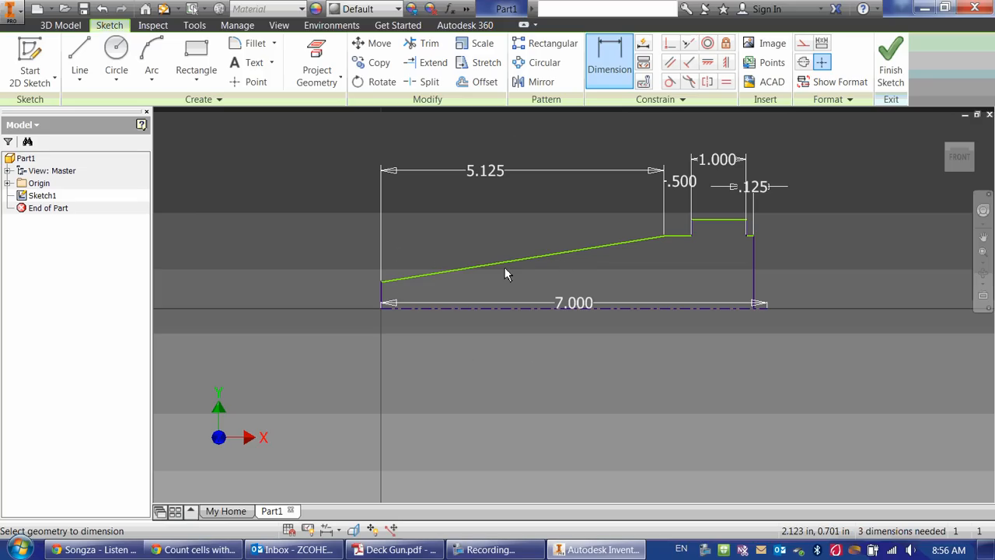
click(466, 268)
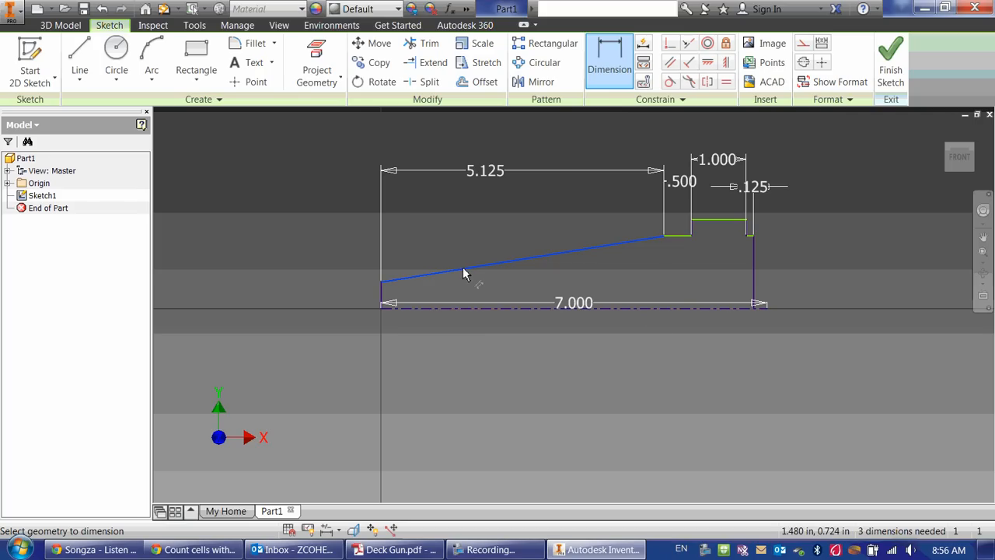
click(491, 310)
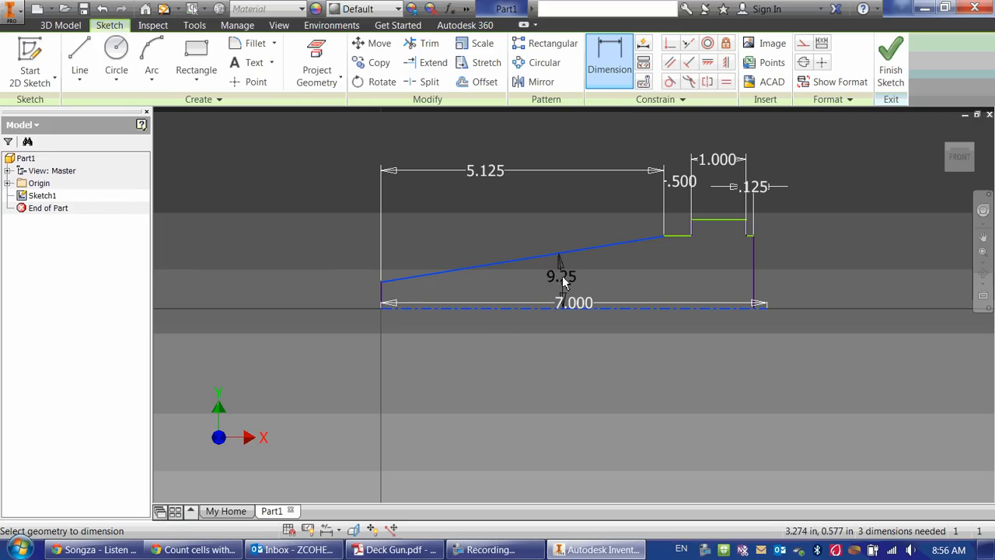
key(Escape)
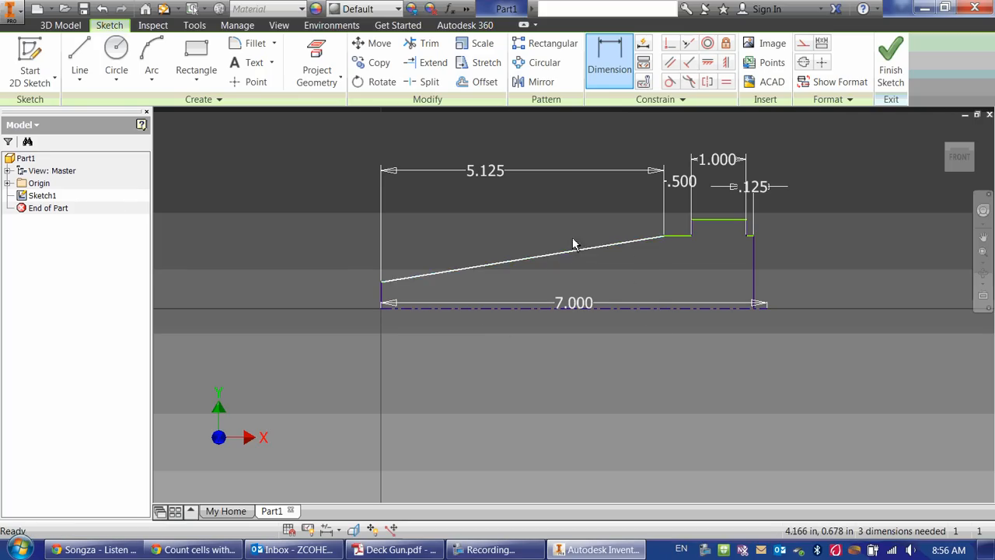
Add a diameter dimension of 0.5 in between the taper's front endpoint and the centerline
click(611, 51)
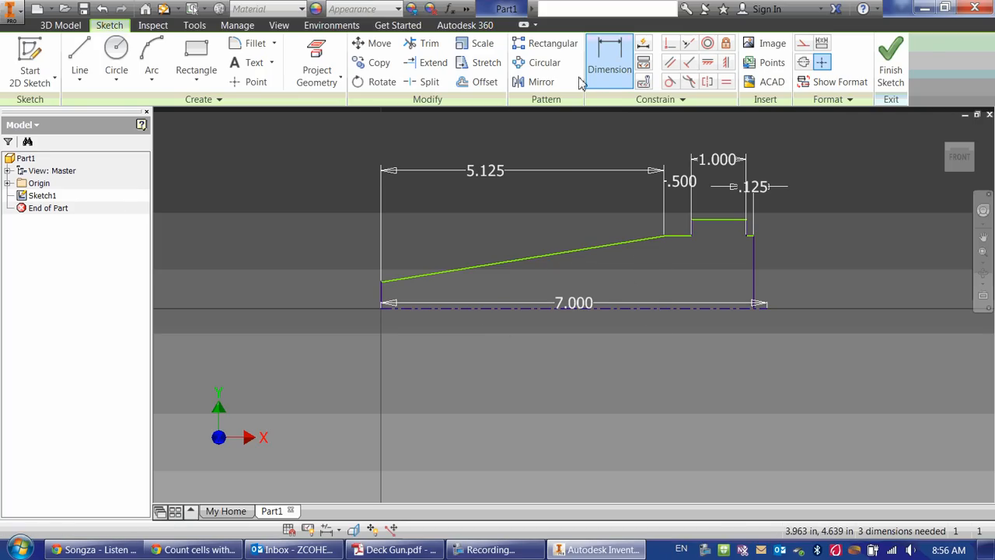
click(382, 283)
click(404, 307)
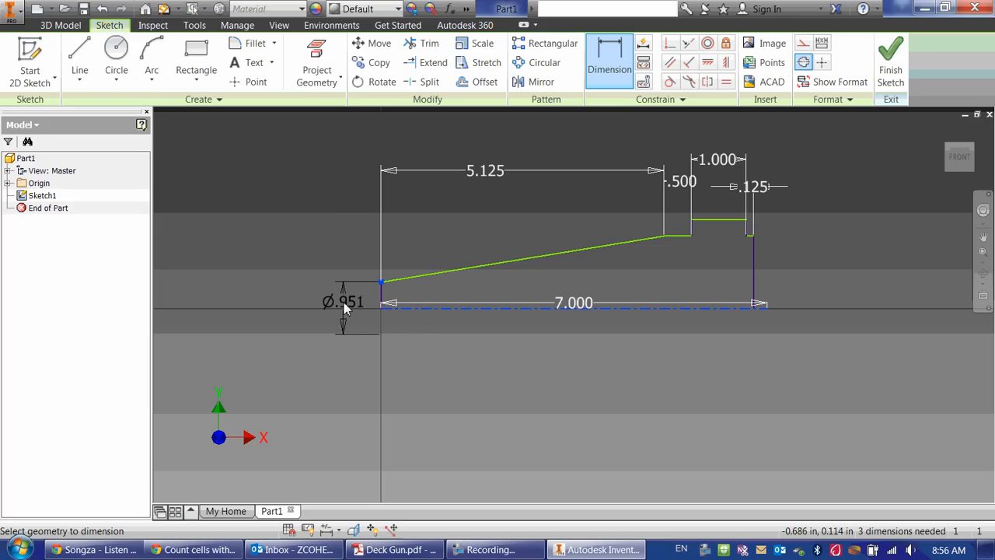
click(346, 308)
text(.5)
key(Return)
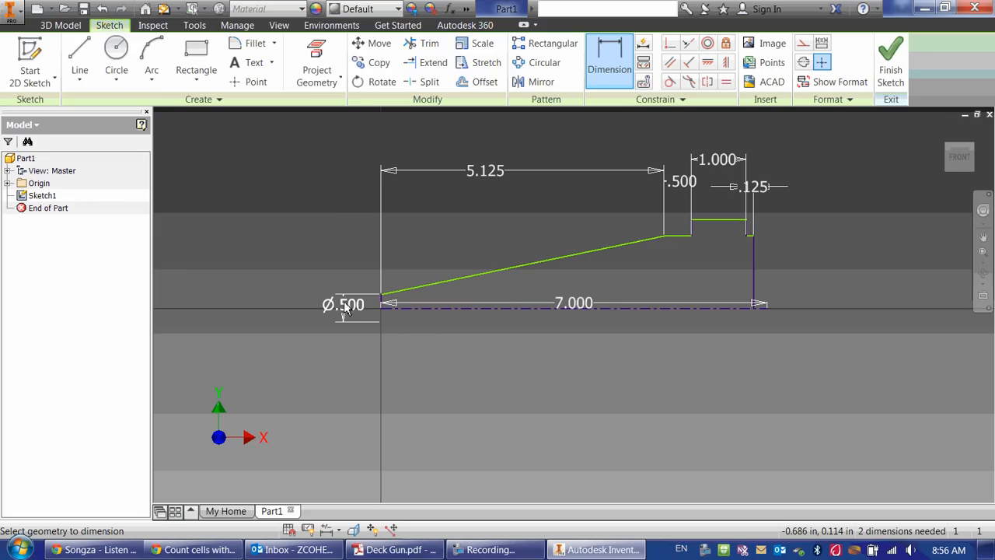
Add a diameter dimension of 7/8 in between the short horizontal run before the collar and the centerline
click(684, 236)
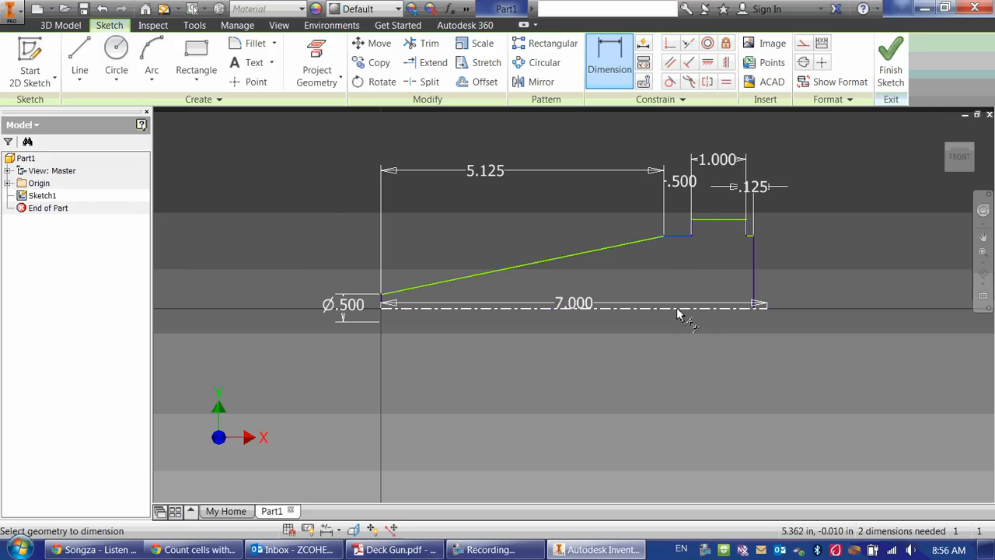
click(677, 308)
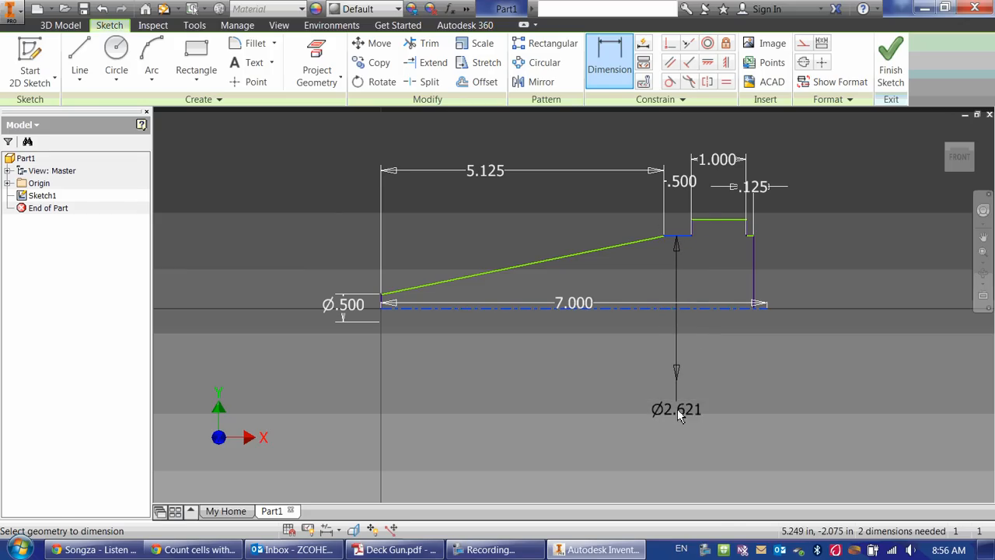
click(677, 408)
text(7/8)
key(Return)
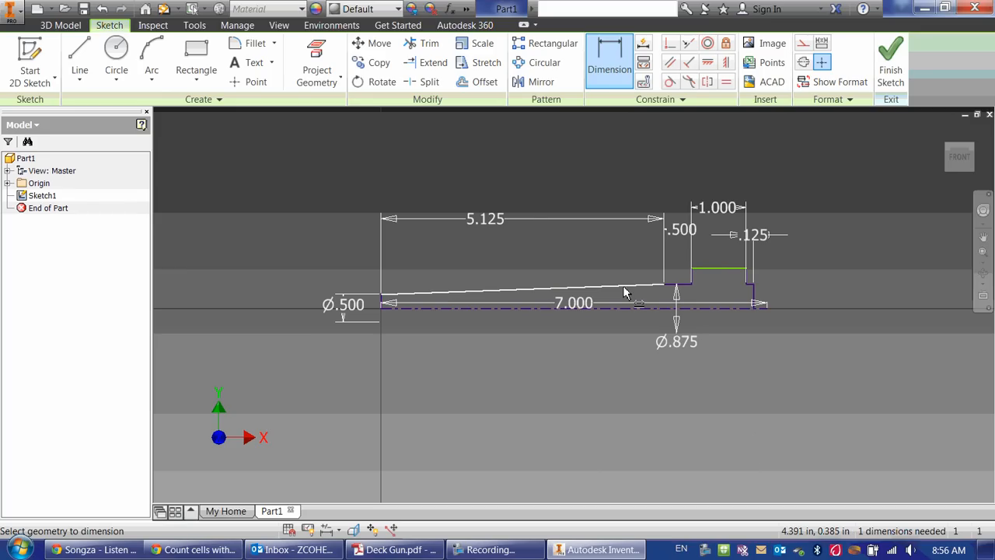
Add a diameter dimension of 1 in between the collar's top edge and the centerline
click(703, 269)
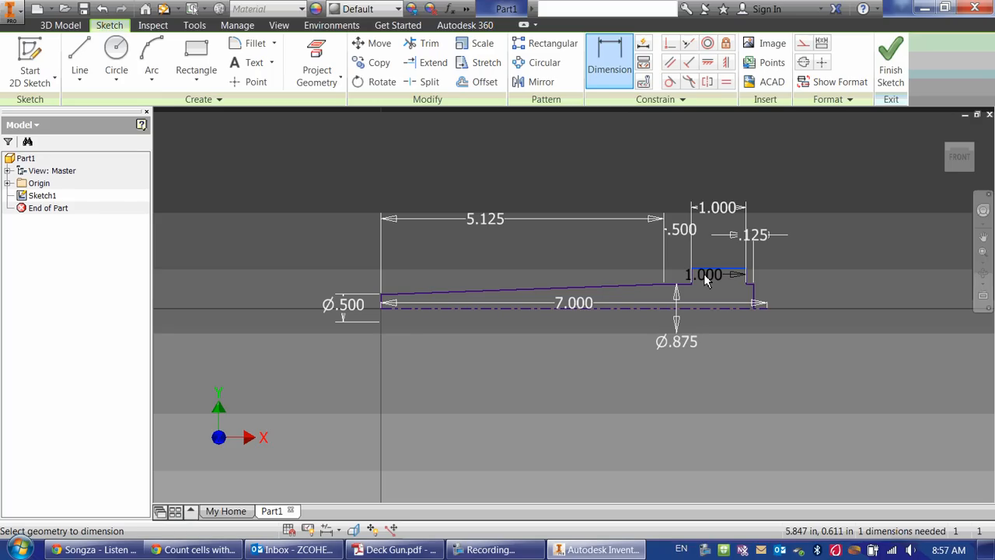
click(714, 305)
click(803, 300)
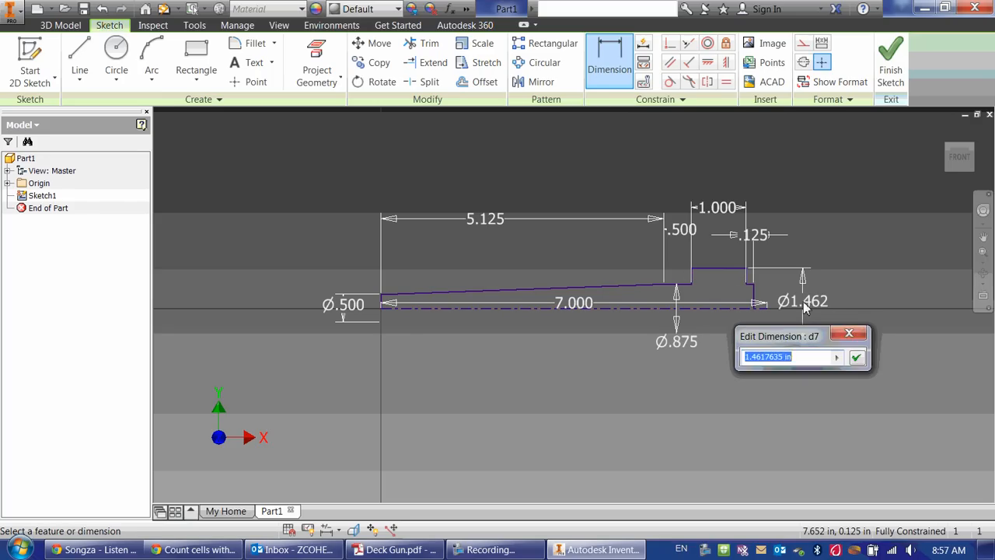
text(1)
key(Return)
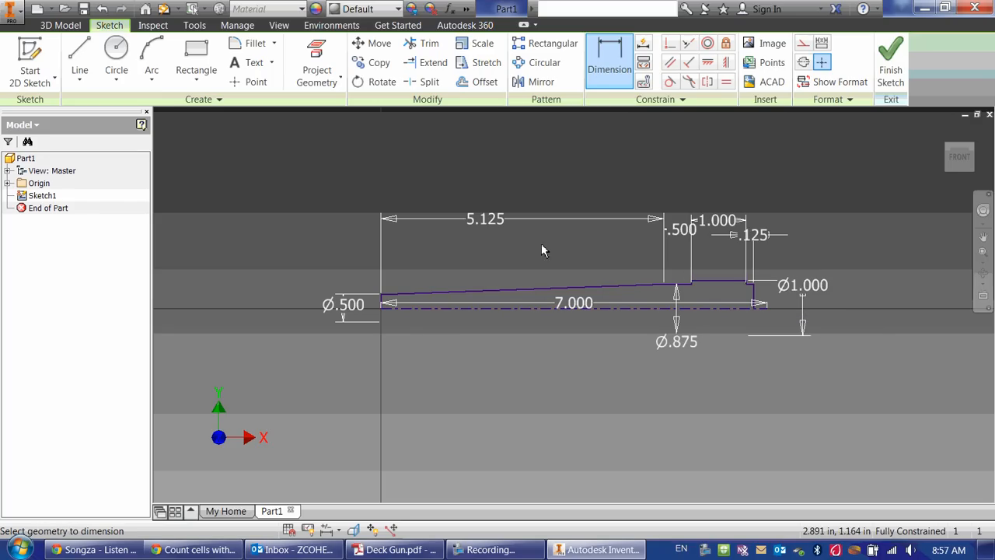
key(Escape)
Switch to Deck Gun.pdf in Acrobat, examine the sphere at the barrel's rear end and minimize the drawing's window
scroll(785, 312, up, 2)
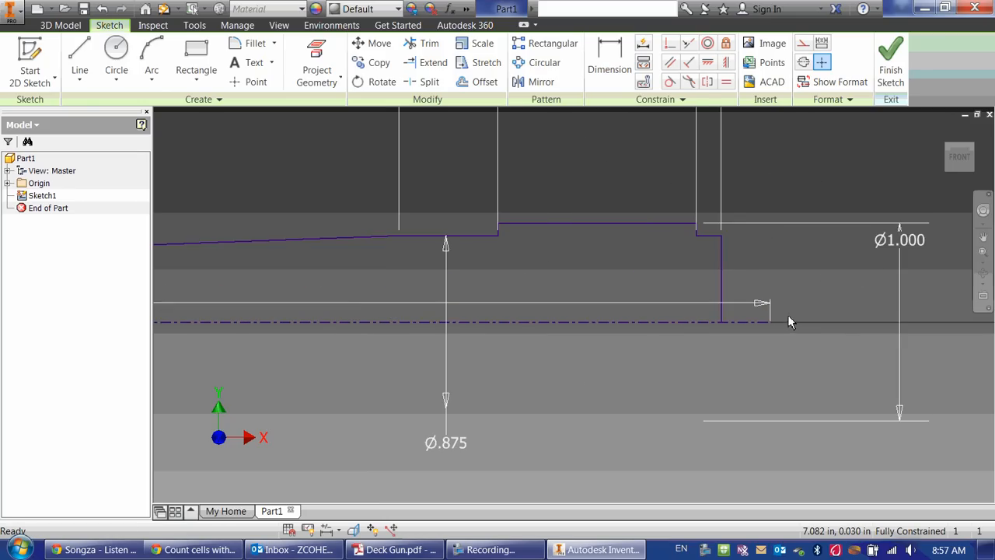
click(396, 550)
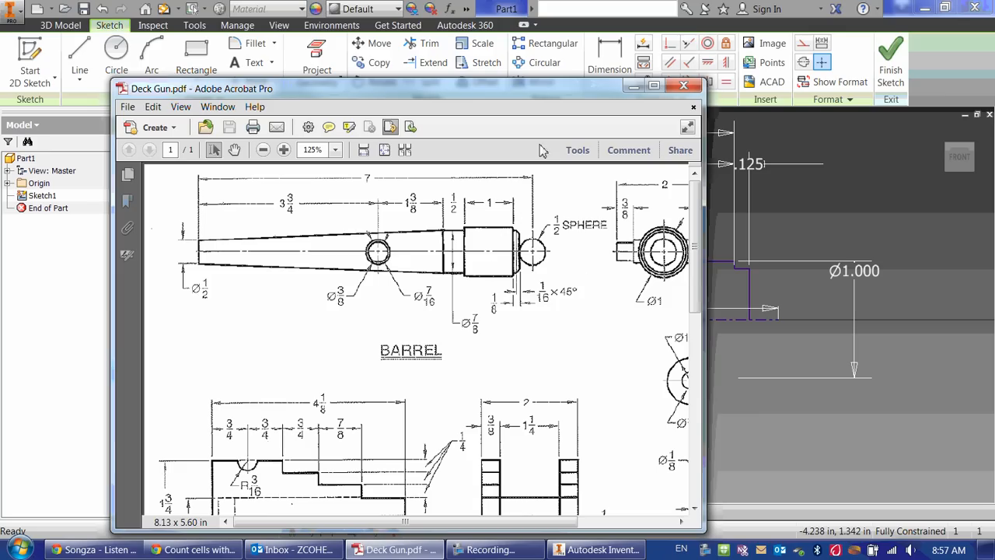
drag(536, 88, 0, 105)
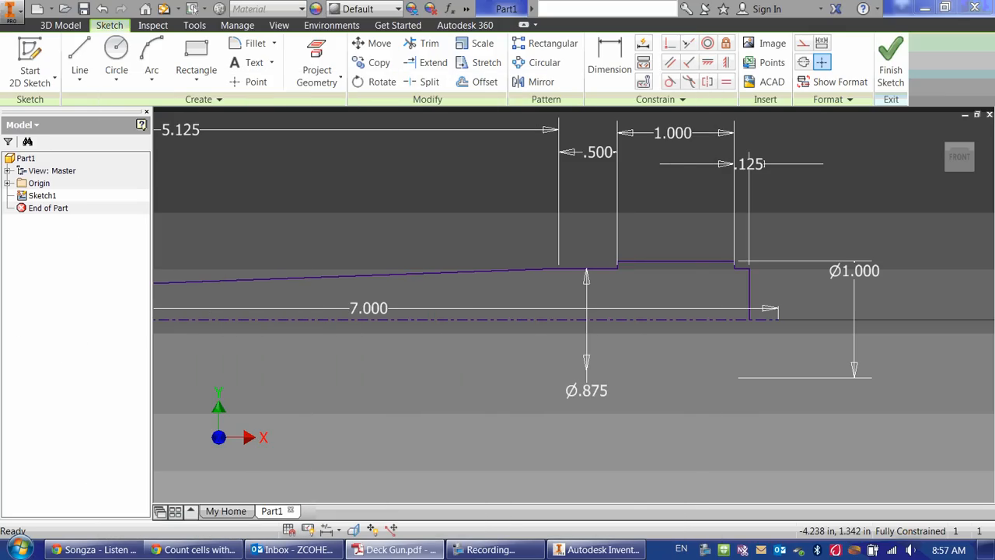
mouse_move(0, 225)
mouse_down()
mouse_move(460, 240)
mouse_move(544, 149)
mouse_up()
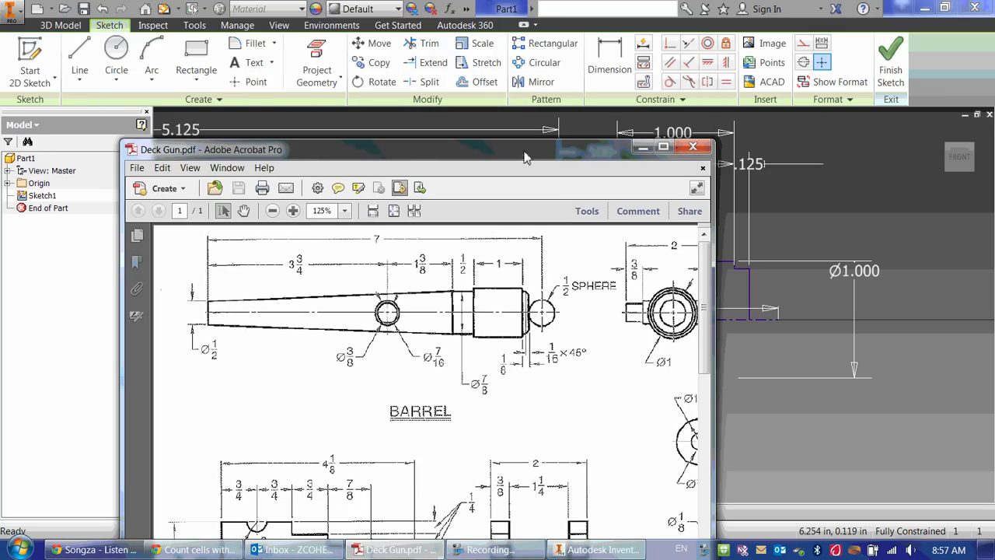
click(642, 147)
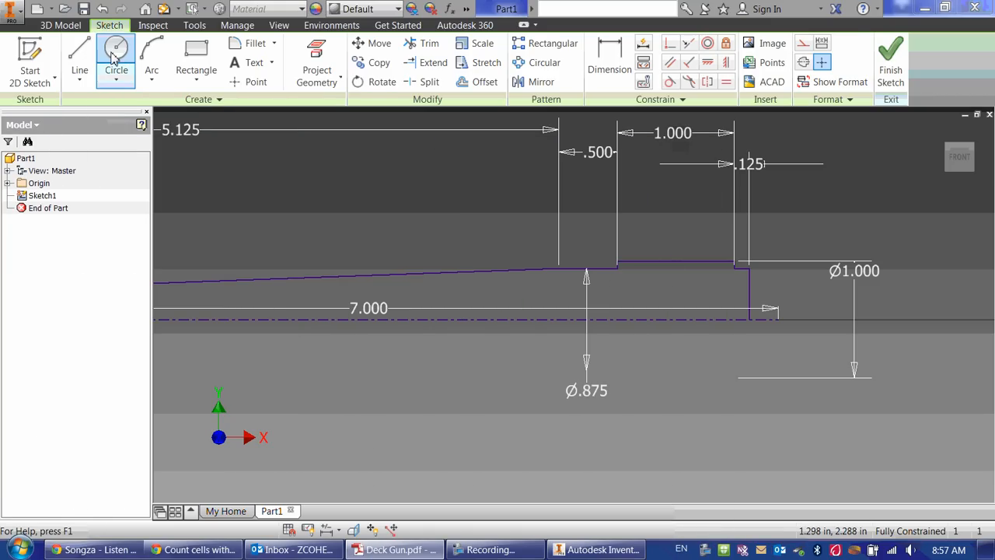
Draw a 0.5 in diameter circle centred on the centerline's rear endpoint, meeting the base of the profile's rear vertical line
click(115, 60)
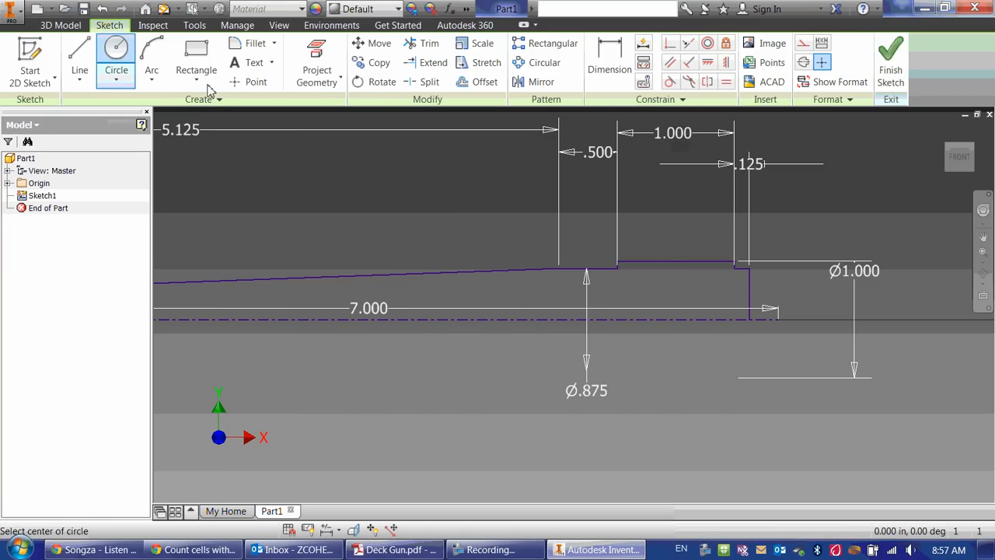
click(778, 318)
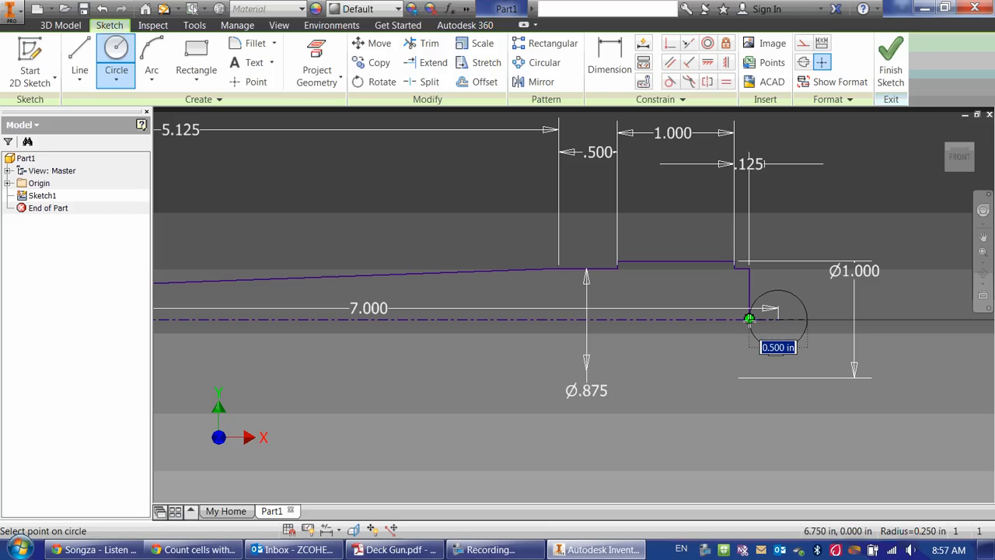
click(749, 319)
right_click(726, 351)
click(752, 334)
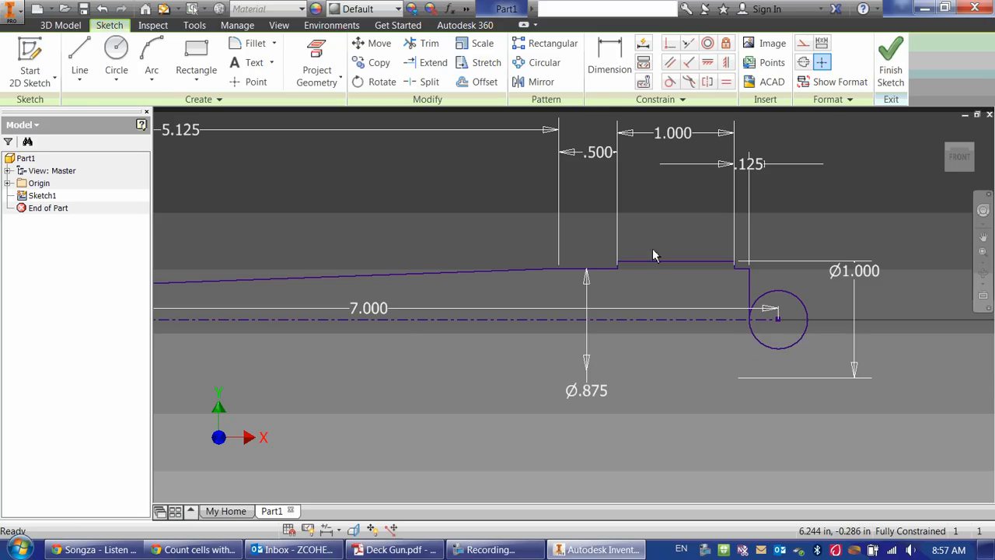
Try to trim away the lower part of the circle and undo the trim
click(426, 44)
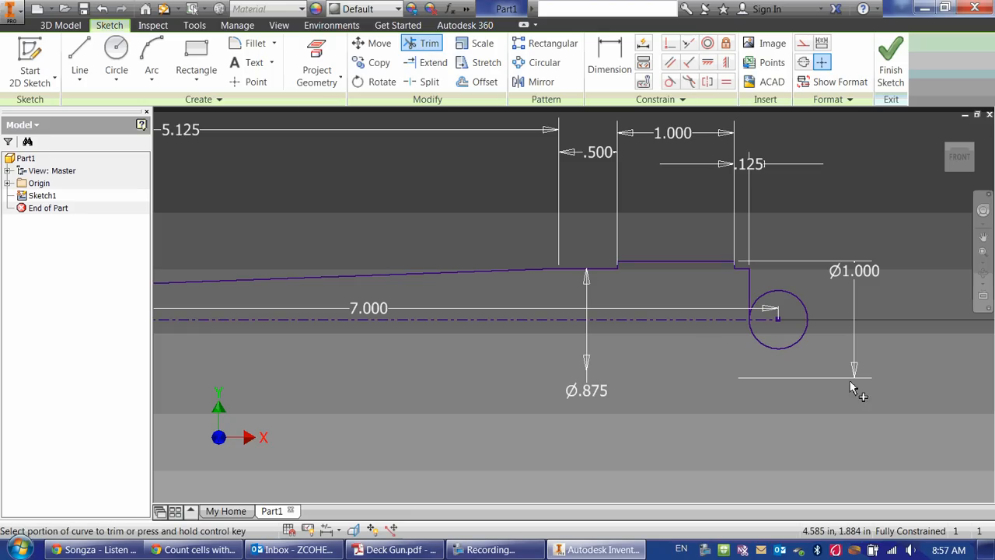
drag(748, 346, 779, 342)
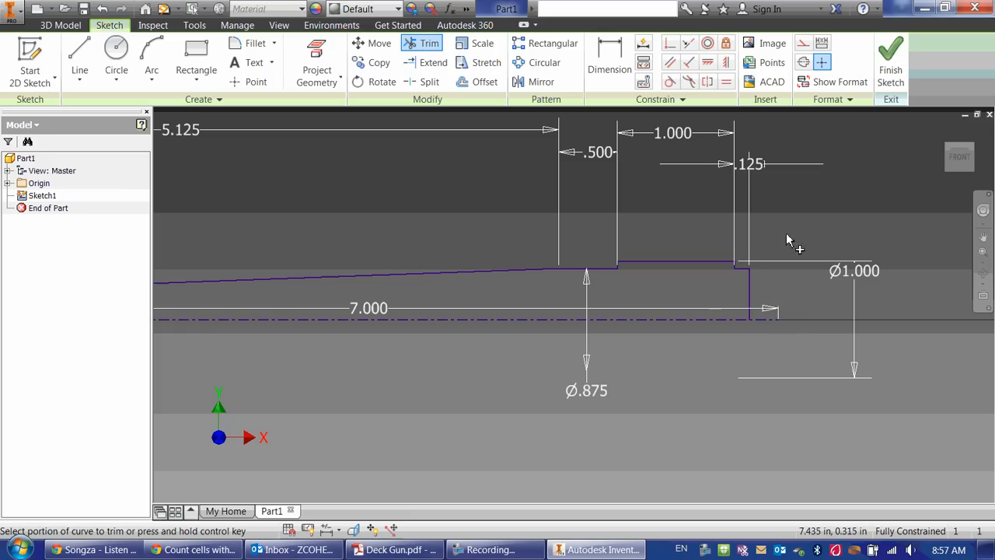
key(ctrl+z)
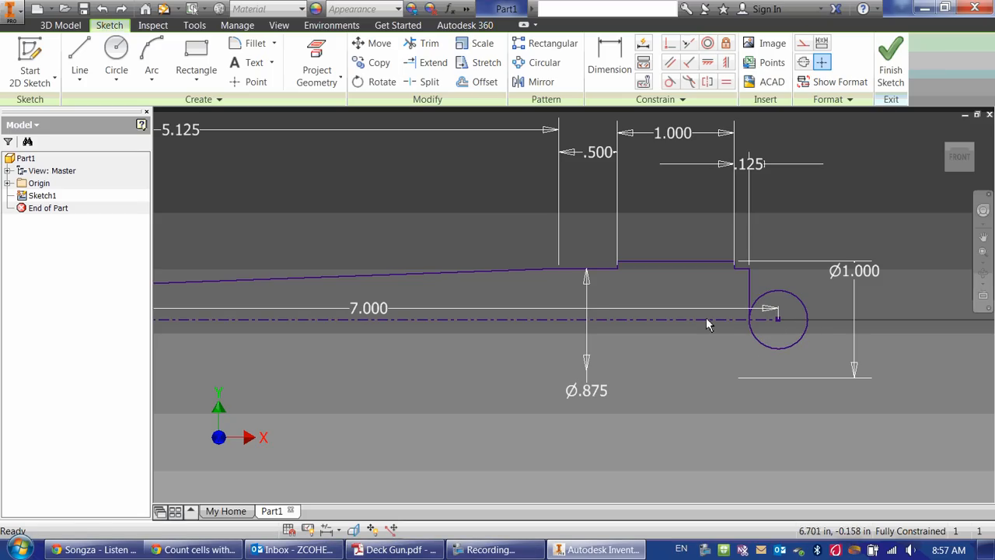
Try to extend the centerline to the far edge of the circle at the barrel's rear end
click(423, 63)
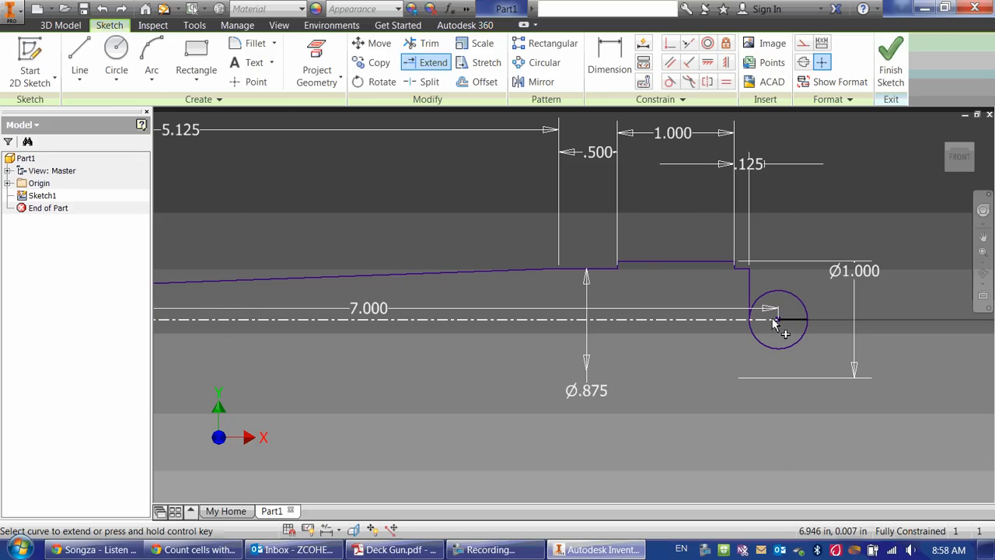
scroll(775, 321, down, 4)
scroll(775, 321, up, 10)
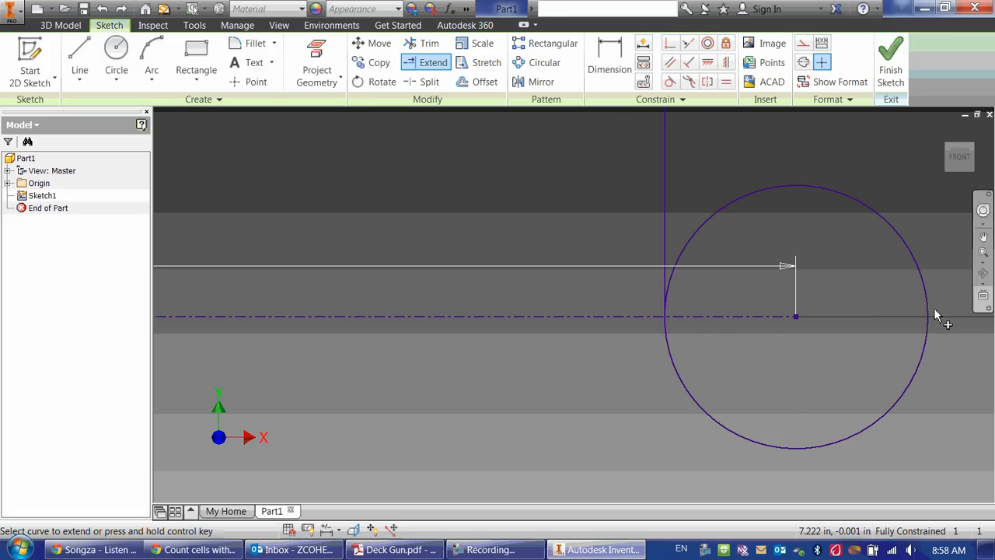
click(771, 317)
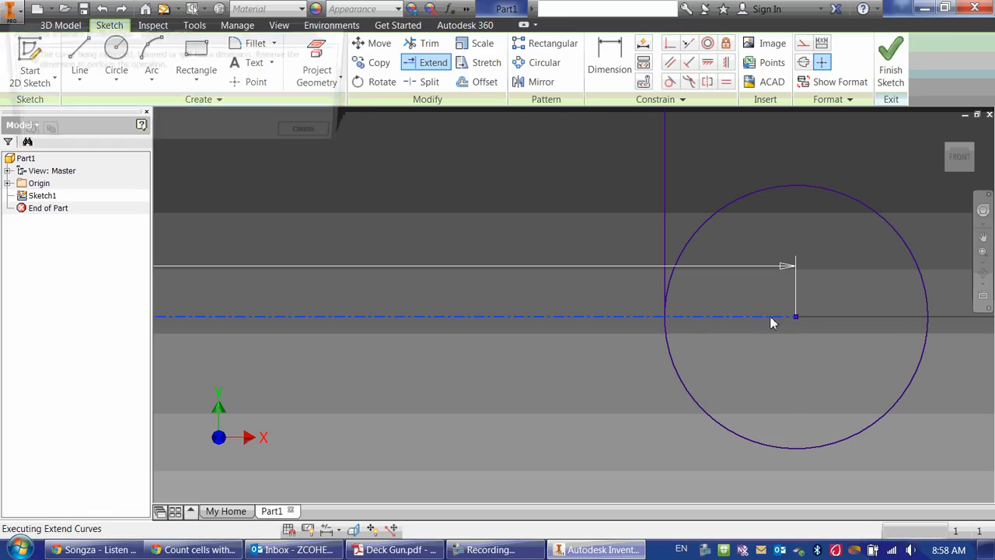
drag(178, 37, 506, 135)
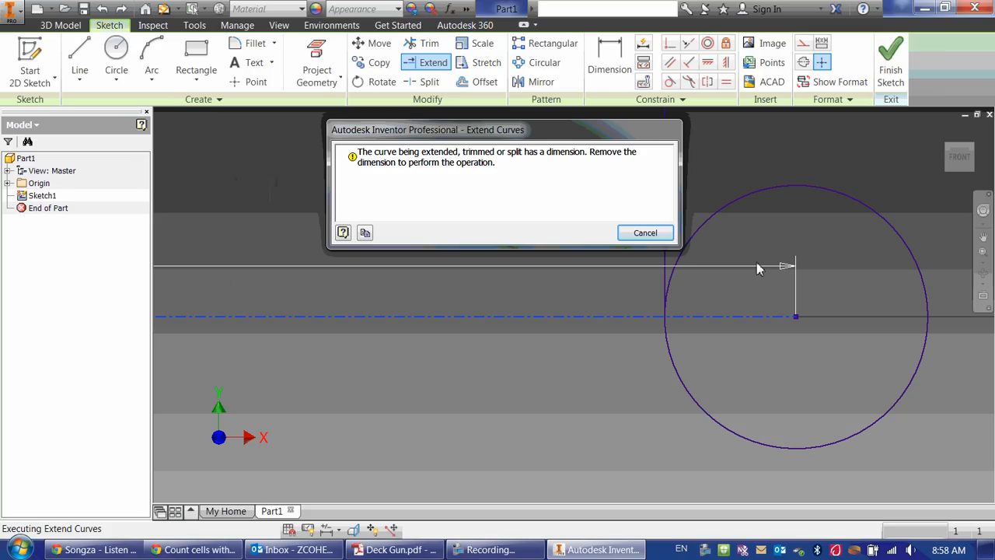
click(645, 233)
Delete the 7 in overall length dimension and extend the centerline to the circle's far edge
scroll(384, 153, down, 5)
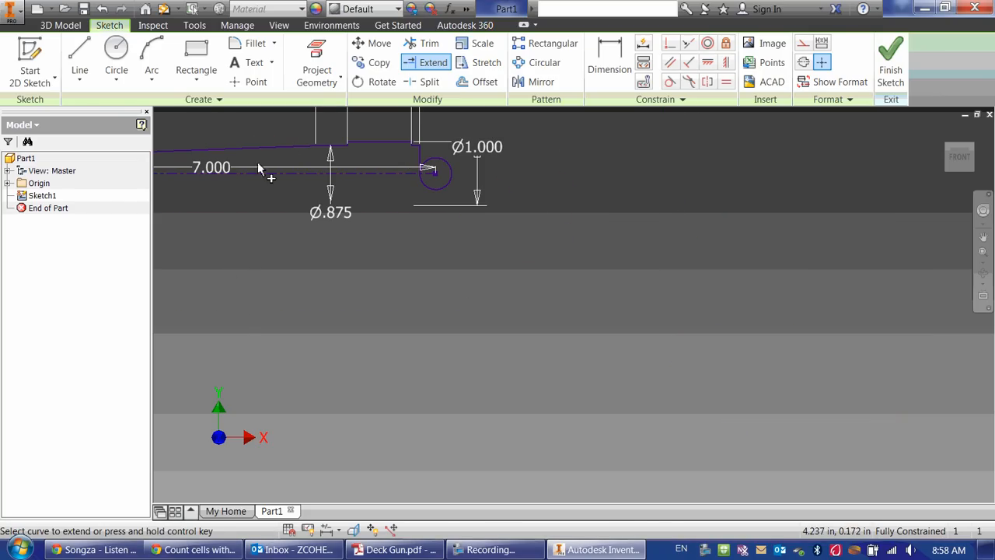
key(Escape)
click(219, 169)
key(Delete)
scroll(524, 154, up, 6)
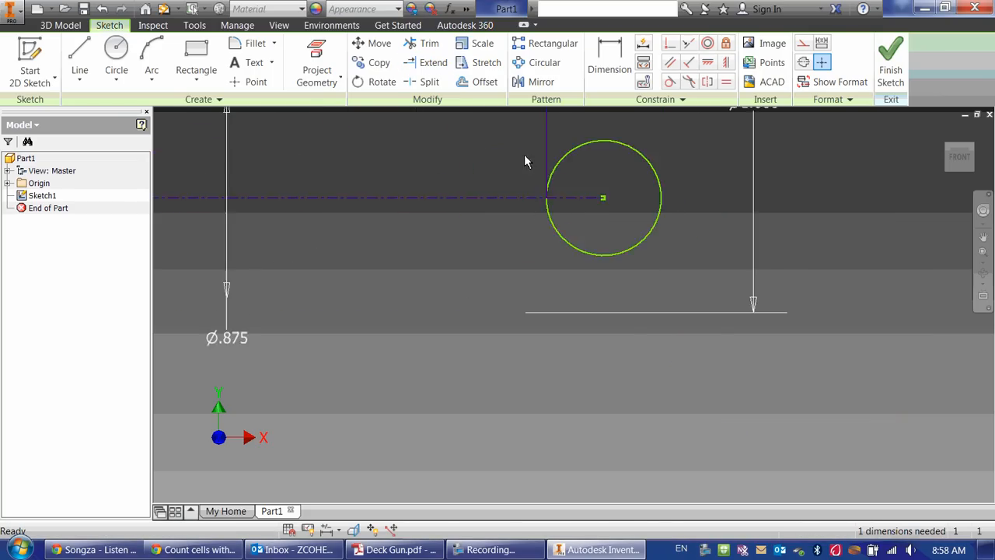
click(416, 68)
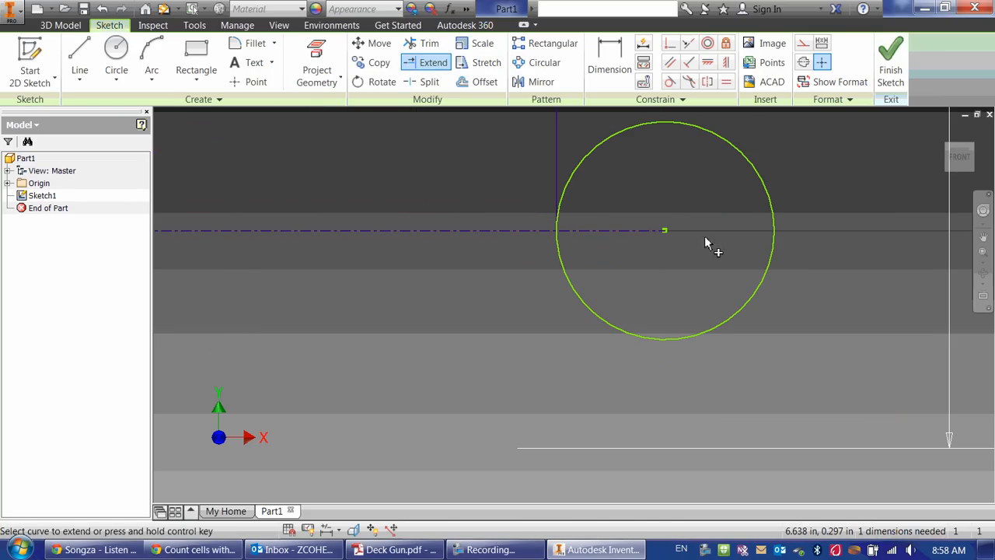
click(661, 232)
Add a 7.25 in length dimension to the full centerline, placed below the barrel profile
scroll(618, 286, down, 6)
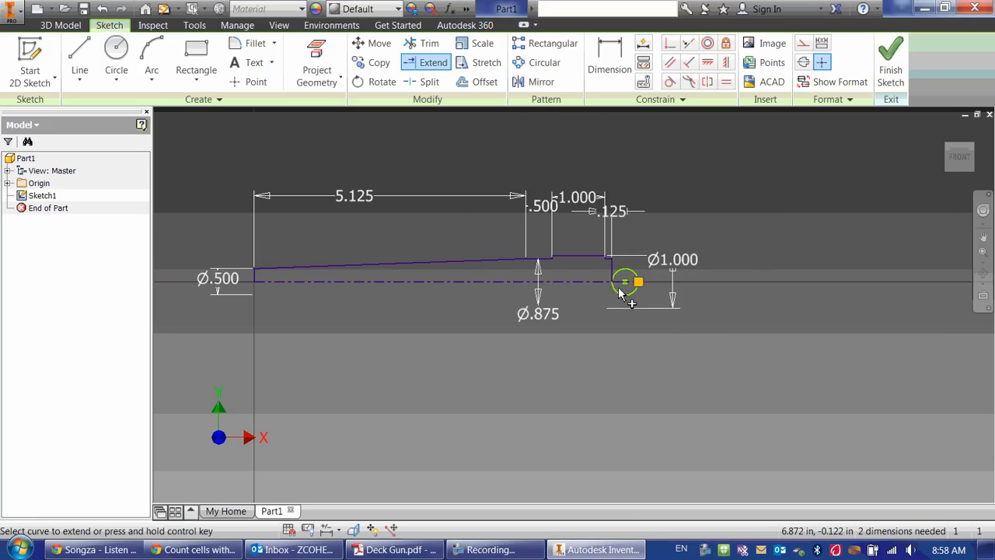
key(d)
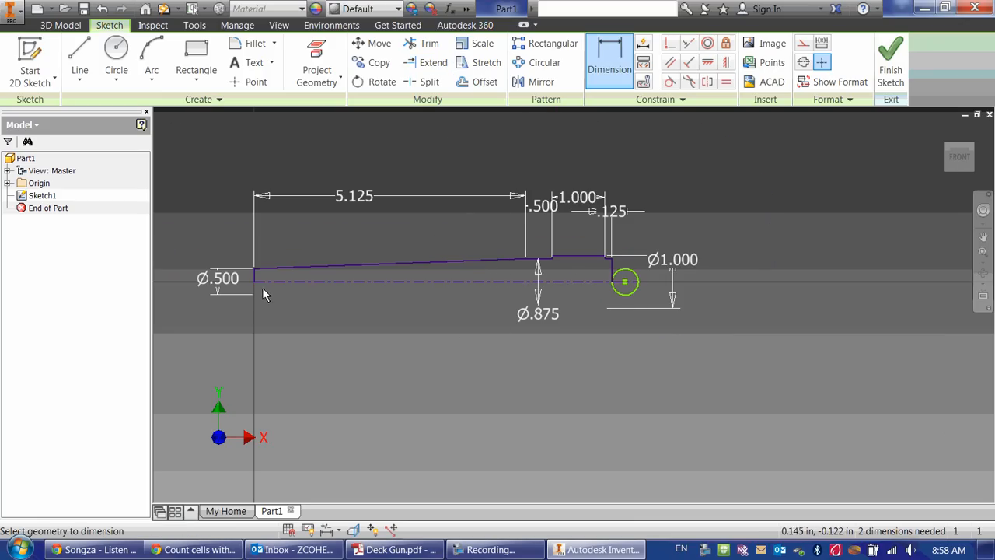
click(269, 282)
click(448, 378)
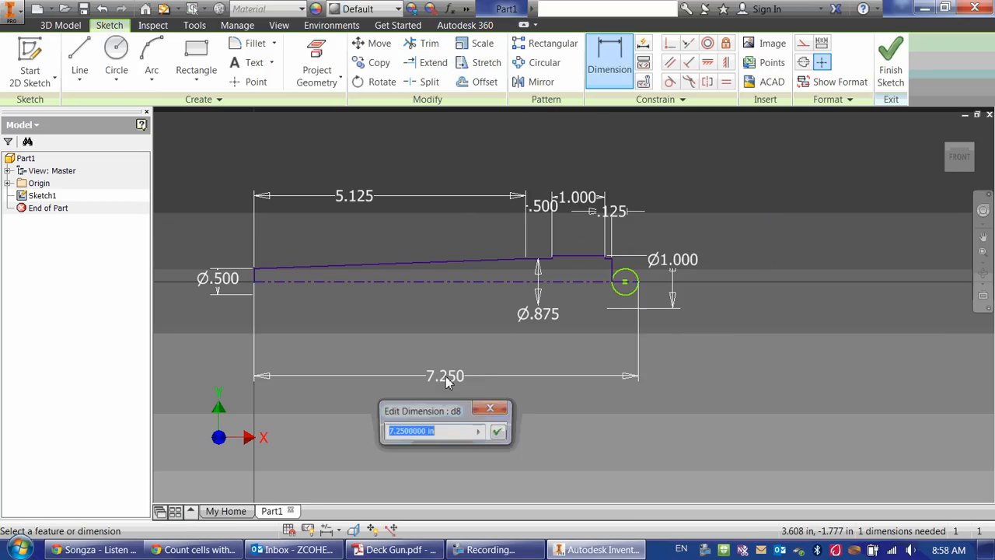
key(Return)
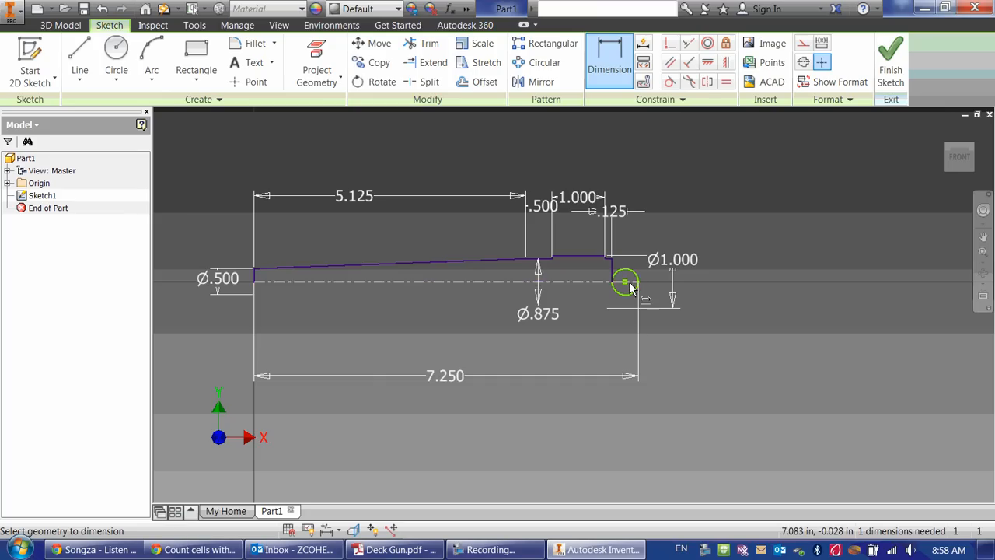
Try trimming the circle's lower half against the extended centerline and undo that trim
scroll(629, 286, down, 2)
scroll(631, 290, up, 6)
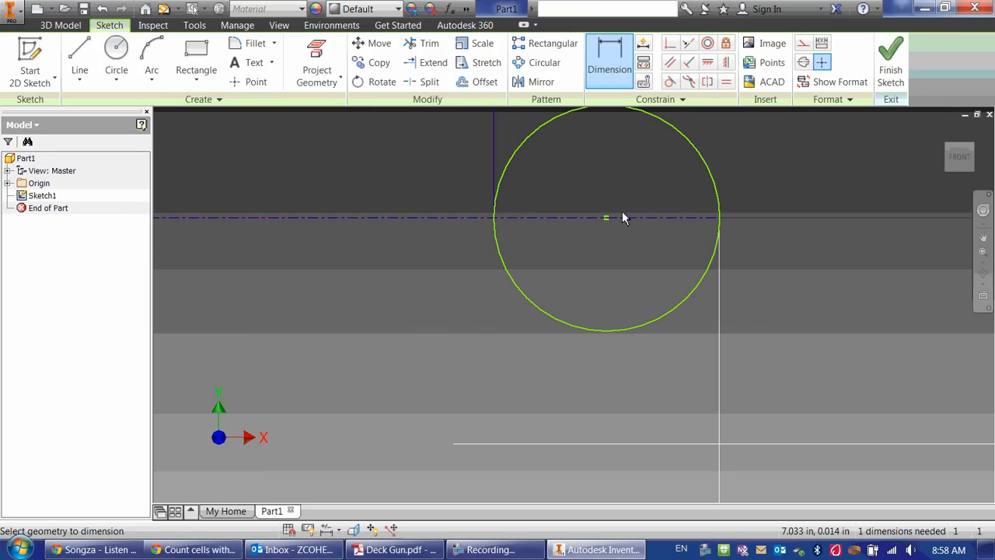
click(427, 48)
mouse_move(604, 295)
mouse_down()
mouse_move(655, 366)
mouse_move(648, 356)
mouse_up()
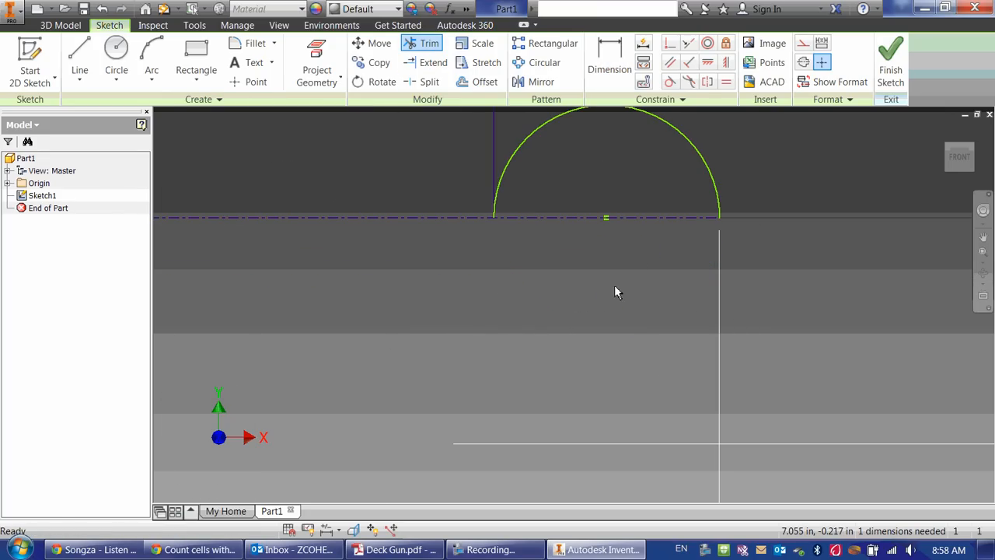
key(ctrl+z)
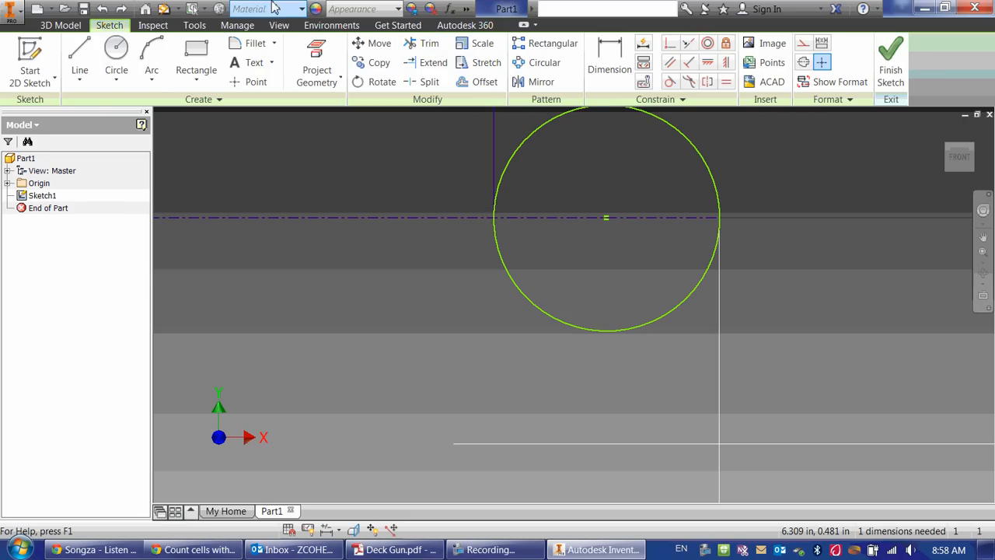
Trim away the half of the rear circle below the centerline
click(419, 44)
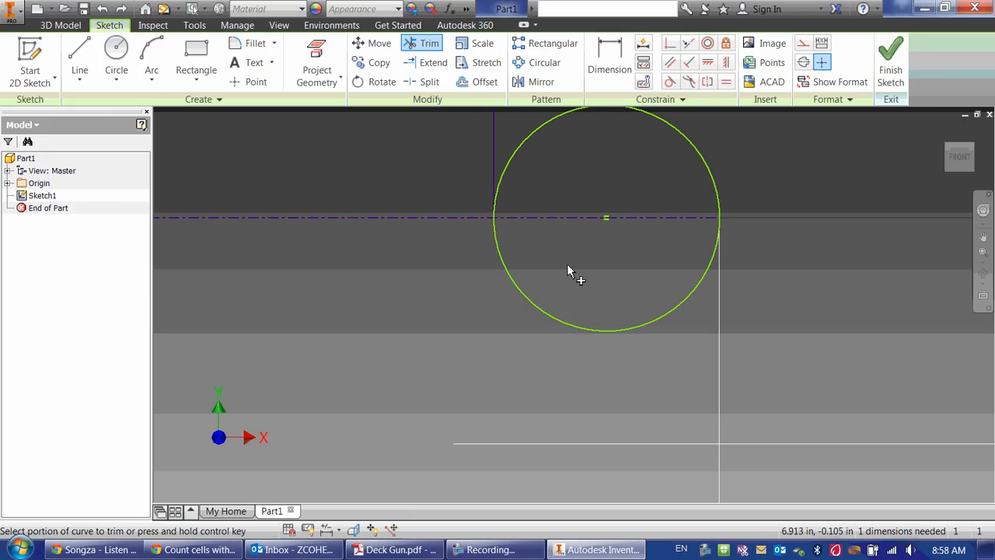
drag(567, 265, 568, 266)
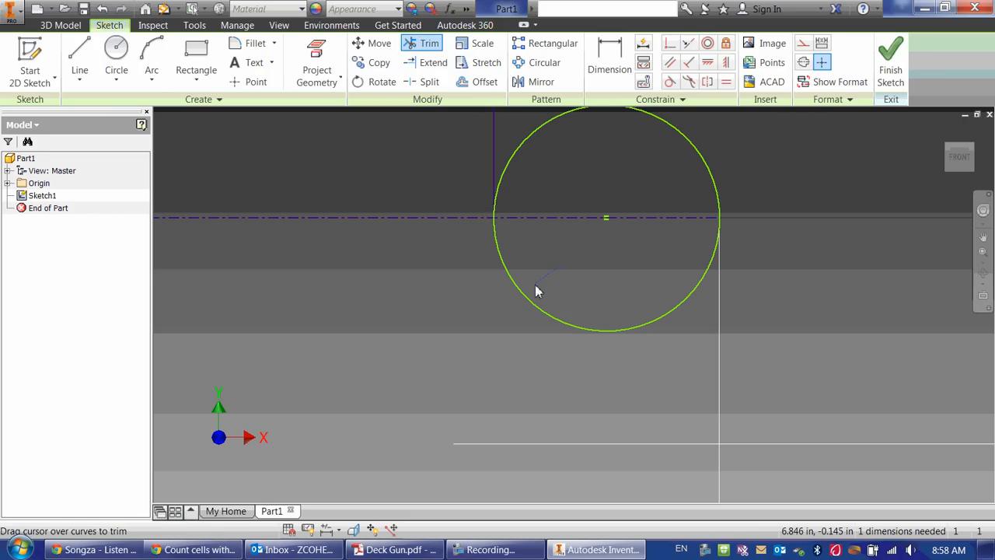
mouse_move(607, 307)
mouse_down()
mouse_move(591, 313)
mouse_move(587, 333)
mouse_move(614, 326)
mouse_up()
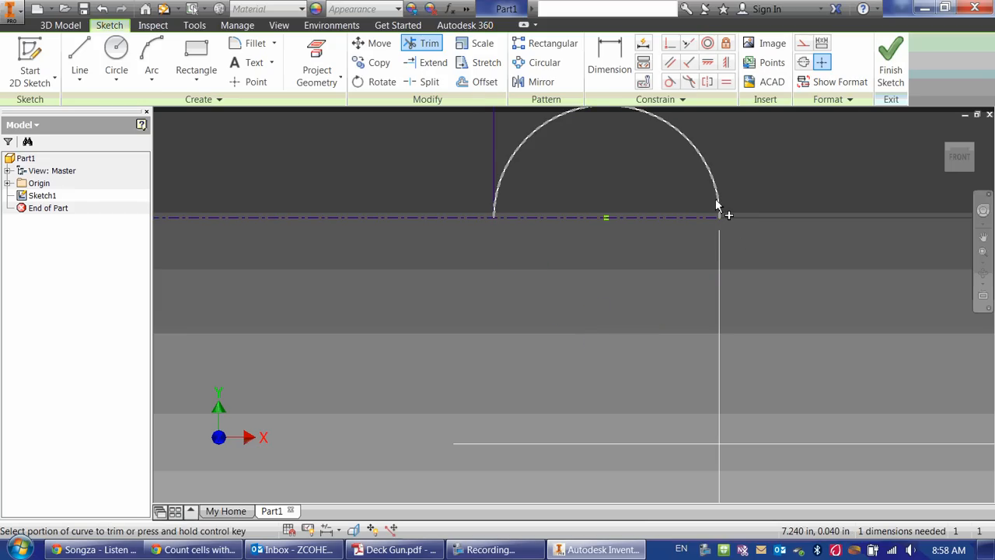
key(Escape)
Test the rear arc's freedom of movement by pulling the arc and shifting its center point below the centerline
scroll(626, 179, up, 3)
scroll(625, 178, down, 8)
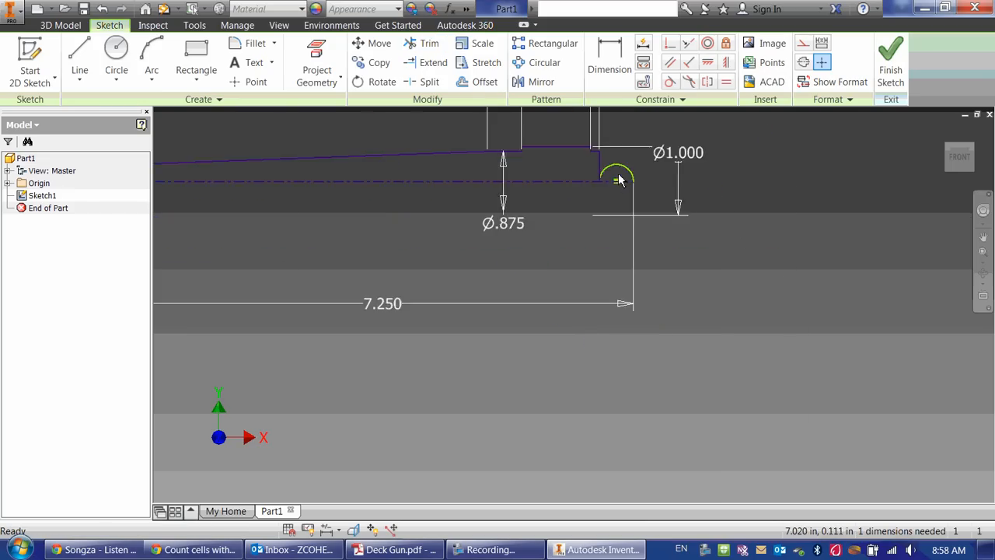
scroll(535, 234, down, 1)
middle_drag(536, 238, 559, 303)
scroll(564, 275, up, 3)
scroll(615, 250, up, 3)
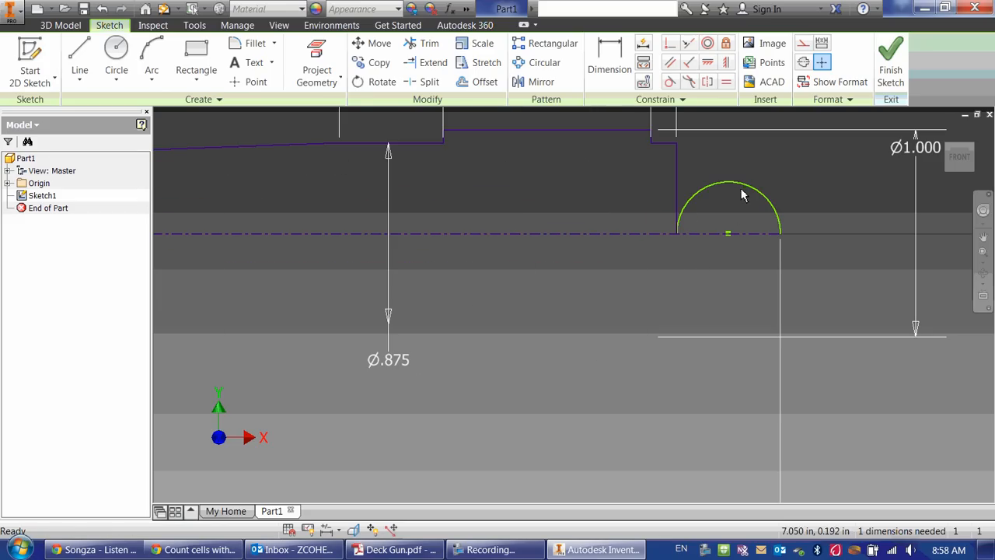
mouse_move(738, 181)
mouse_down()
mouse_move(781, 161)
mouse_move(758, 190)
mouse_up()
drag(729, 343, 728, 299)
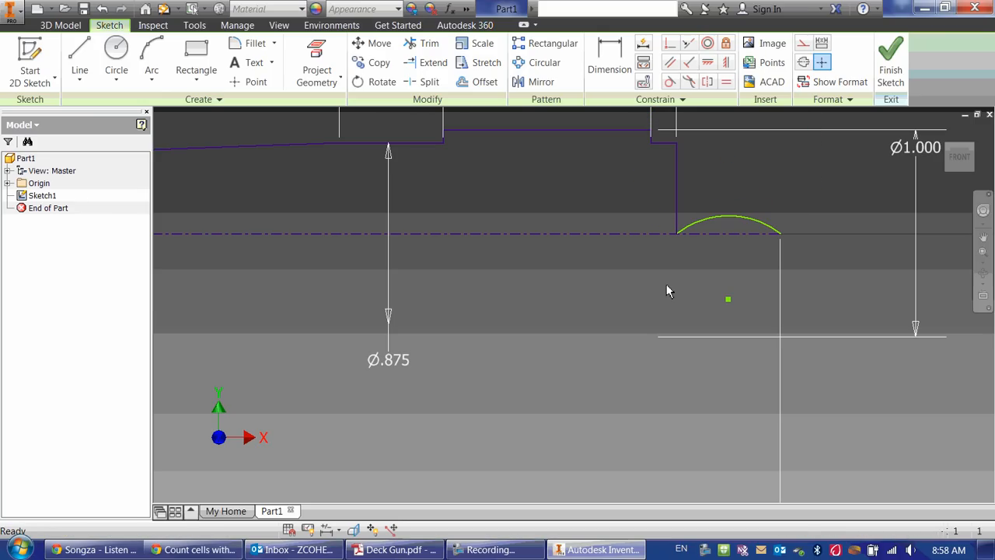
click(727, 299)
drag(780, 234, 815, 189)
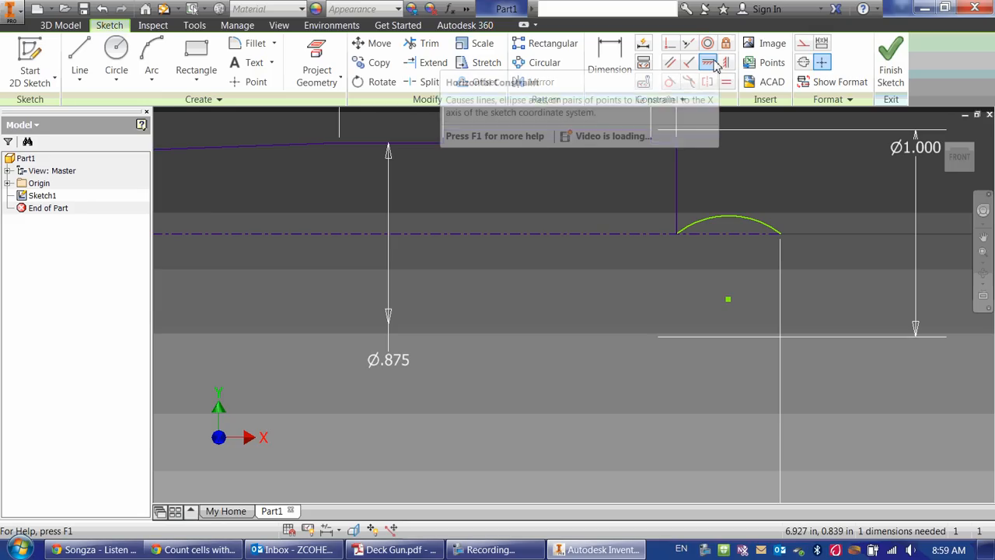
Apply a horizontal constraint between the arc's center point and the centerline's rear endpoint
click(711, 63)
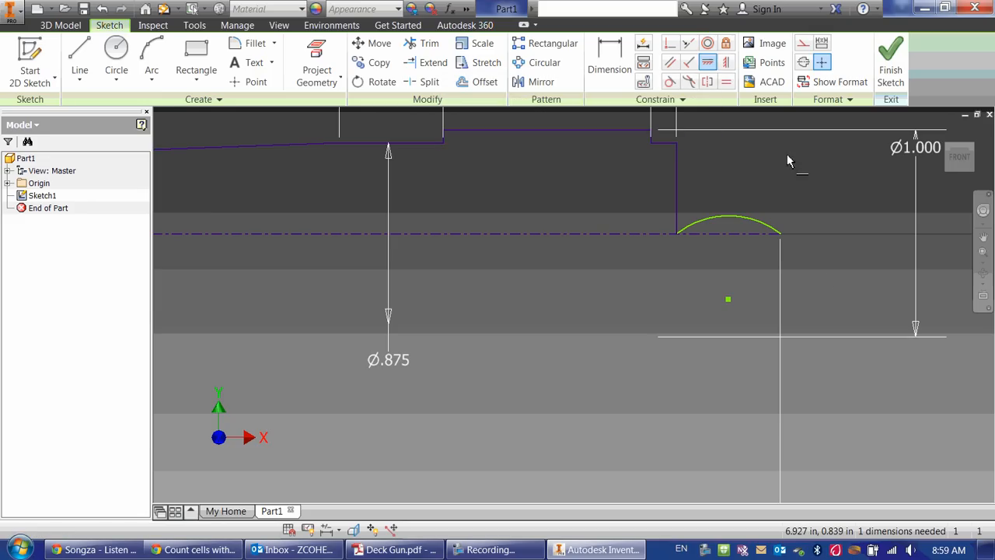
click(727, 299)
click(780, 234)
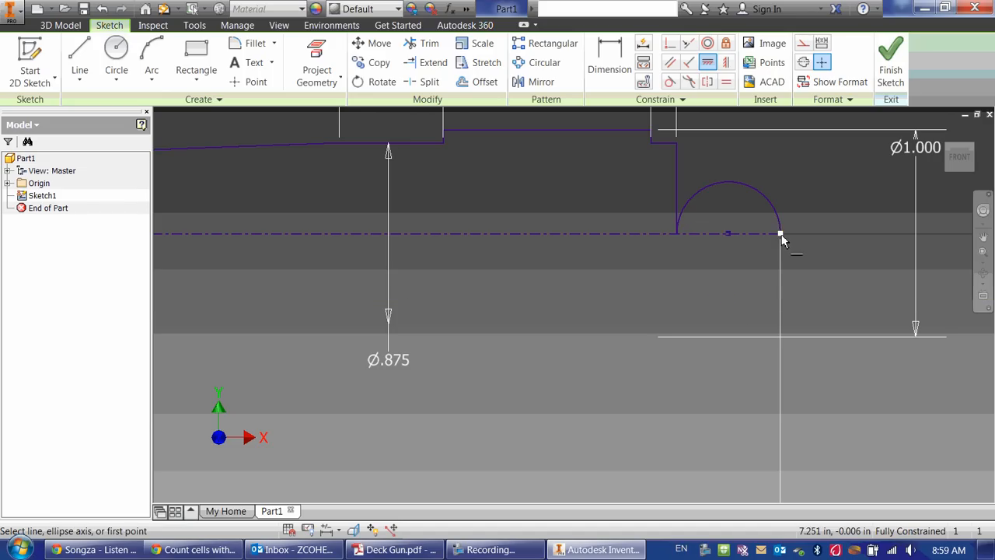
right_click(670, 264)
click(742, 260)
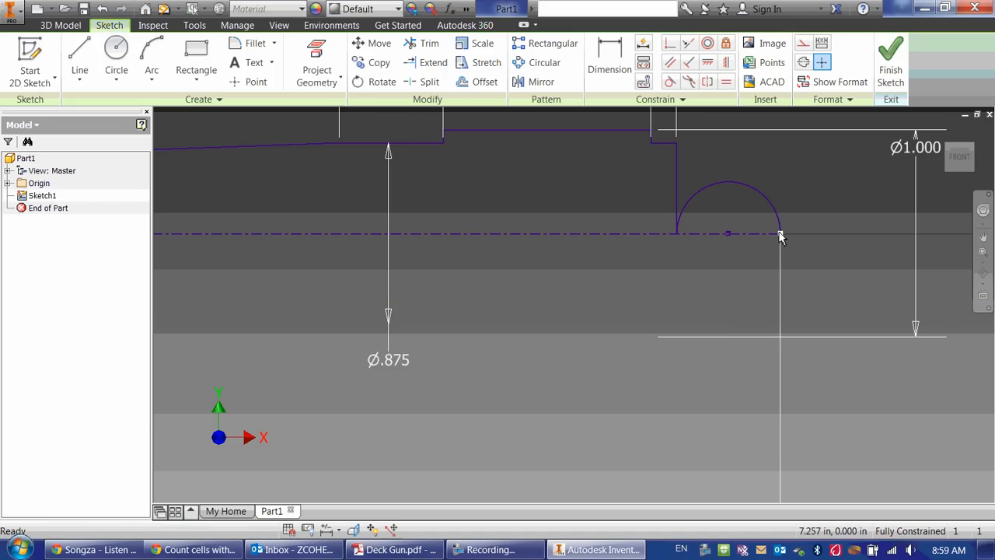
Review the whole barrel sketch, switch to Deck Gun.pdf in Acrobat to check the barrel view, and move the drawing's window aside
scroll(437, 201, down, 5)
mouse_move(380, 212)
middle_down()
mouse_move(378, 223)
mouse_move(700, 309)
middle_up()
scroll(682, 301, up, 3)
middle_drag(841, 333, 816, 343)
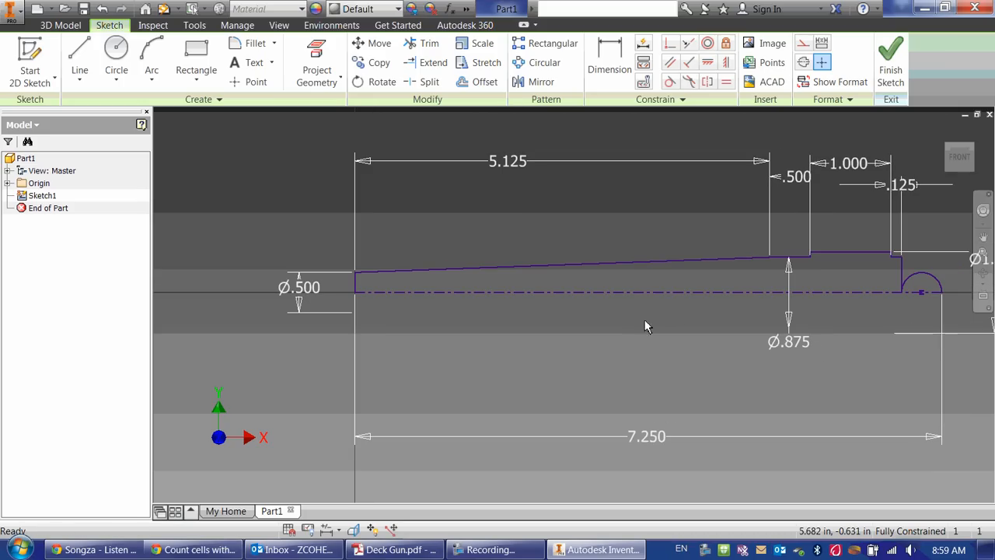
click(395, 549)
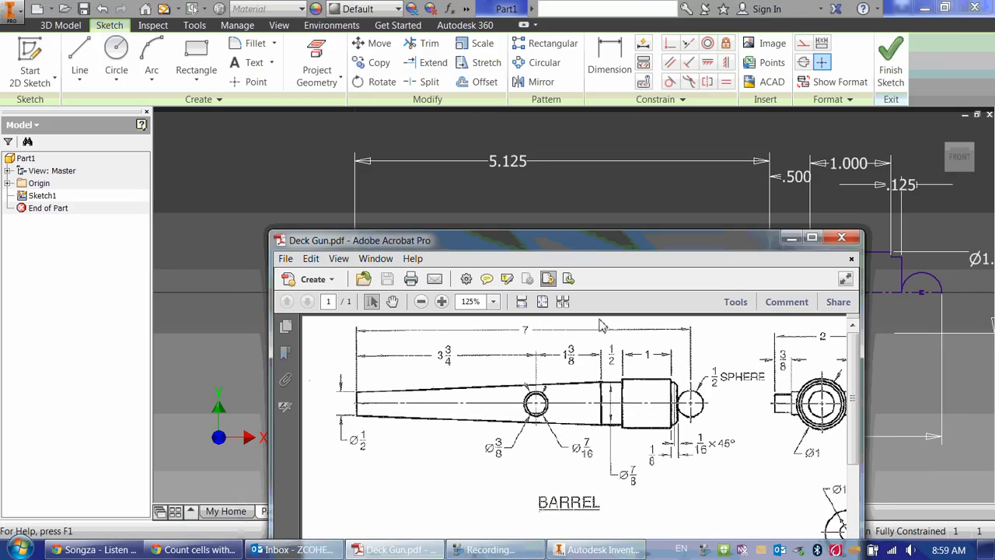
drag(625, 246, 0, 171)
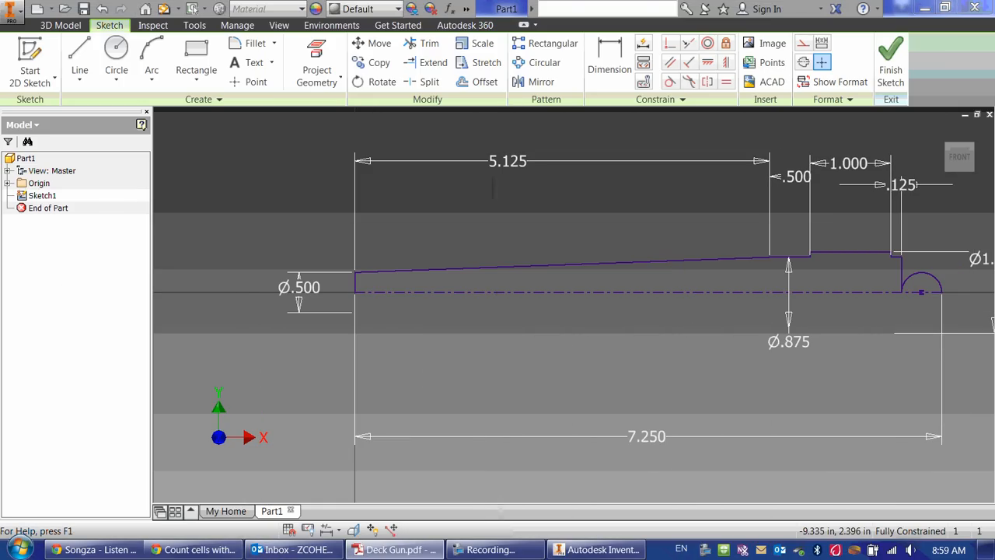
Revolve the barrel profile and the rear half circle around the centerline with Full extents as a solid
click(60, 25)
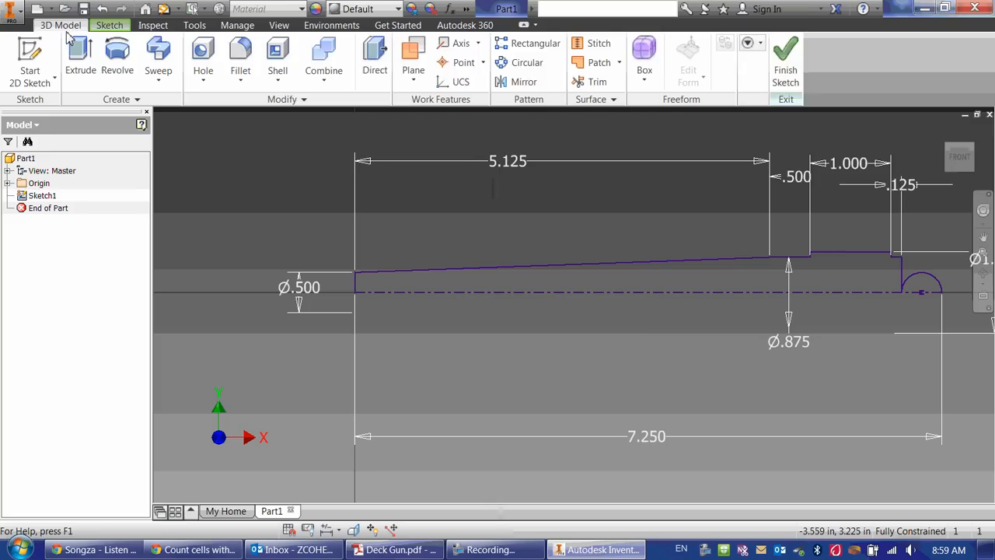
click(117, 63)
scroll(723, 369, down, 3)
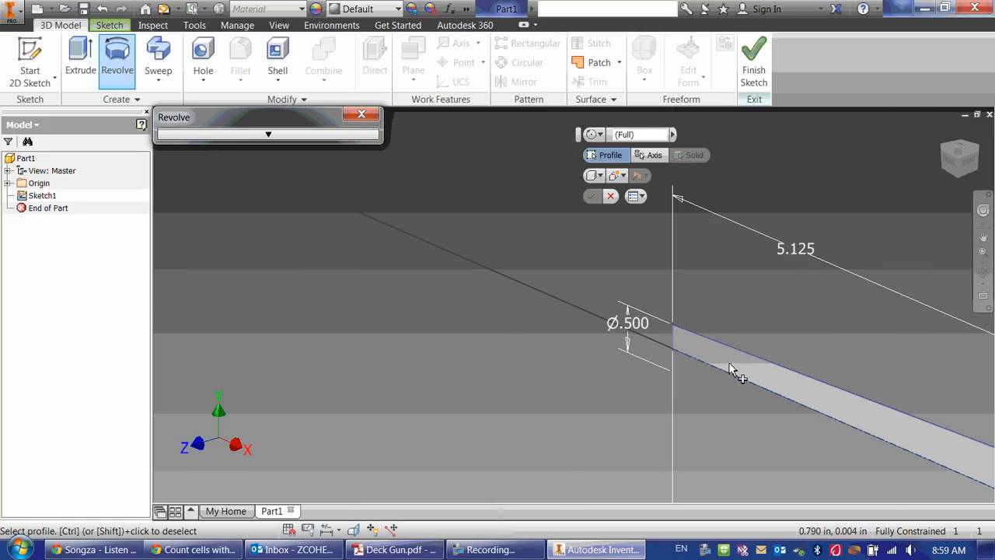
mouse_move(736, 376)
middle_down()
mouse_move(232, 144)
mouse_move(293, 184)
middle_up()
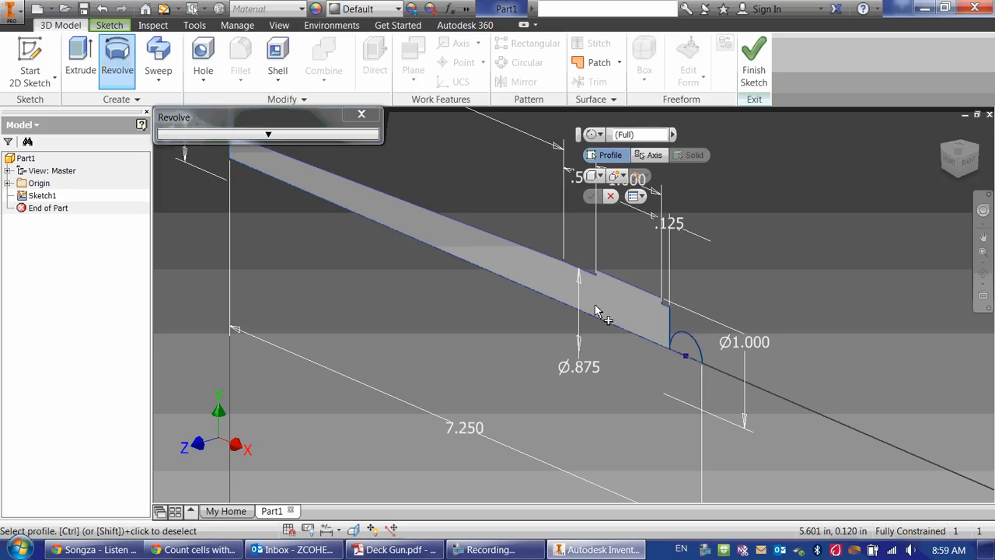
click(622, 323)
click(685, 344)
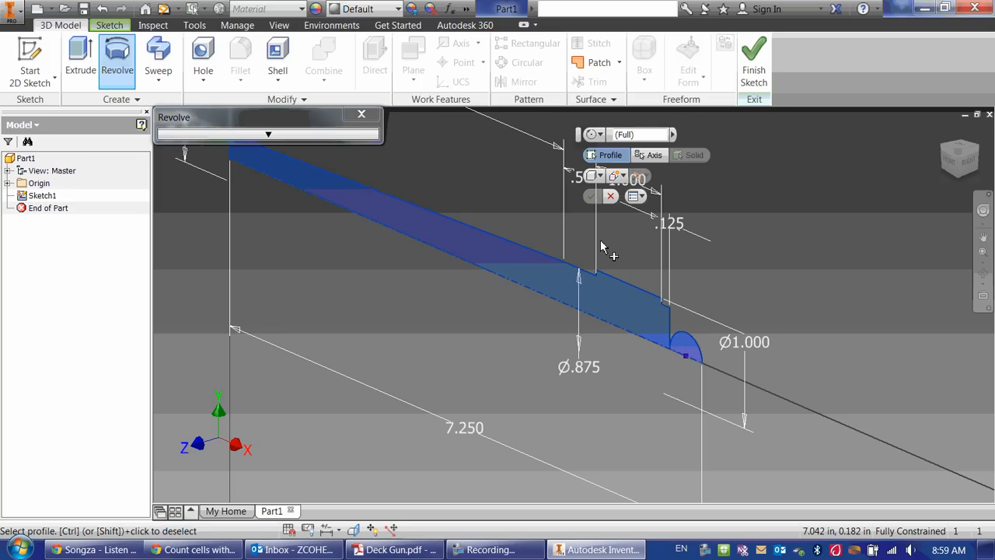
click(326, 136)
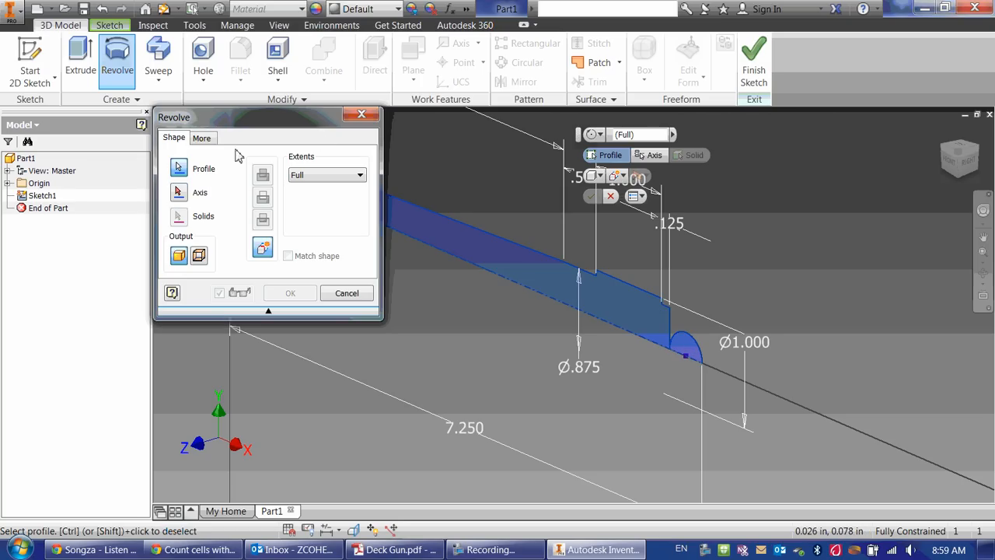
click(178, 192)
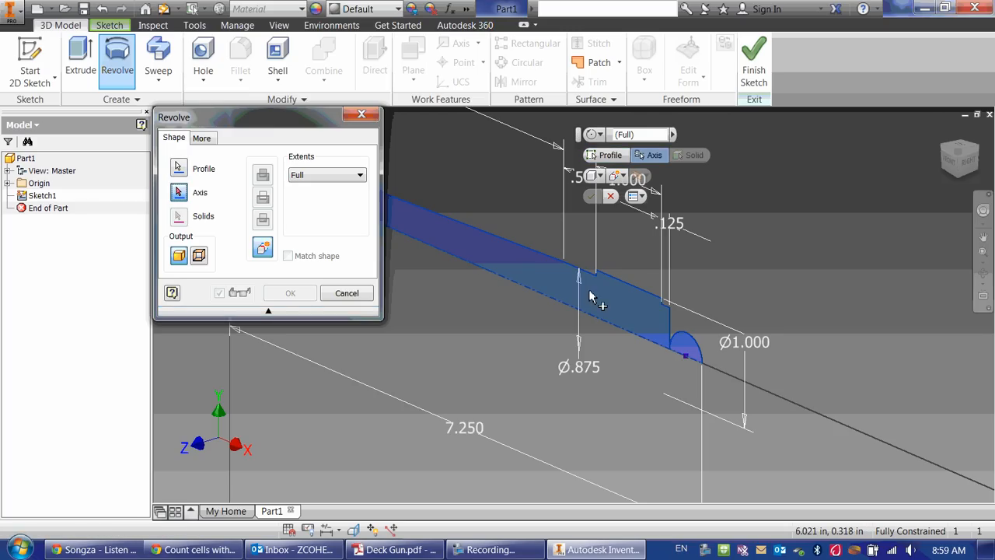
click(565, 300)
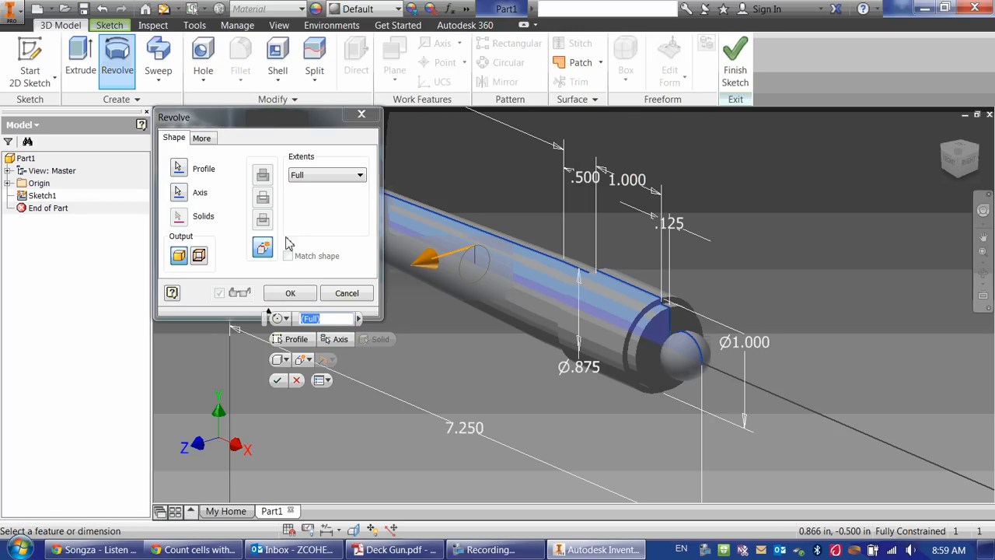
click(288, 292)
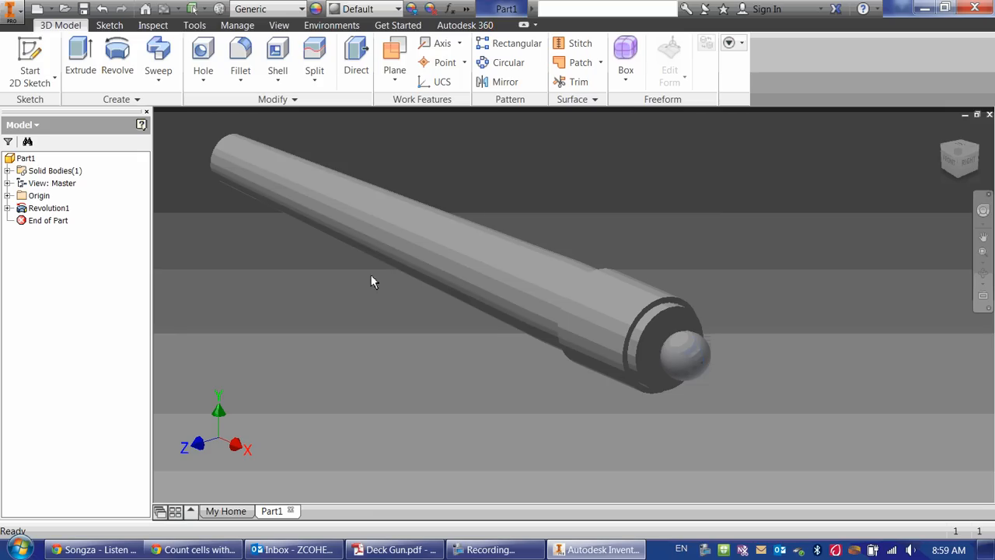
Inspect the revolved barrel in an isometric view, switch to Deck Gun.pdf in Acrobat to examine the side pins in both barrel views, and move its window aside
shift+middle_drag(377, 269, 707, 260)
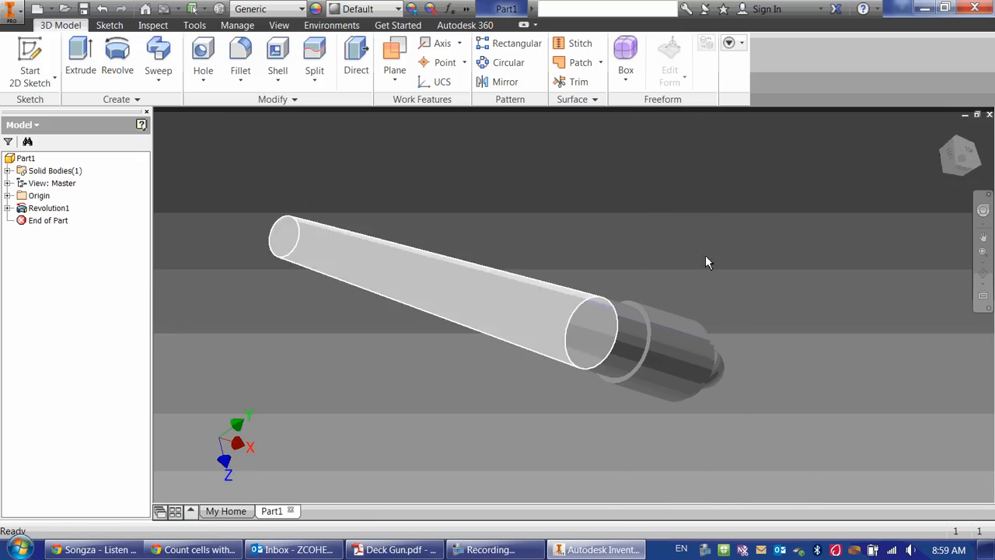
click(945, 129)
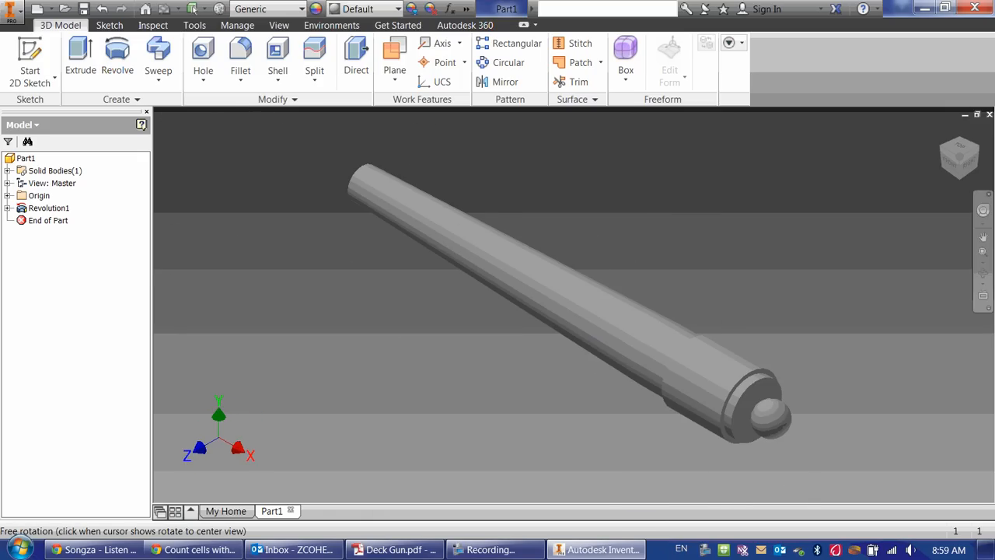
key(alt+Tab)
drag(745, 345, 657, 157)
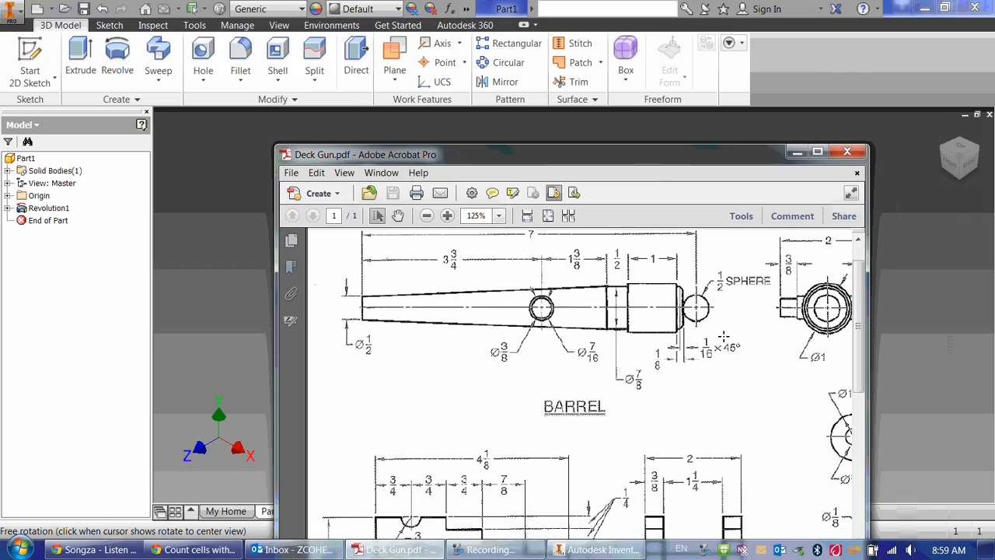
ctrl+scroll(696, 336, down, 1)
ctrl+scroll(597, 284, up, 1)
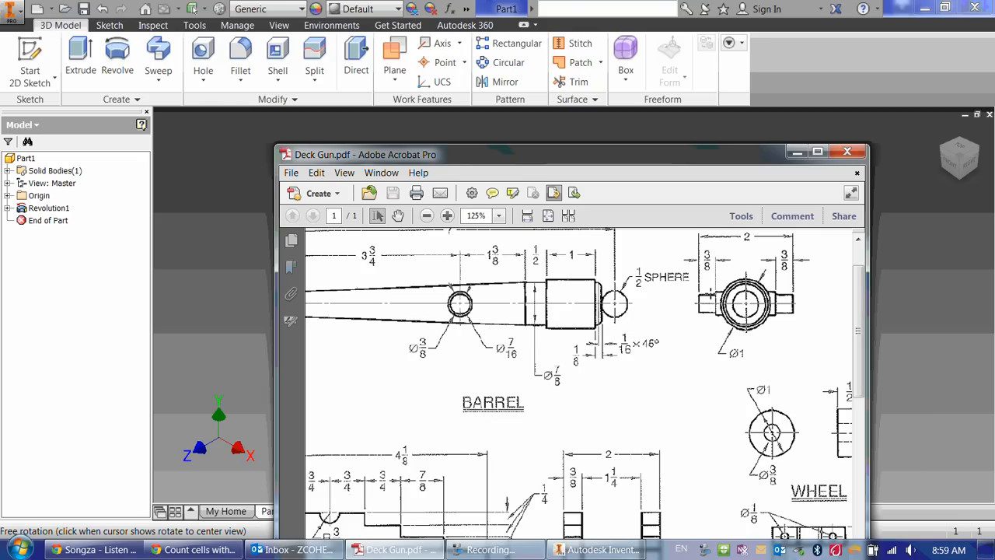
middle_drag(710, 294, 706, 316)
scroll(711, 320, up, 3)
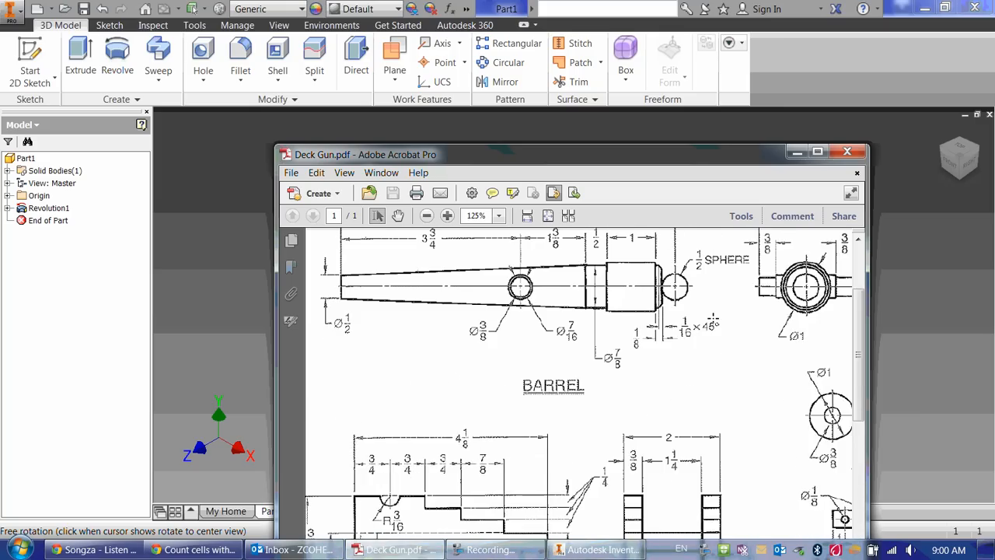
scroll(713, 319, up, 1)
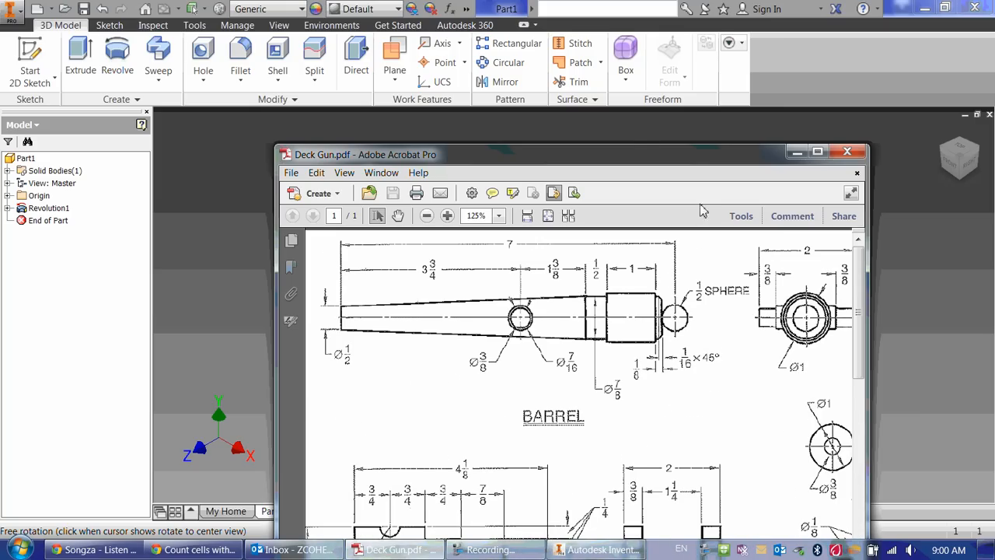
drag(622, 159, 597, 61)
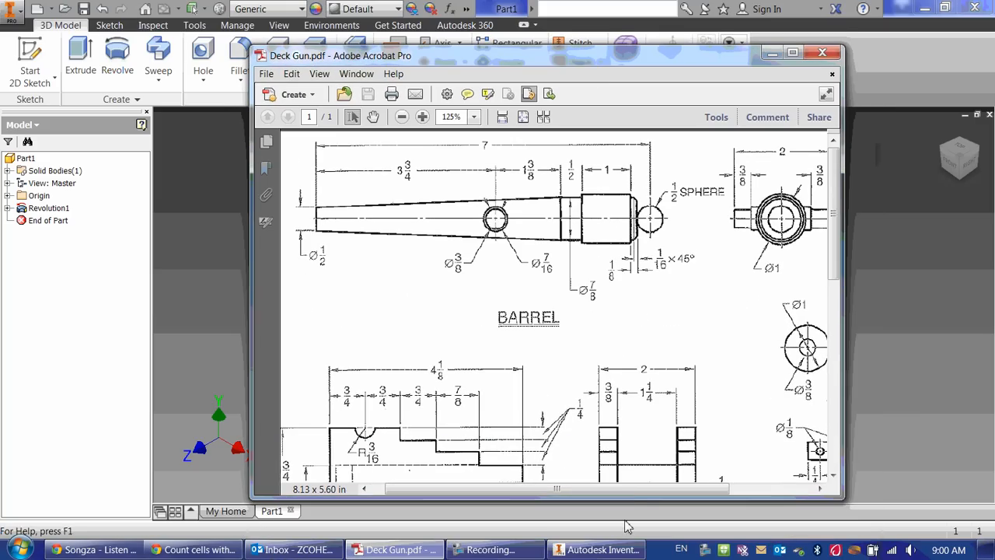
mouse_move(612, 489)
mouse_down()
mouse_move(687, 503)
mouse_move(672, 503)
mouse_up()
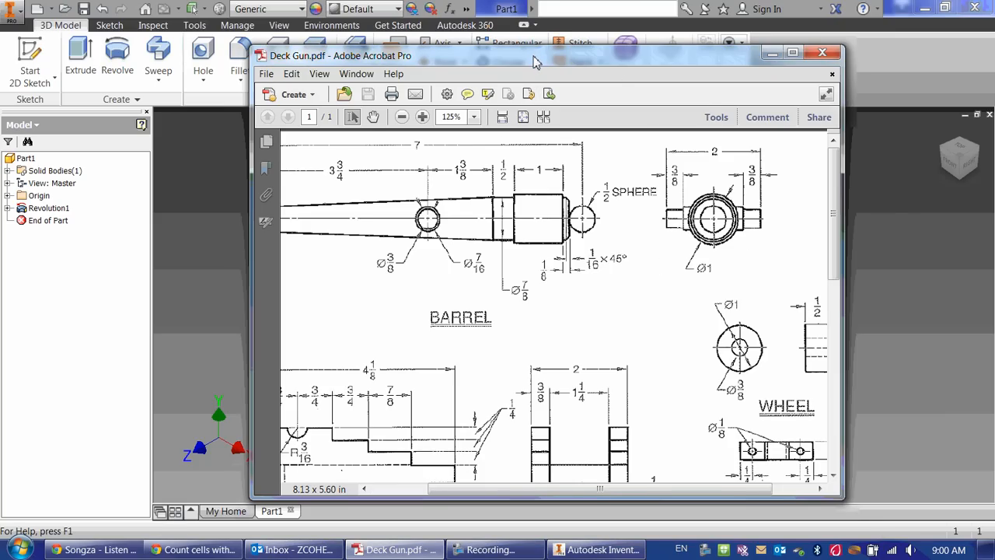
drag(534, 59, 0, 93)
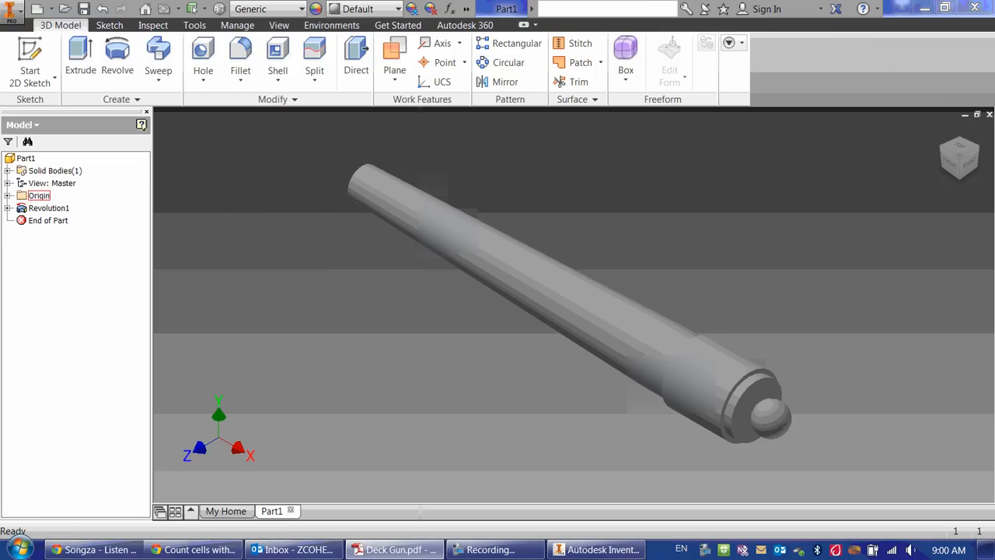
Start a new sketch on the origin's XZ plane and slice the graphics so the barrel is cut away at the sketch plane
click(7, 195)
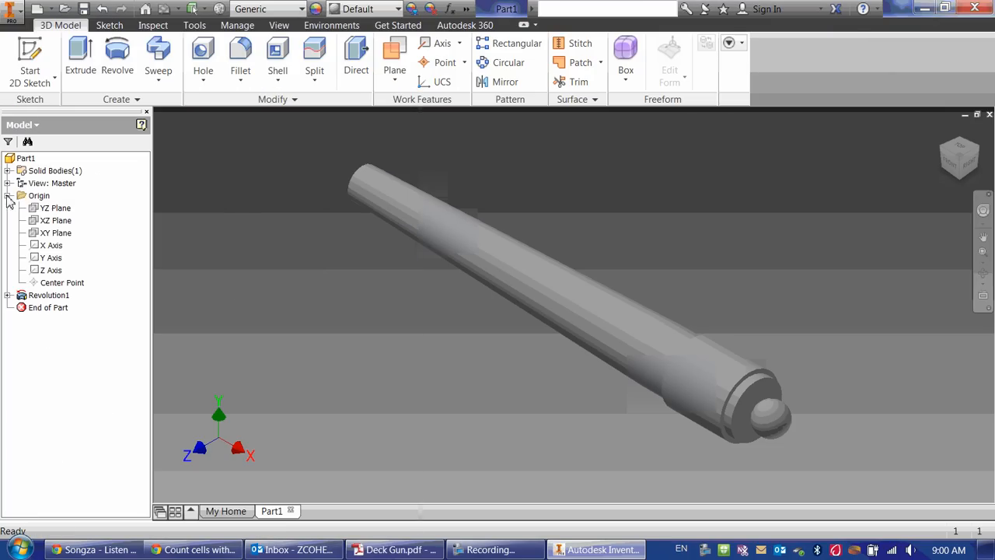
click(47, 223)
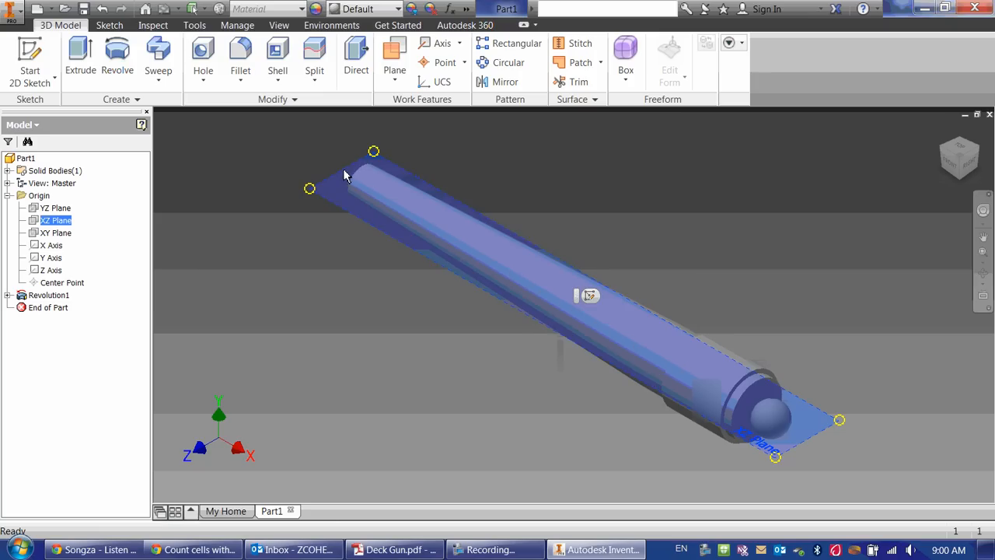
click(43, 50)
middle_drag(758, 222, 459, 211)
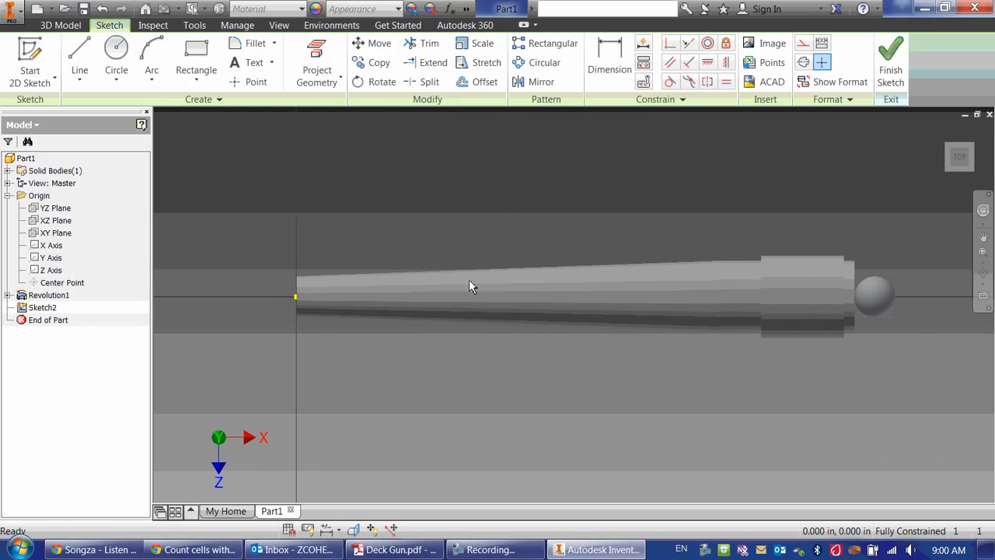
click(354, 530)
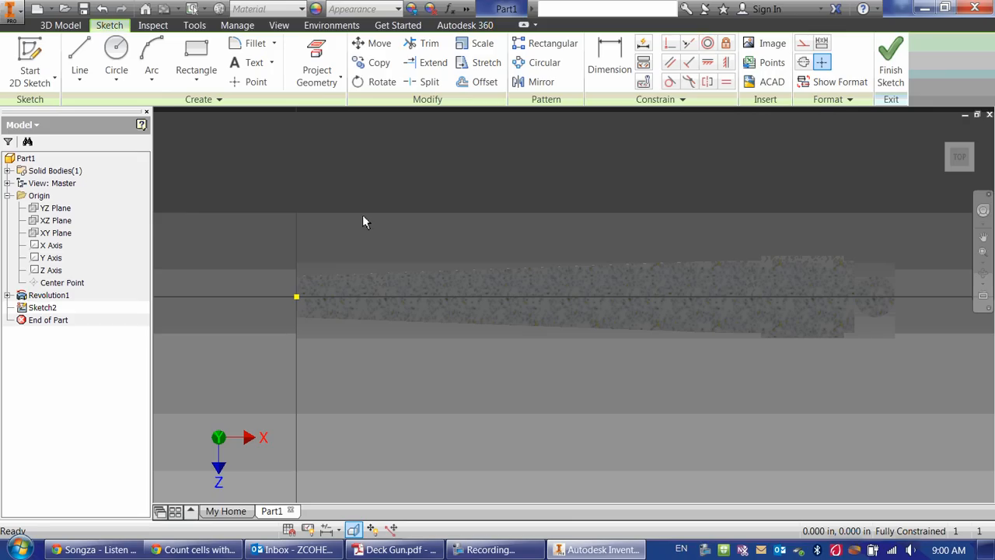
Sketch a vertical line crossing the barrel near its middle and convert it to a centerline
click(80, 66)
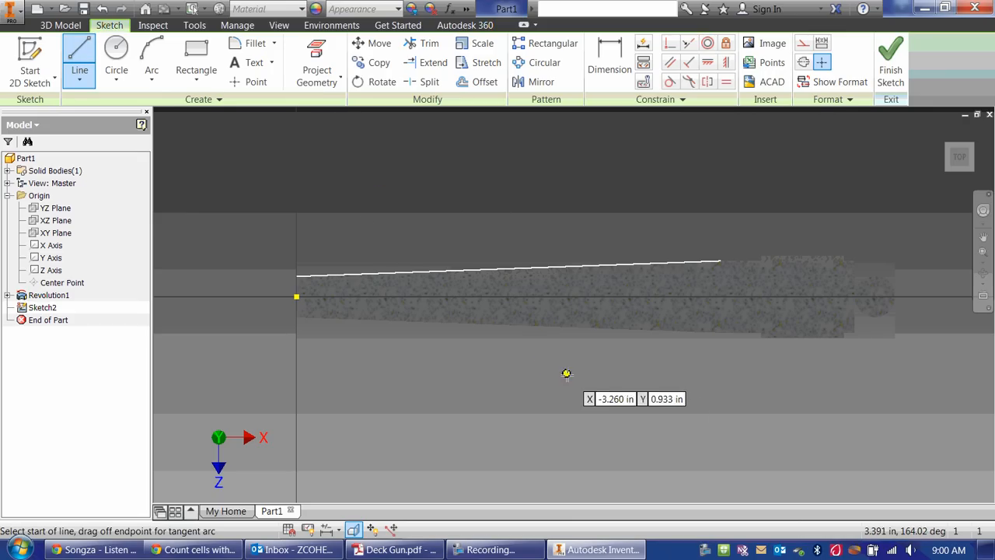
click(565, 372)
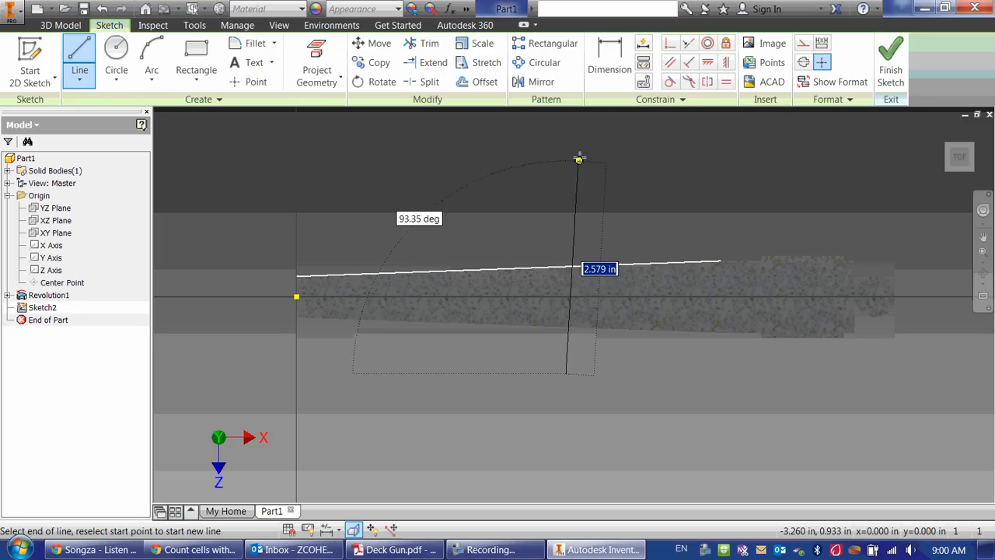
click(565, 218)
key(Escape)
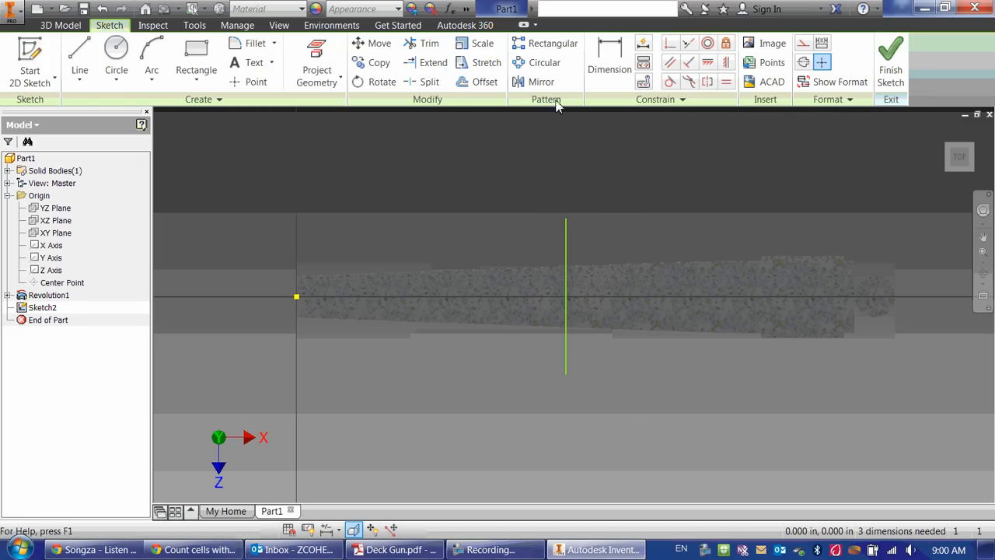
click(565, 262)
click(804, 62)
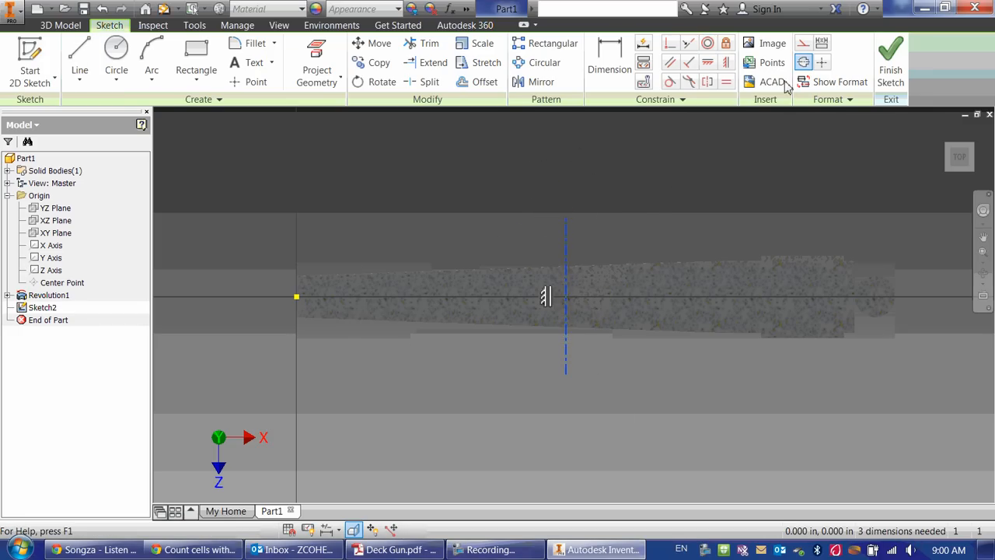
click(654, 204)
Check the pin's position in Deck Gun.pdf and dimension the centerline from the origin point with a diameter value of 3.75*2
drag(0, 129, 611, 116)
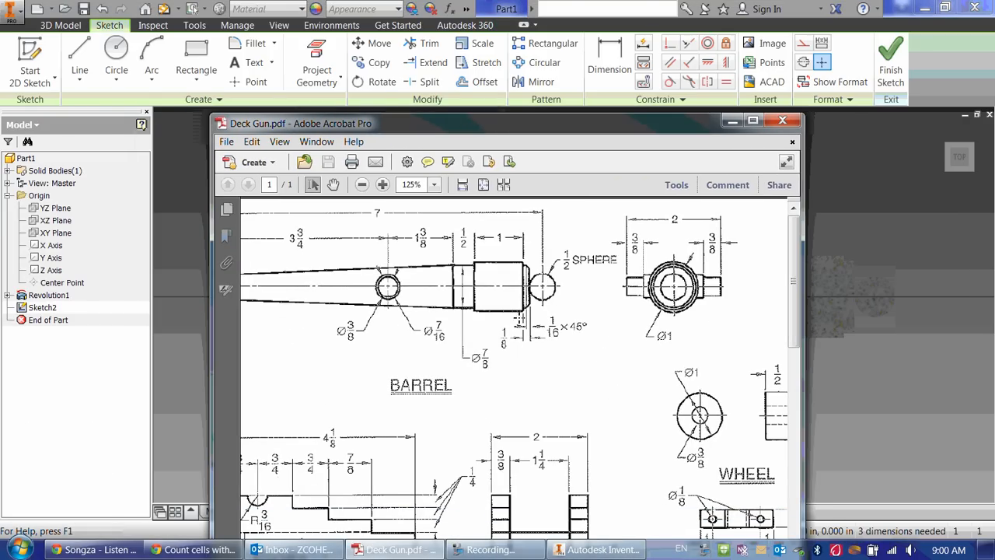
ctrl+scroll(430, 334, down, 1)
ctrl+scroll(315, 239, up, 2)
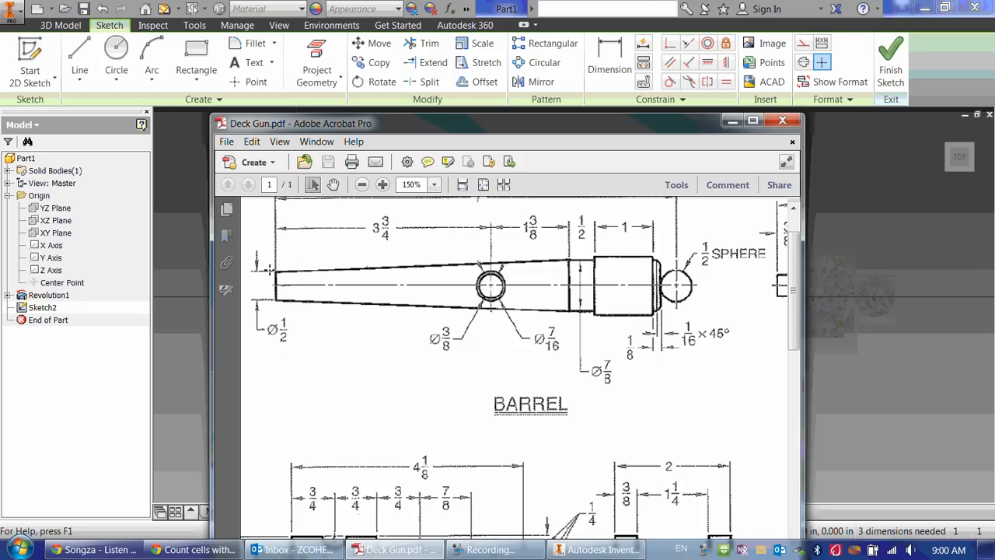
drag(404, 126, 0, 117)
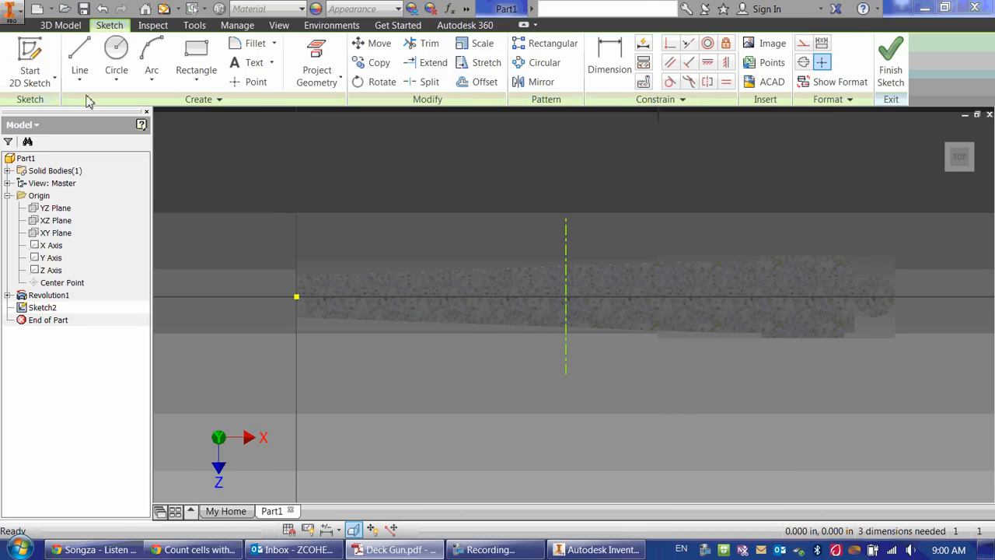
click(610, 60)
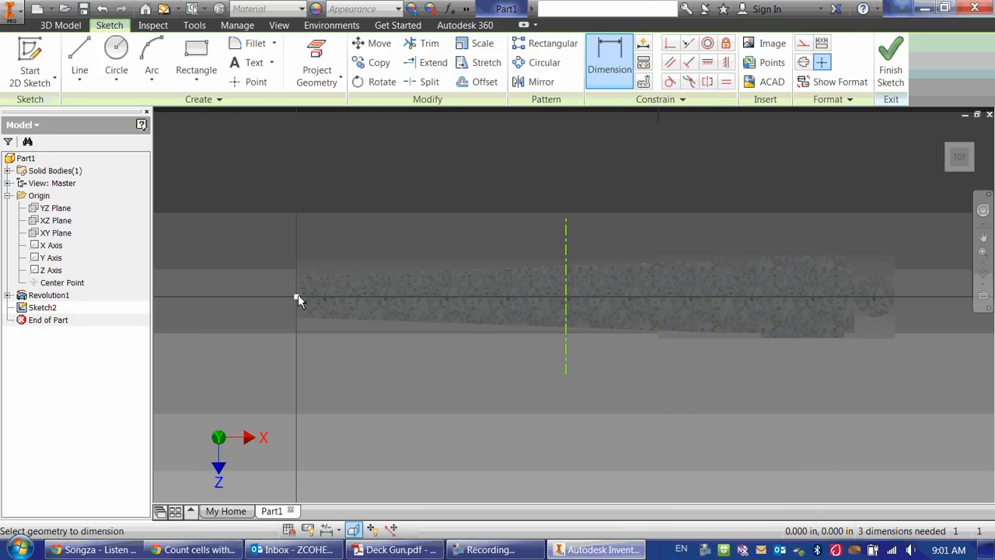
click(298, 295)
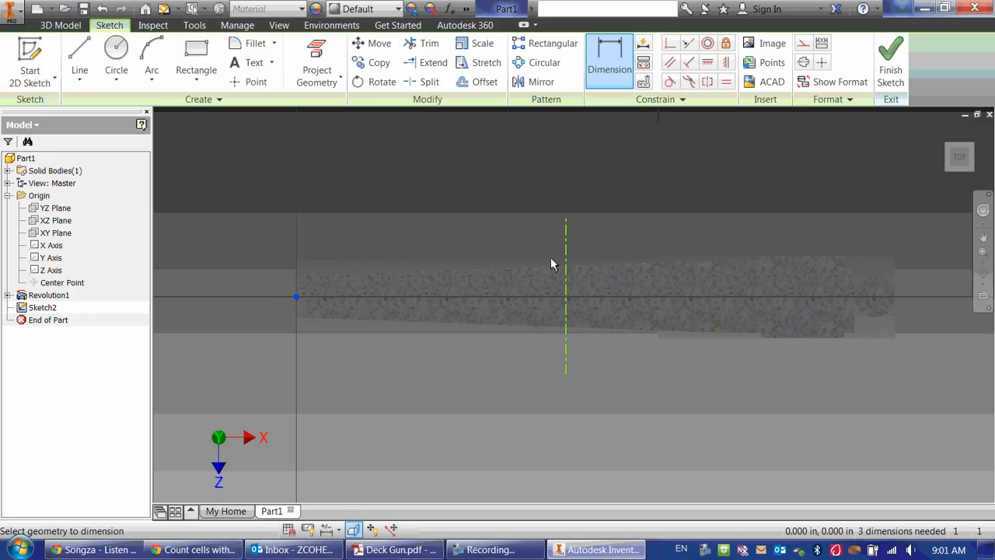
click(564, 245)
click(416, 220)
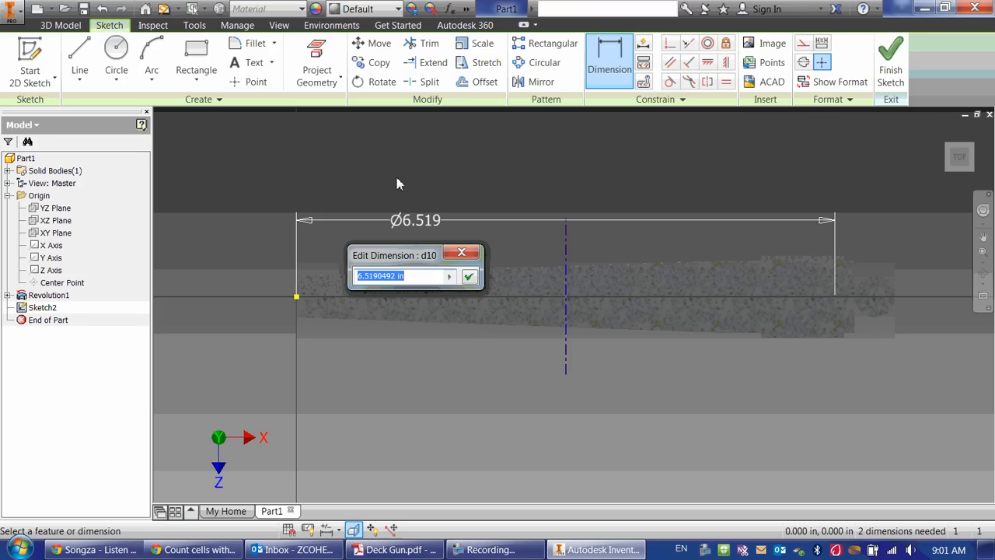
click(450, 277)
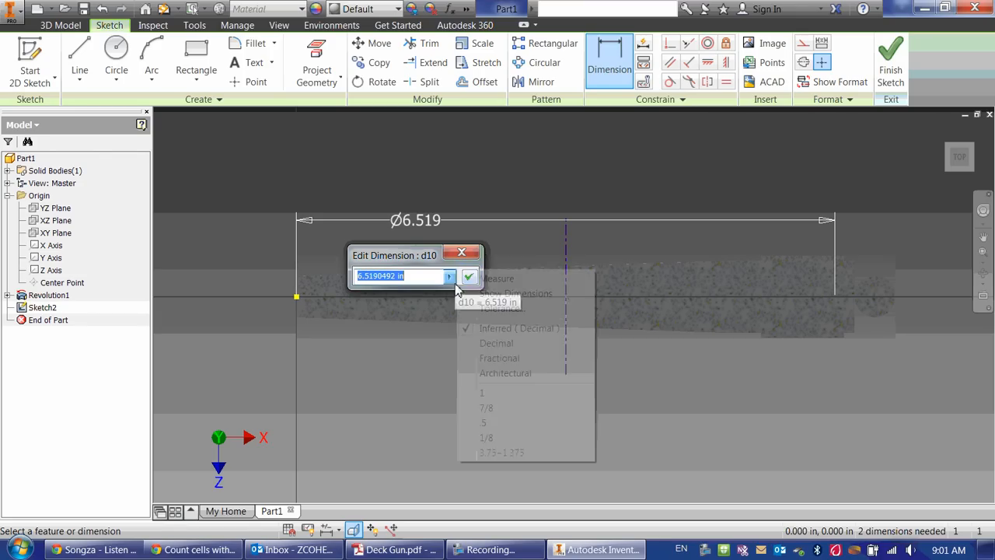
click(408, 247)
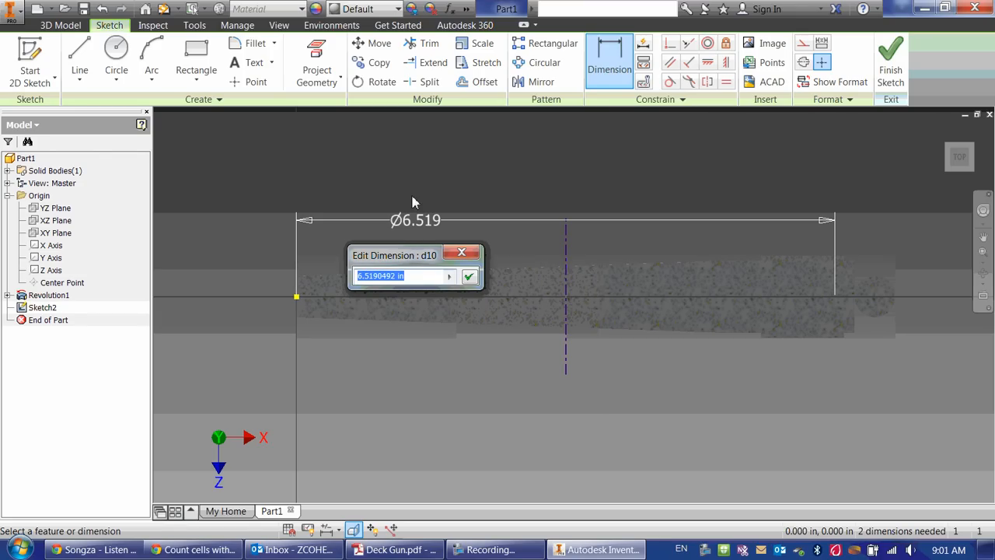
text(3.)
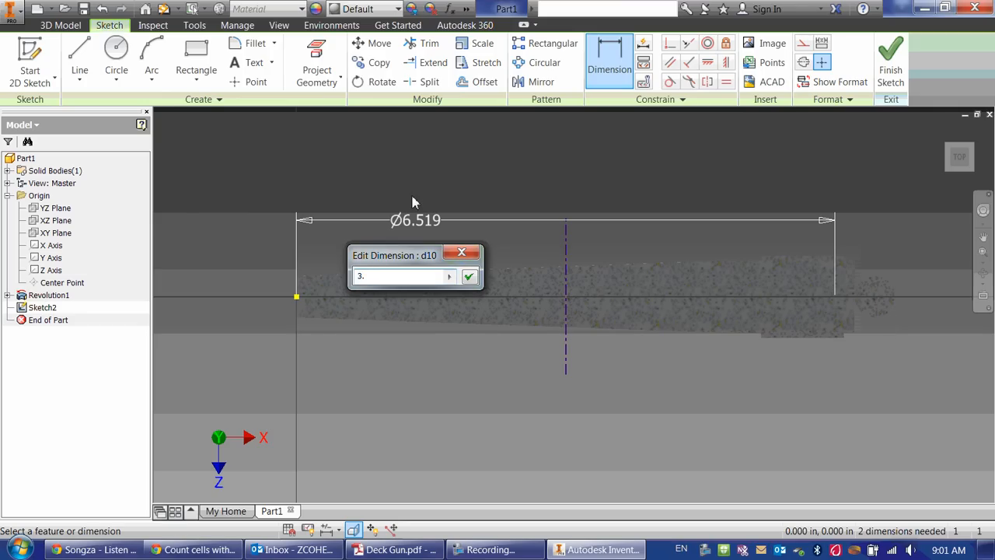
text(75*2)
key(Return)
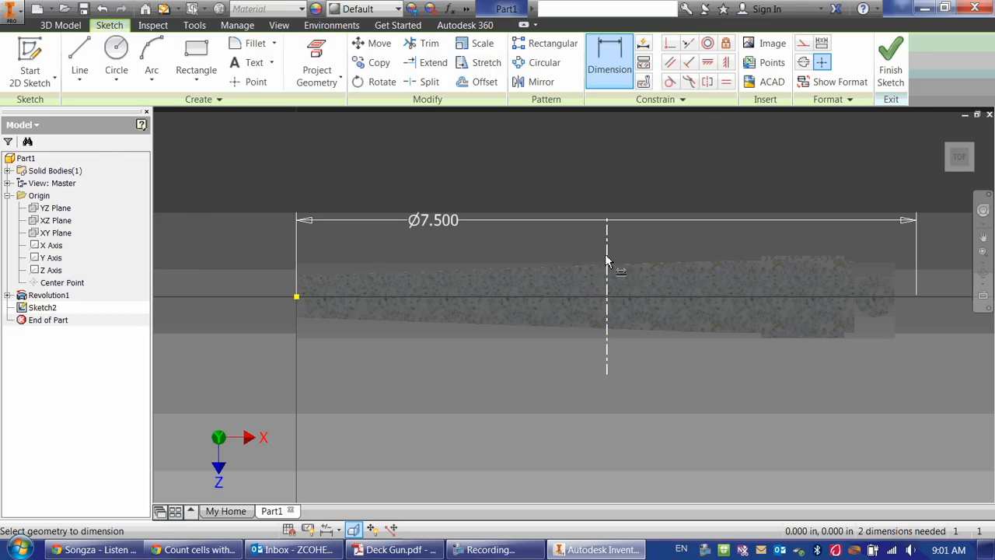
click(299, 295)
key(Escape)
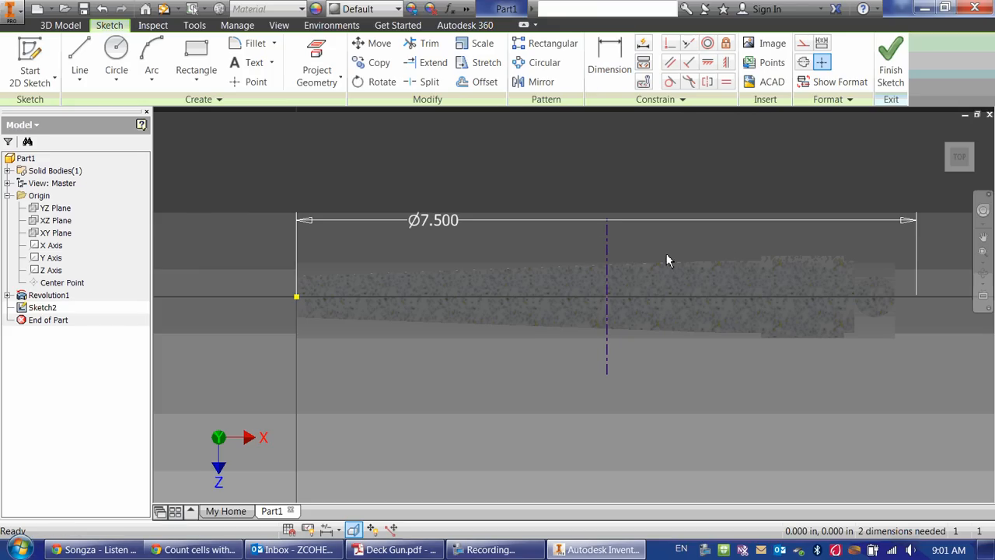
Extend the centerline's upper end farther above the barrel and reposition the diameter dimension higher up
drag(607, 220, 609, 146)
drag(466, 153, 468, 110)
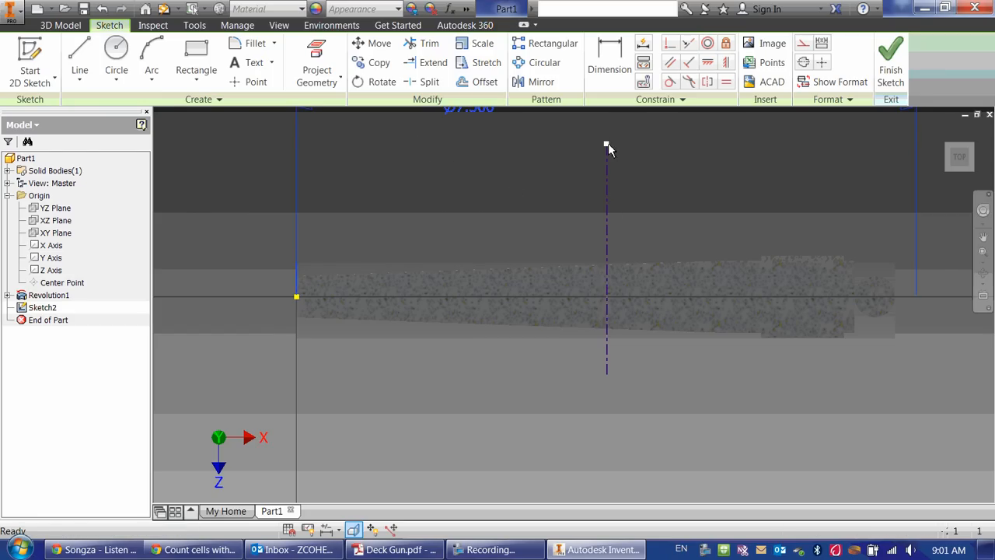
drag(608, 147, 576, 140)
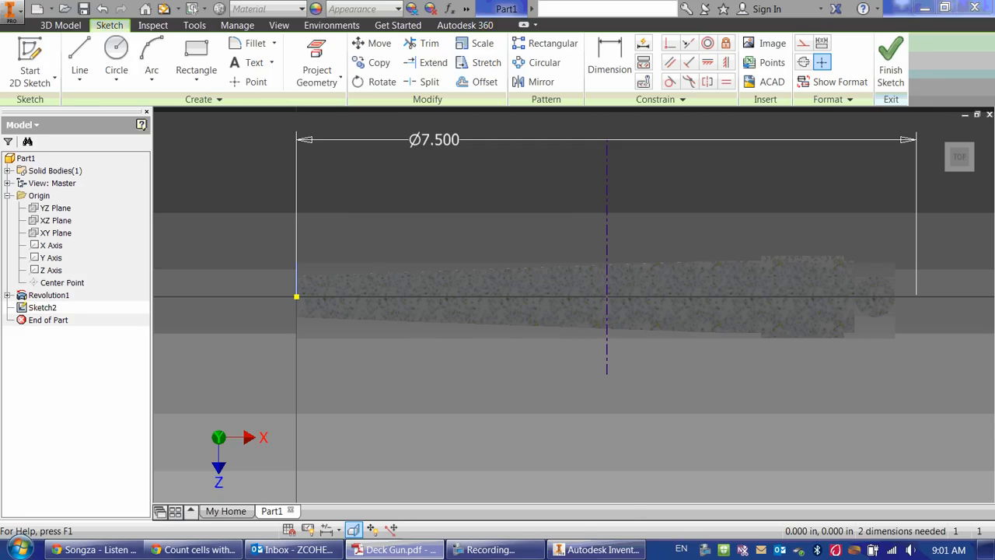
Check the overall pin width in Deck Gun.pdf and dimension the vertical centerline's length as 2 in
click(395, 550)
scroll(524, 210, up, 1)
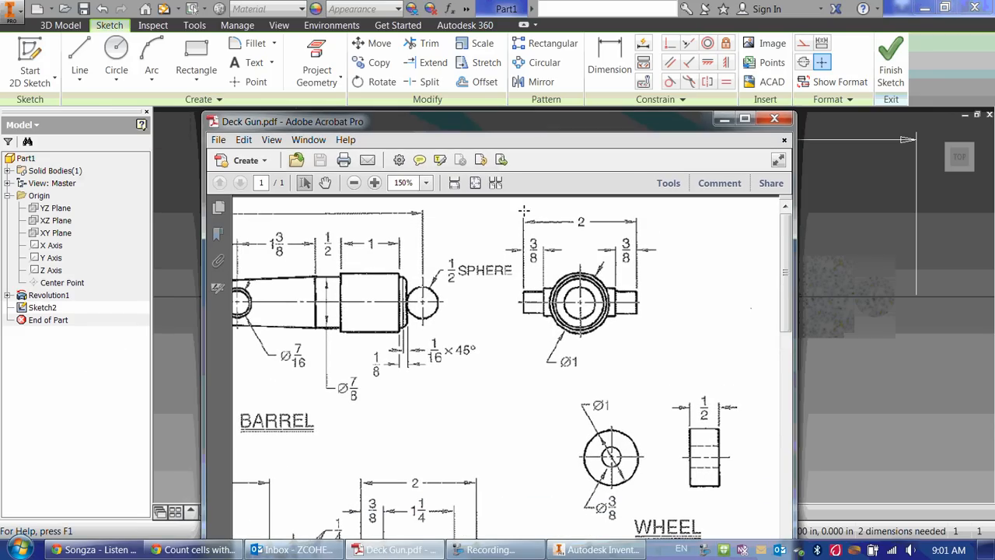
click(543, 109)
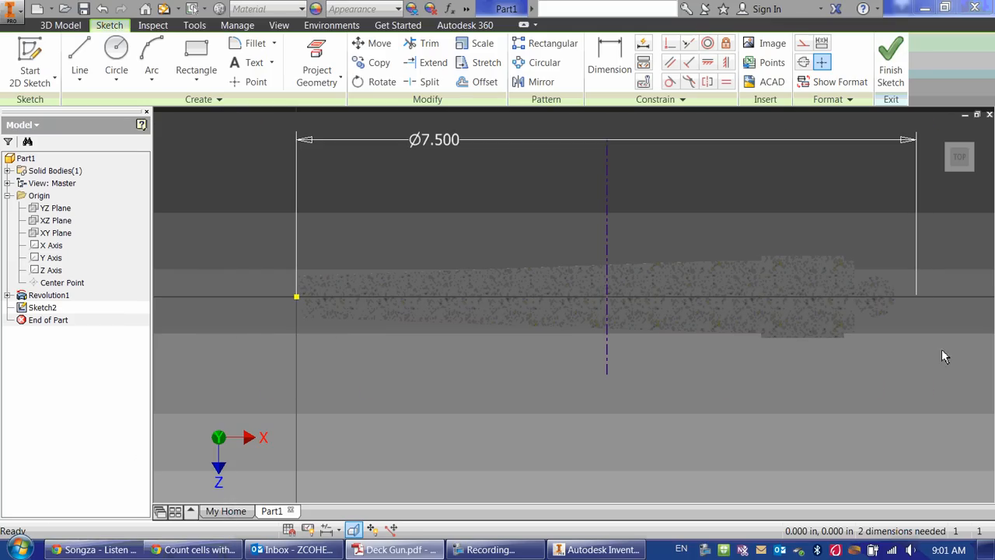
click(609, 58)
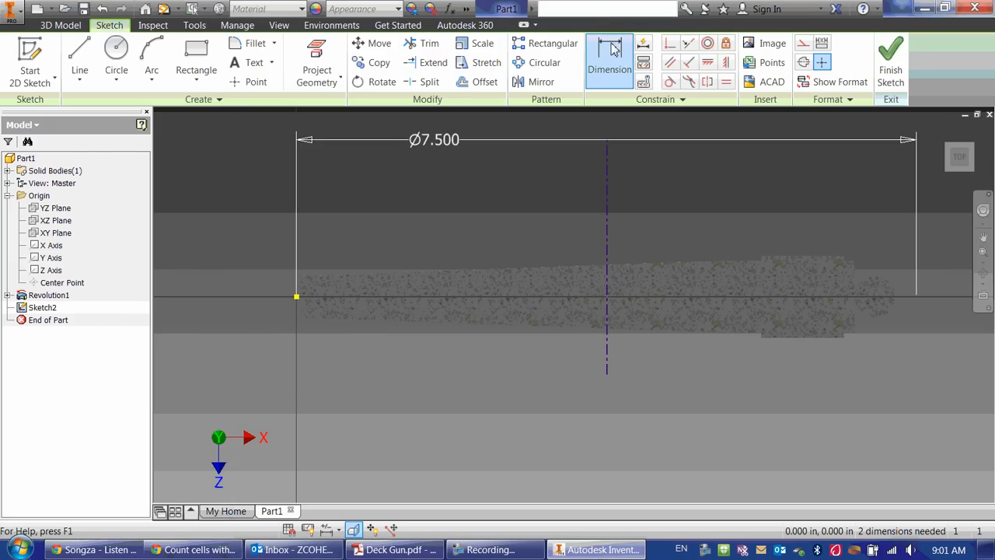
click(607, 224)
click(535, 214)
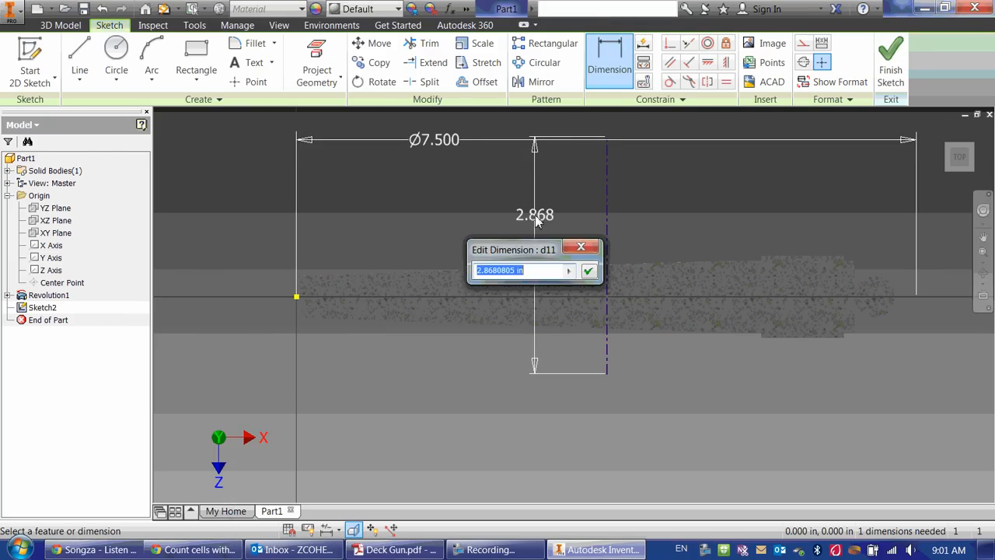
text(2)
key(Return)
key(Escape)
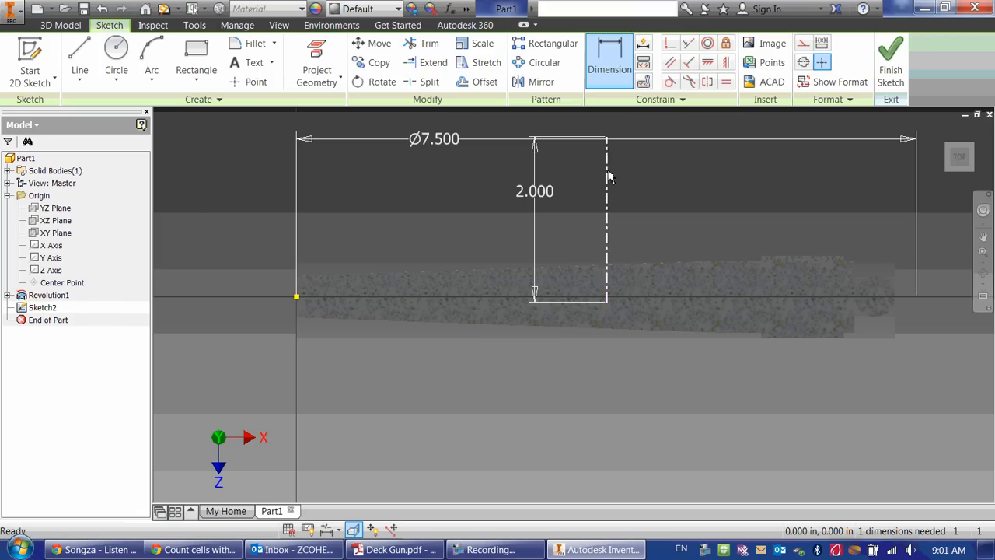
Apply a horizontal constraint between the origin point and the centerline's midpoint, then try moving the centerline to test it
mouse_move(610, 184)
mouse_down()
mouse_move(611, 324)
mouse_move(609, 184)
mouse_move(599, 339)
mouse_move(611, 357)
mouse_move(608, 198)
mouse_up()
click(634, 182)
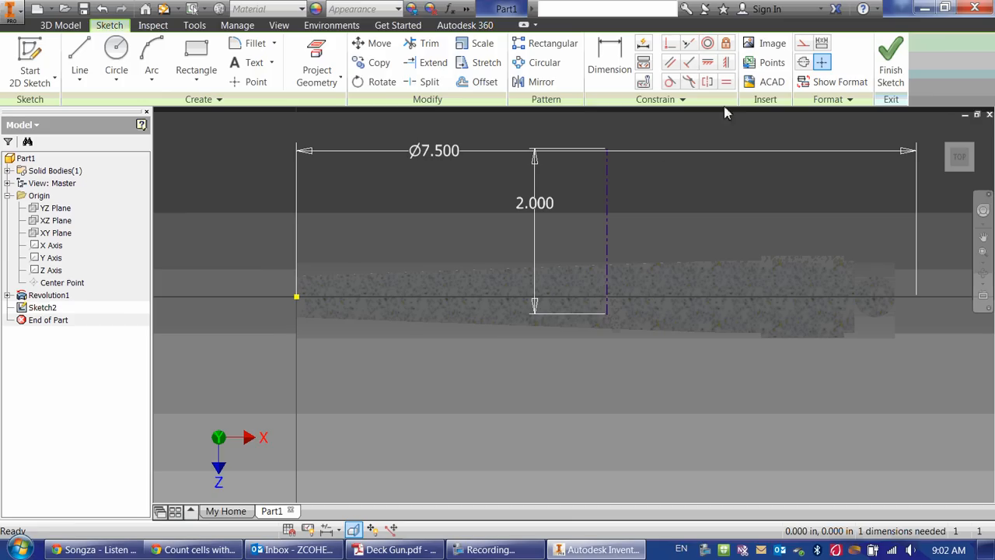
click(705, 66)
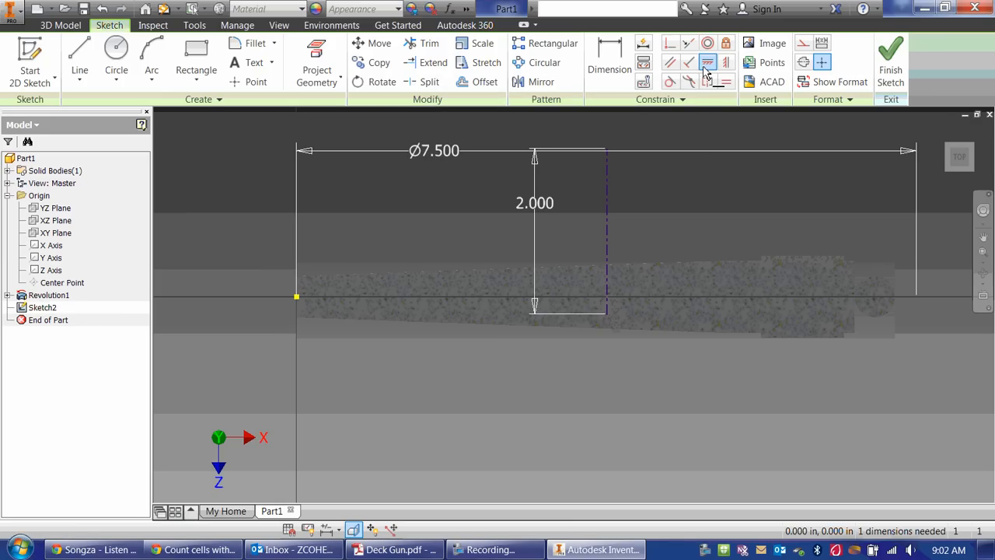
click(299, 298)
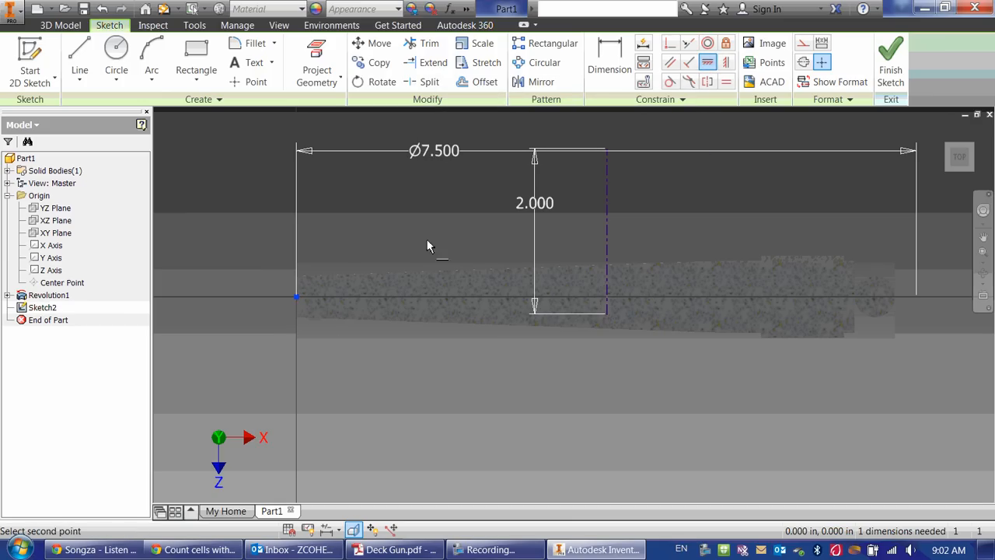
click(607, 233)
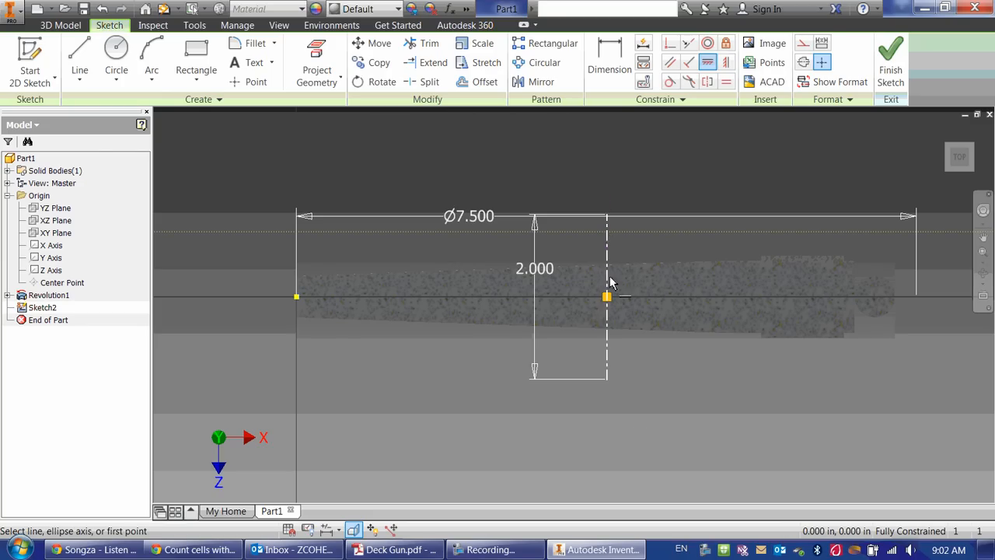
right_click(712, 406)
click(752, 406)
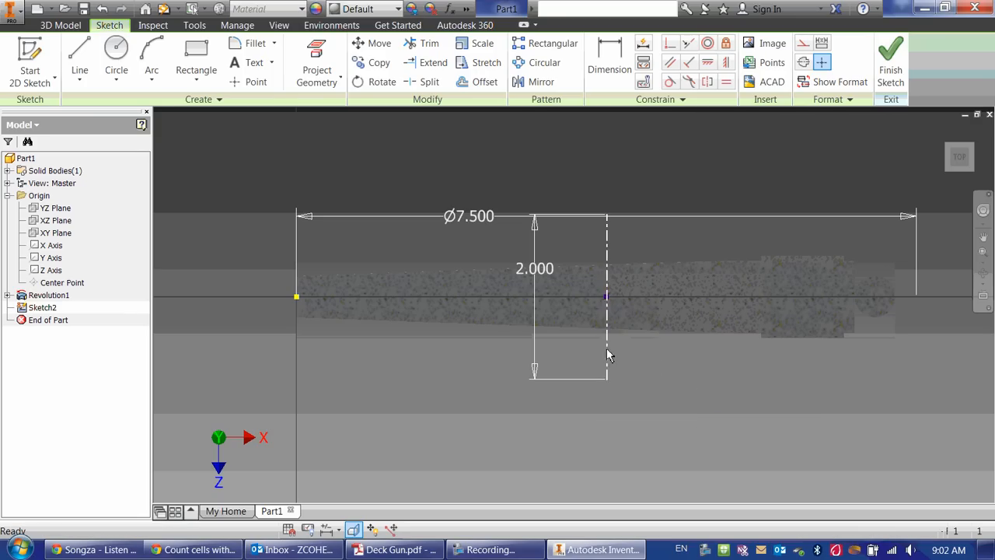
drag(606, 348, 620, 371)
click(697, 434)
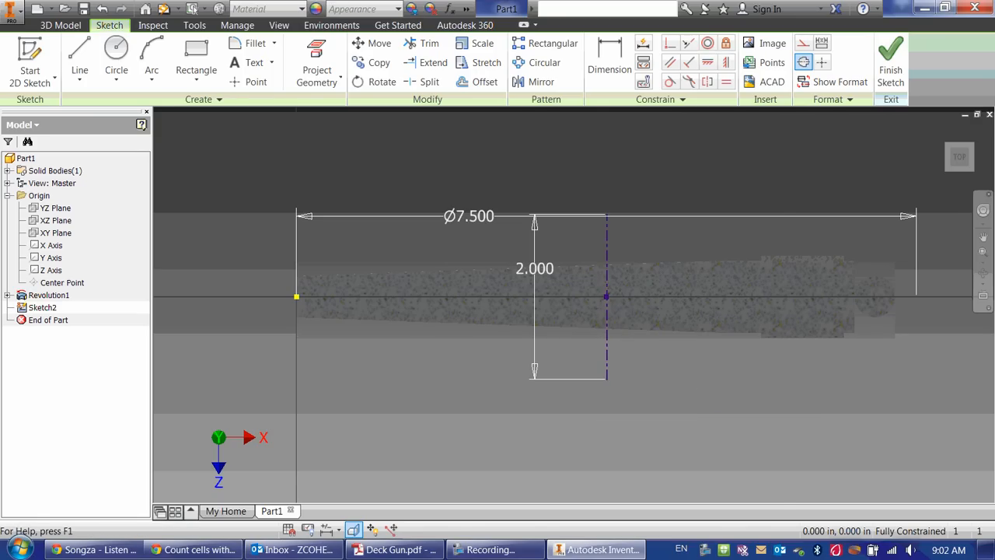
Check the pin's shape in Deck Gun.pdf and sketch a stepped half profile left of the centerline, its ends about 0.235 in away and its middle wider
mouse_move(0, 156)
mouse_down()
mouse_move(253, 156)
mouse_move(531, 124)
mouse_up()
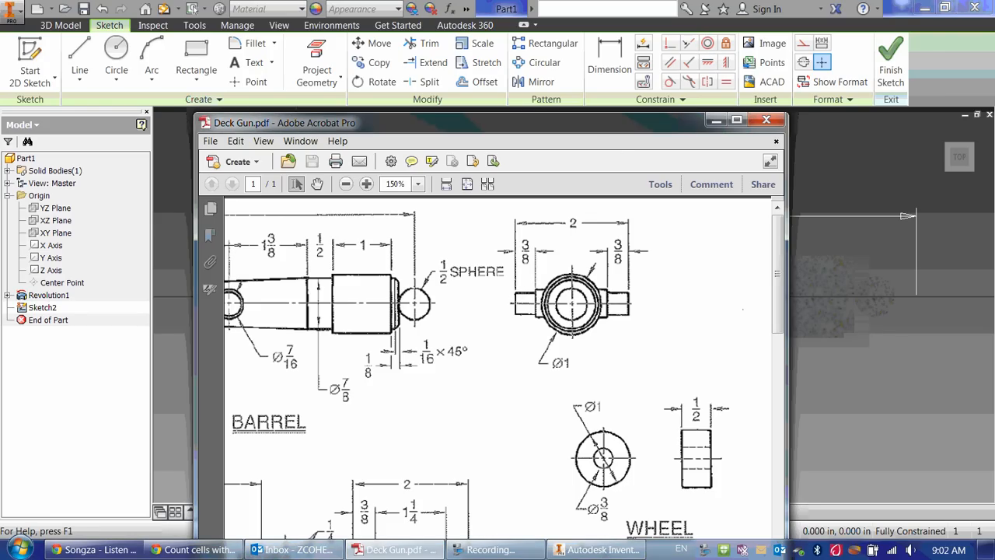
drag(603, 125, 0, 132)
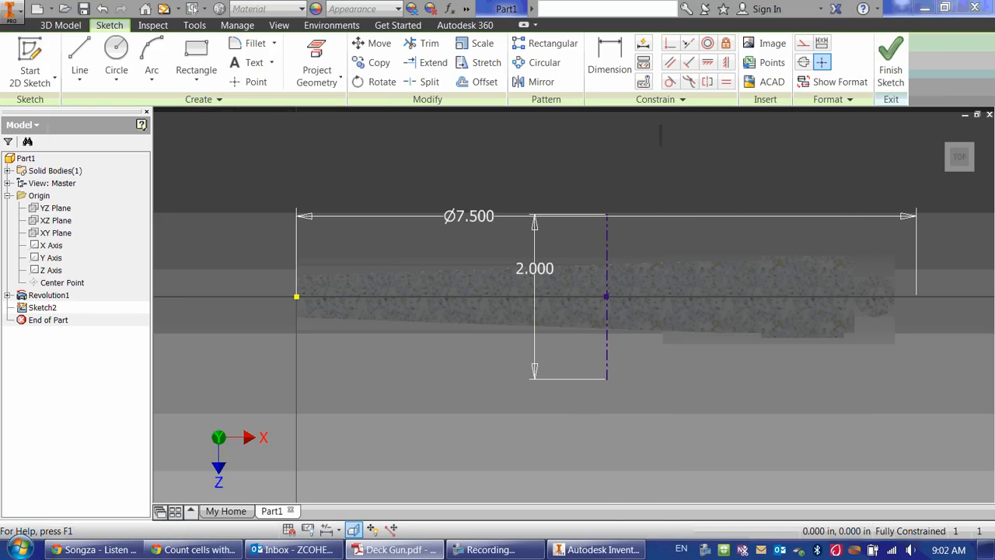
click(80, 53)
click(606, 378)
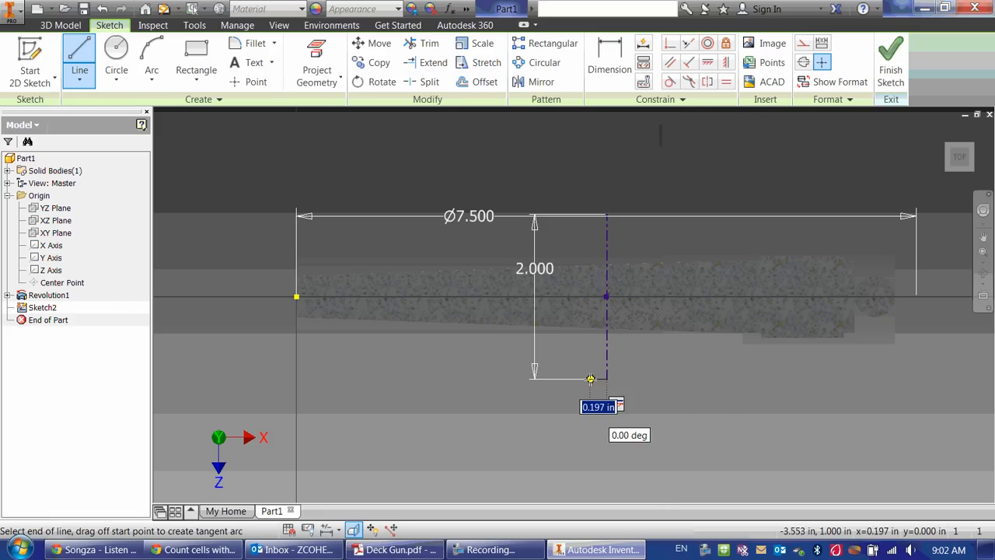
click(587, 378)
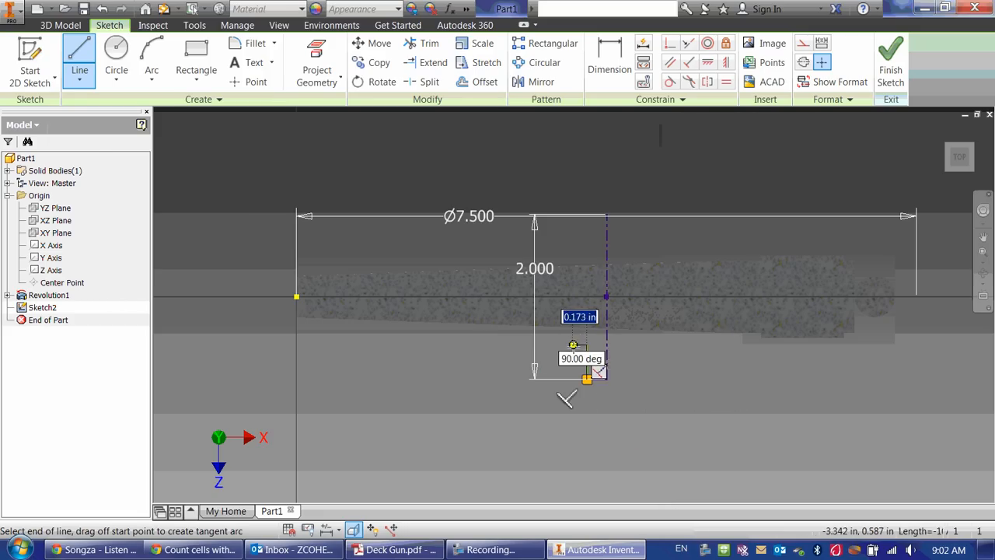
click(572, 244)
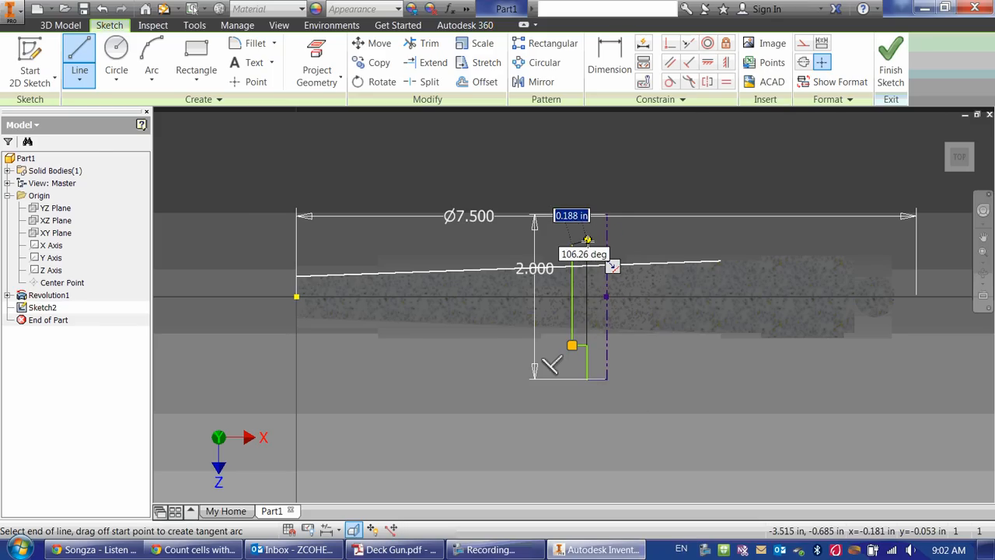
click(587, 244)
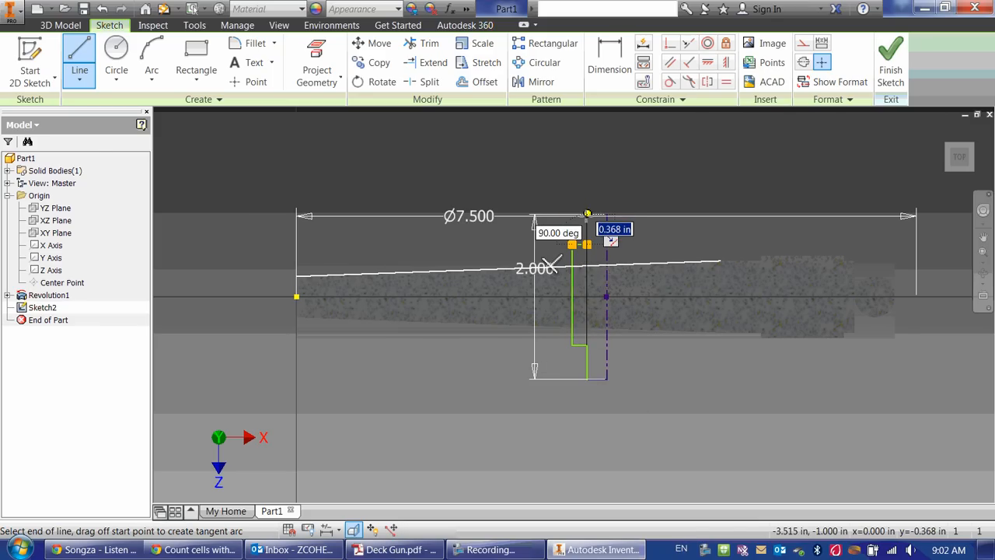
click(587, 215)
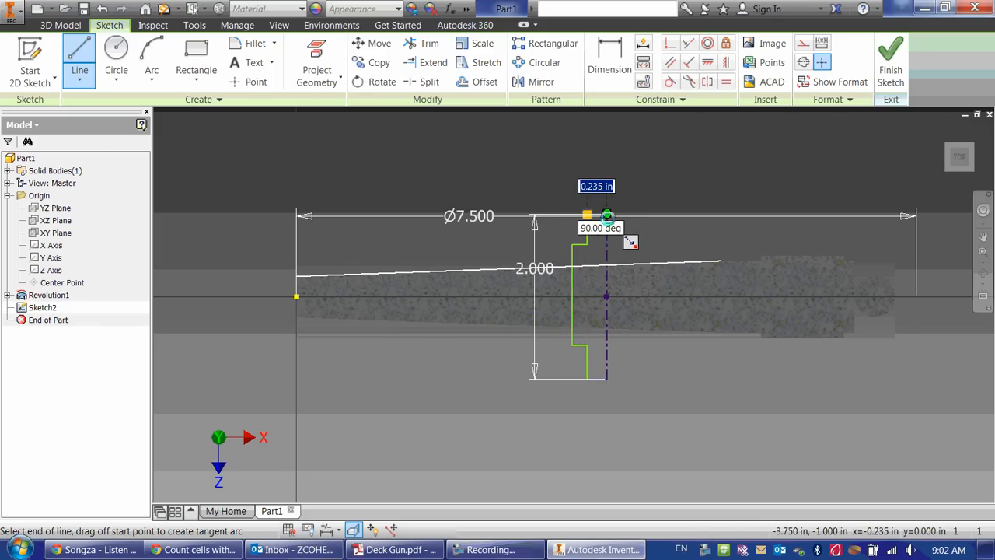
right_click(665, 211)
click(714, 211)
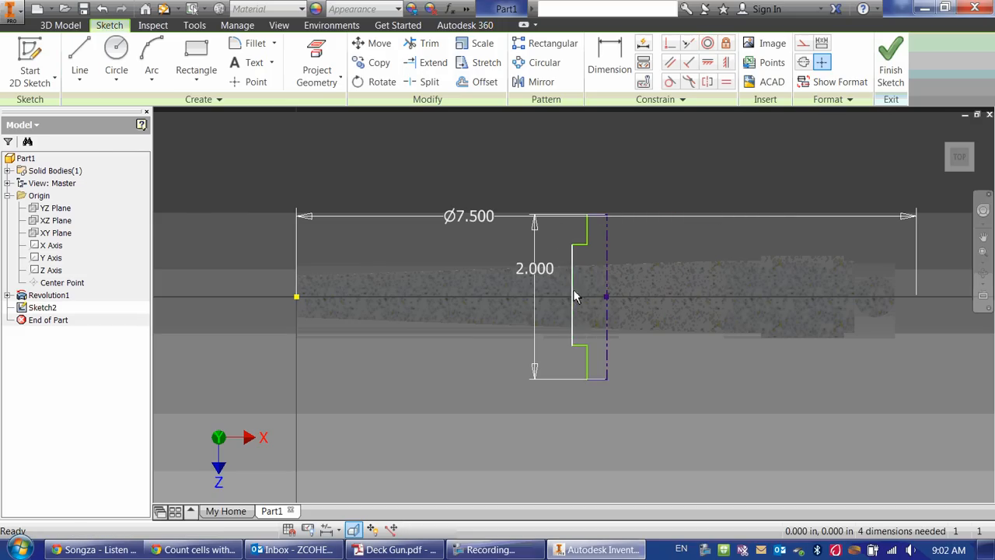
Check the pin end lengths in Deck Gun.pdf and dimension the profile's upper and lower end segments as .375 in each
drag(0, 164, 628, 250)
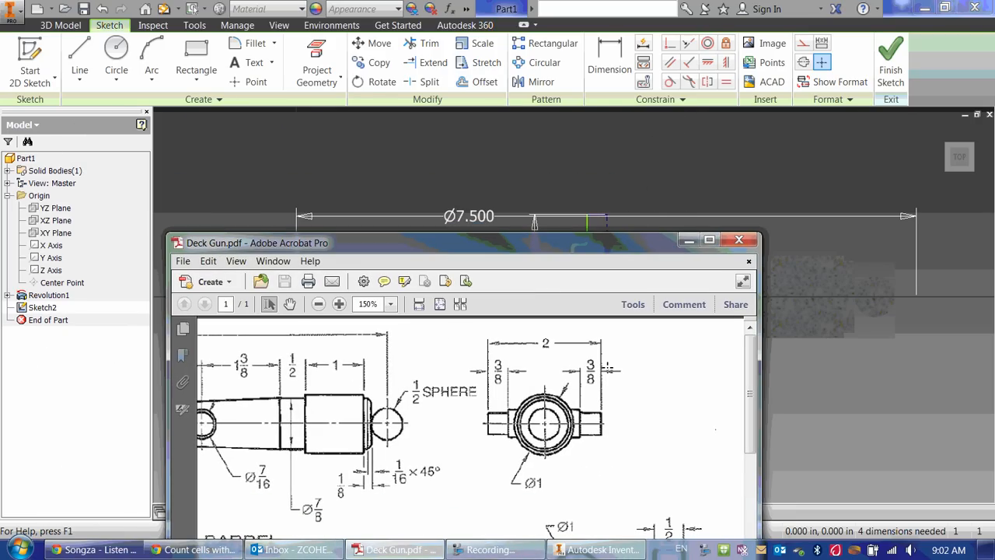
drag(438, 251, 0, 202)
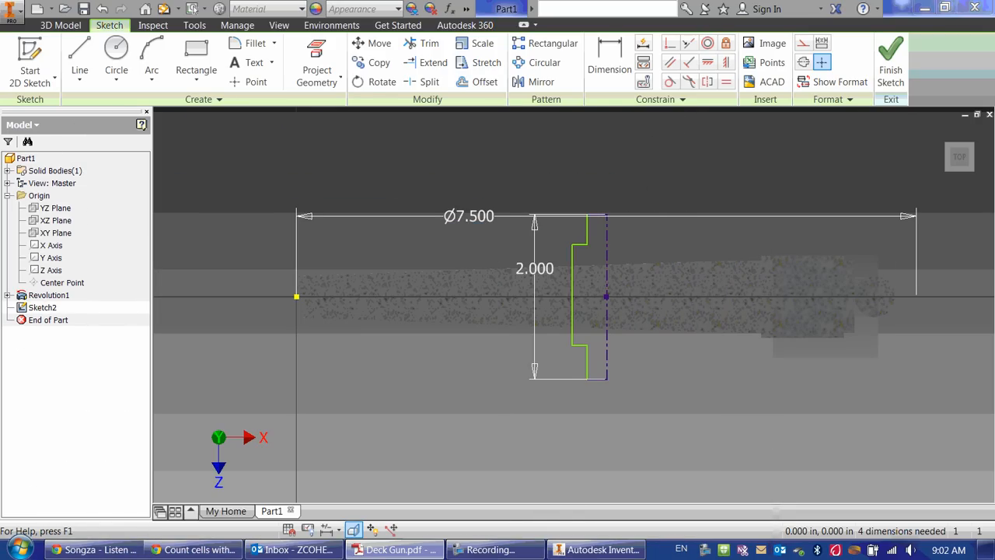
click(619, 56)
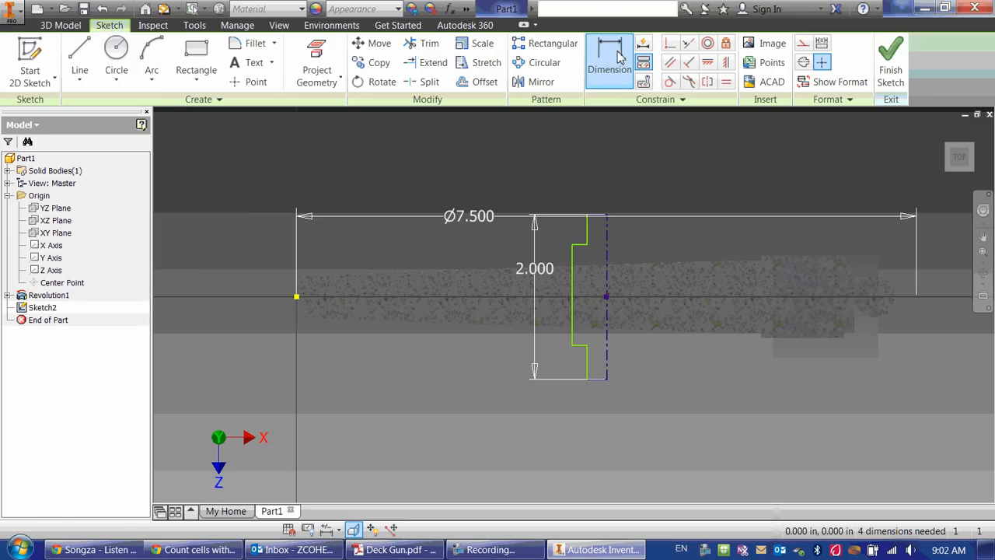
click(588, 229)
click(555, 230)
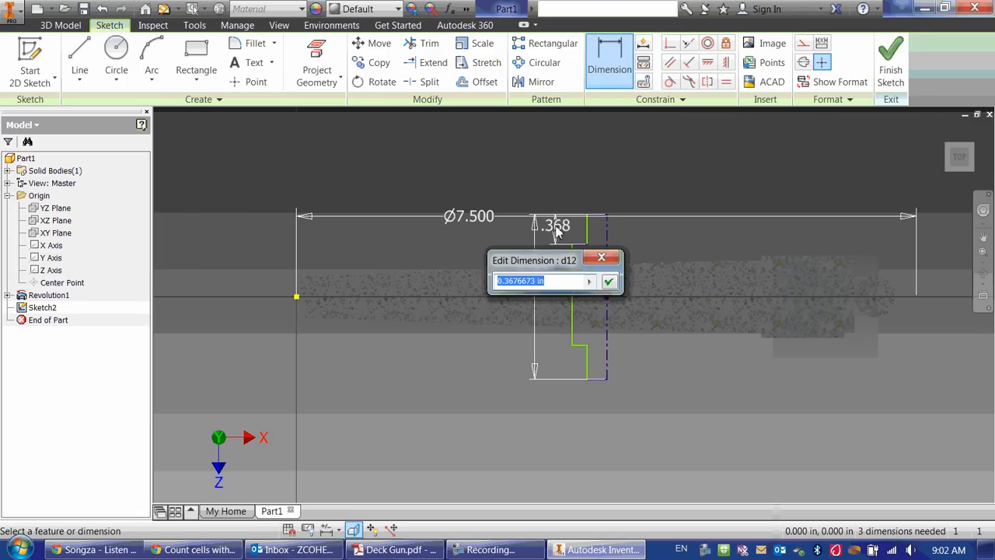
text(.375)
key(Return)
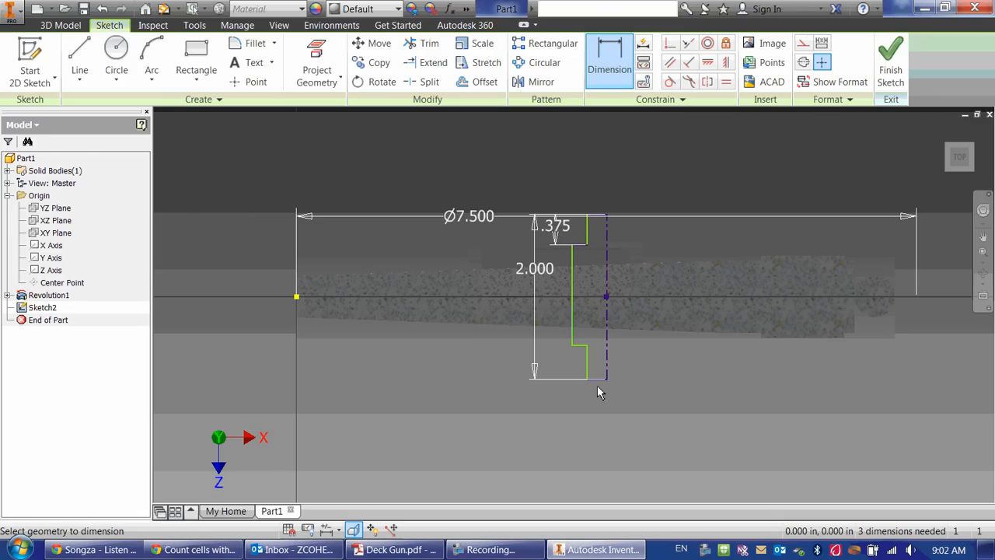
click(587, 364)
click(558, 359)
text(.37)
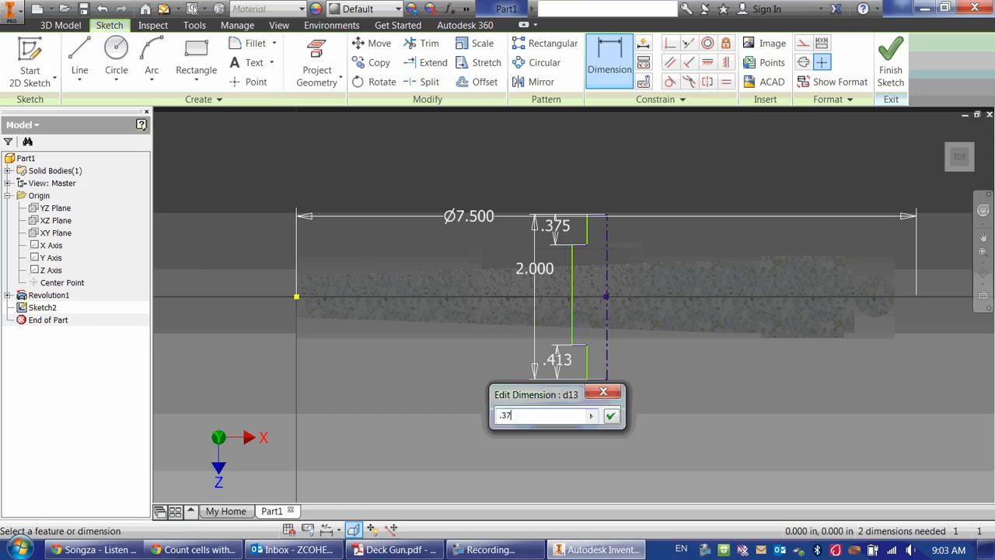
text(5)
key(Return)
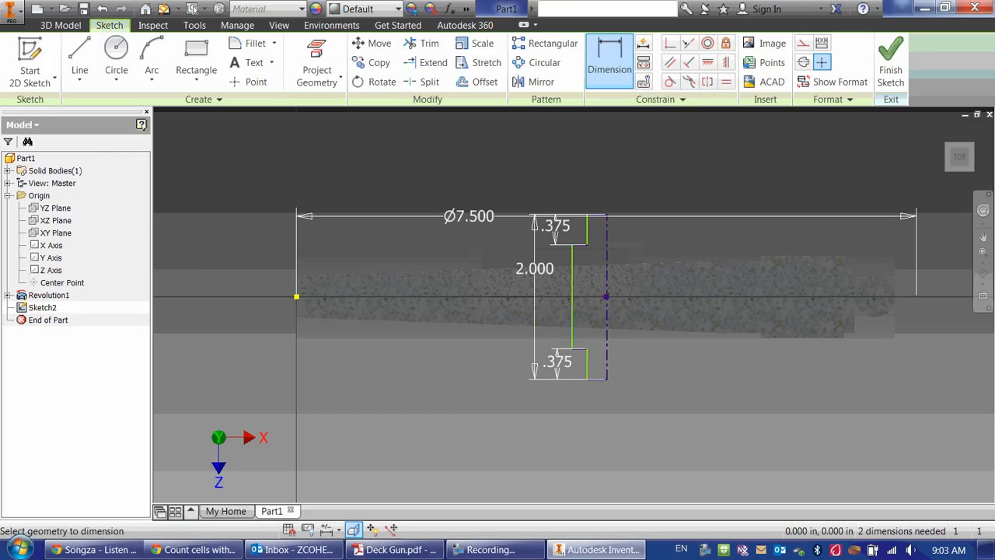
Check the pin diameters in Deck Gun.pdf and dimension the upper end segment across the centerline with a diameter of 3/8 in
click(396, 549)
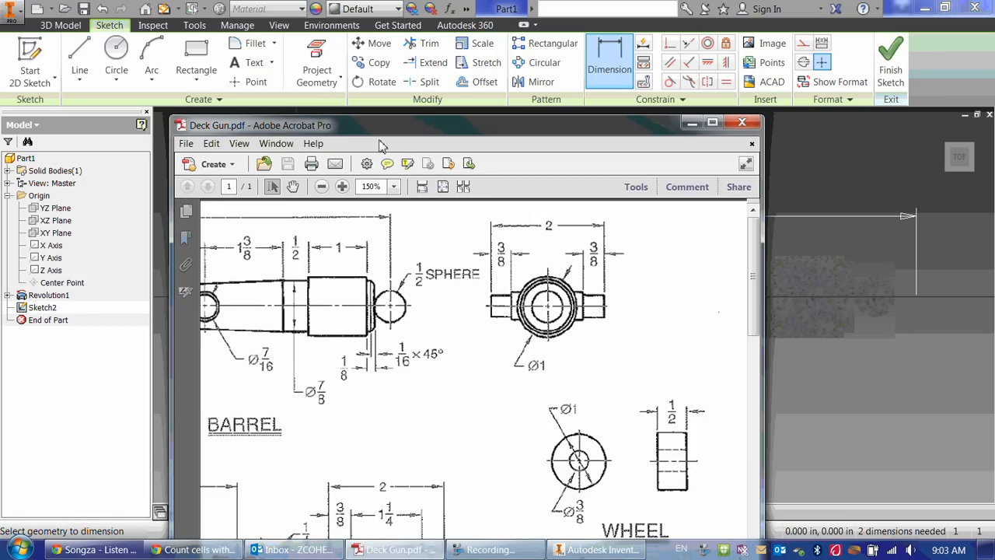
ctrl+scroll(393, 295, down, 1)
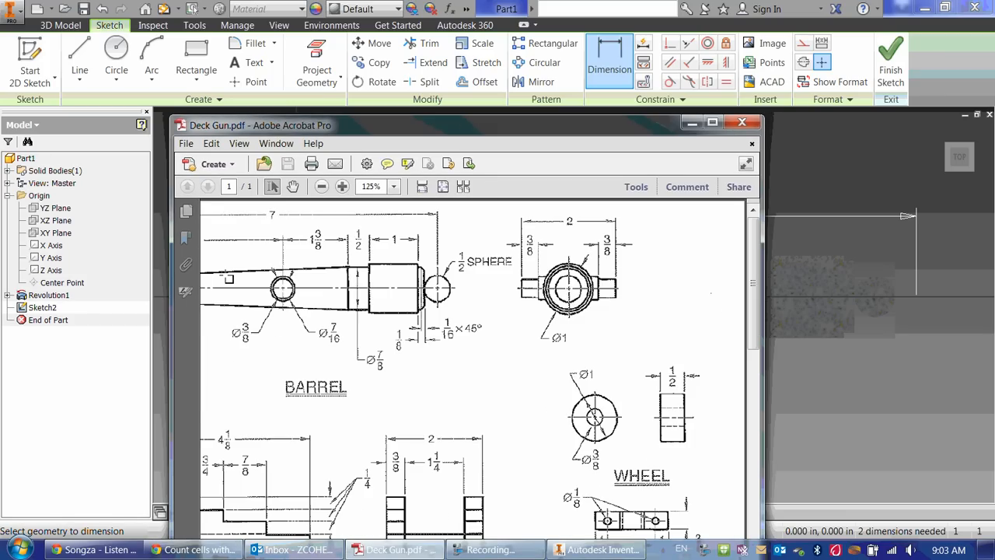
ctrl+scroll(229, 279, up, 3)
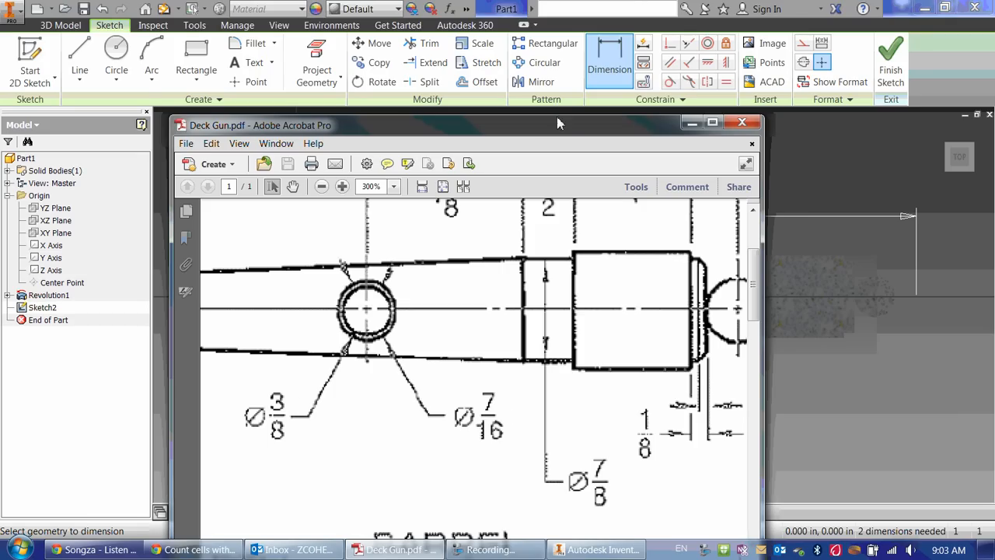
click(692, 123)
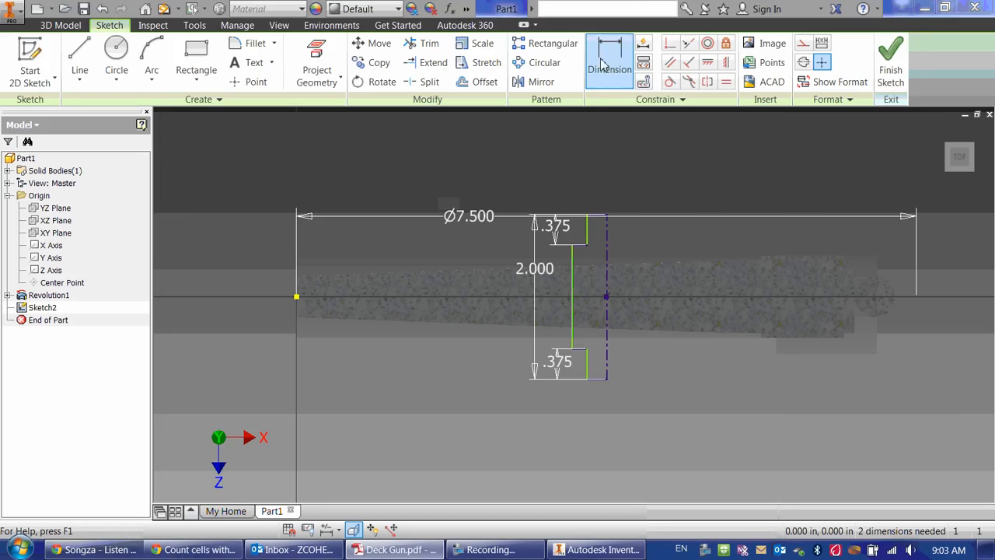
click(587, 231)
click(606, 241)
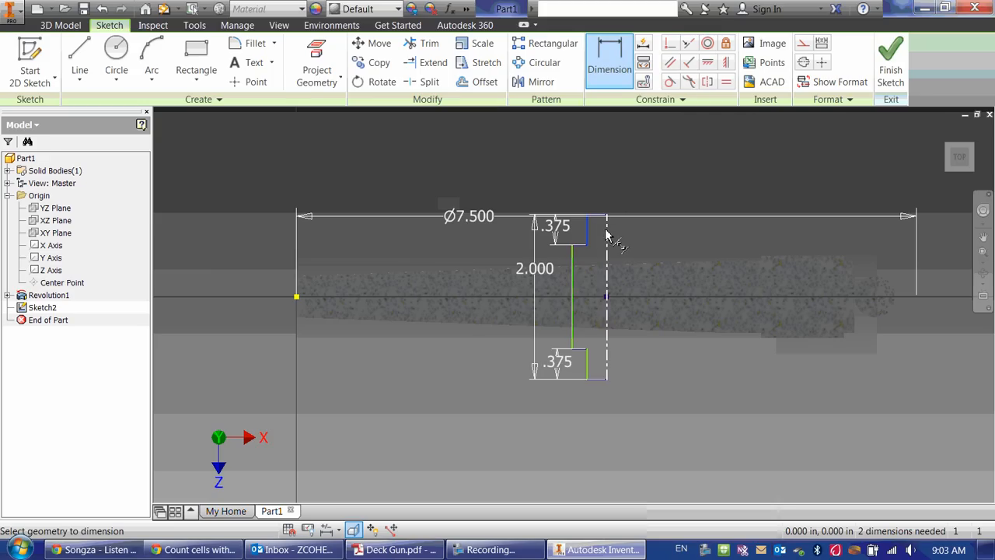
click(597, 171)
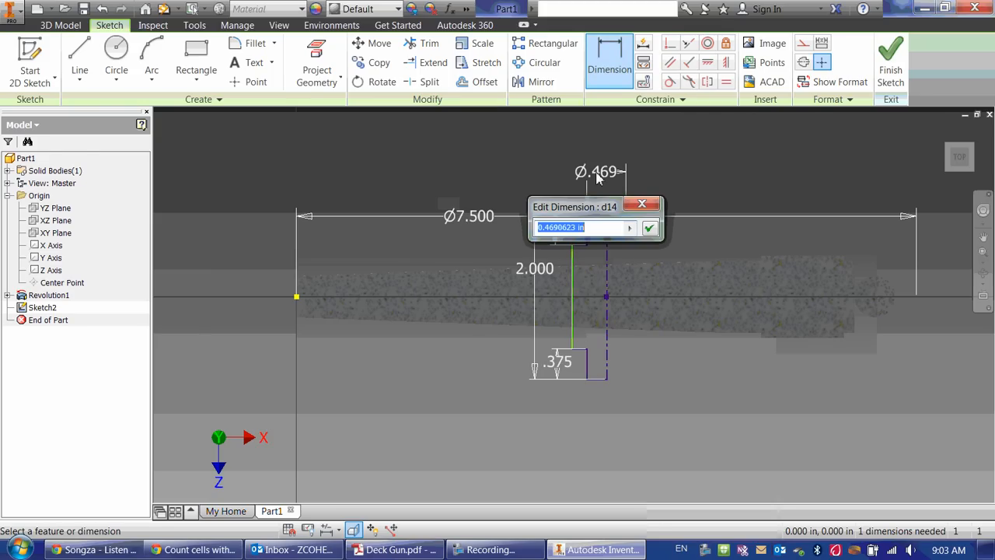
text(3/8)
key(Return)
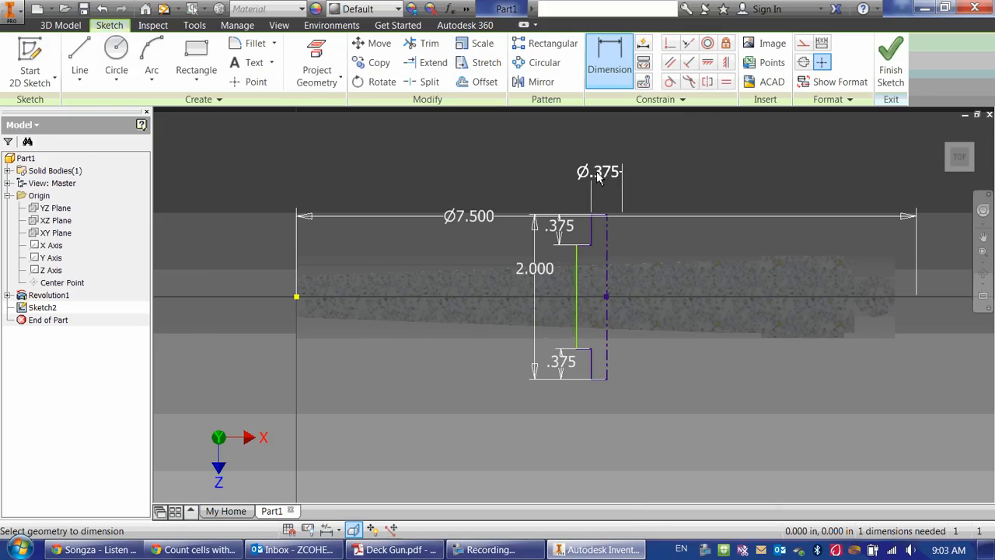
Dimension the profile's long middle segment across the centerline with a diameter of 7/16 in and inspect the lower step
click(583, 286)
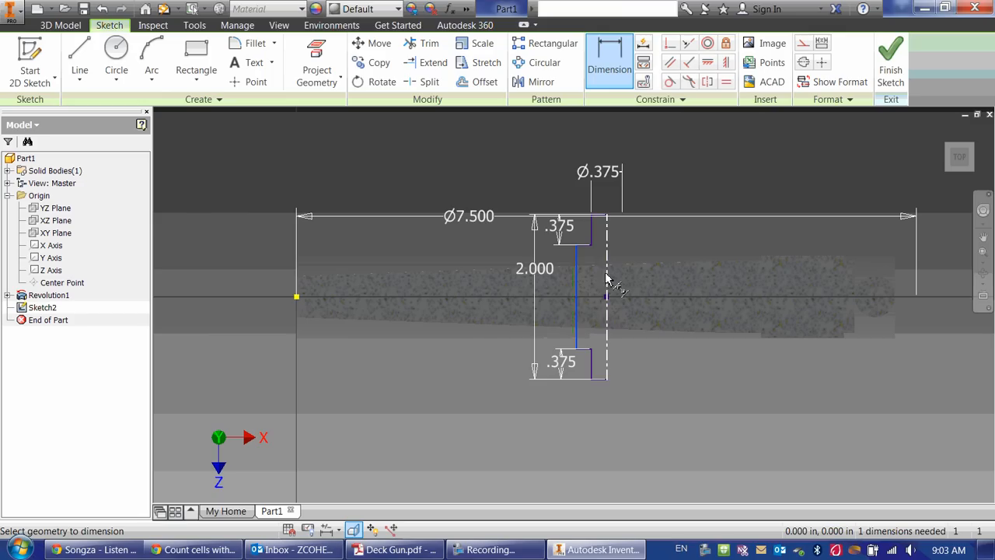
click(606, 284)
click(591, 140)
text(7/16)
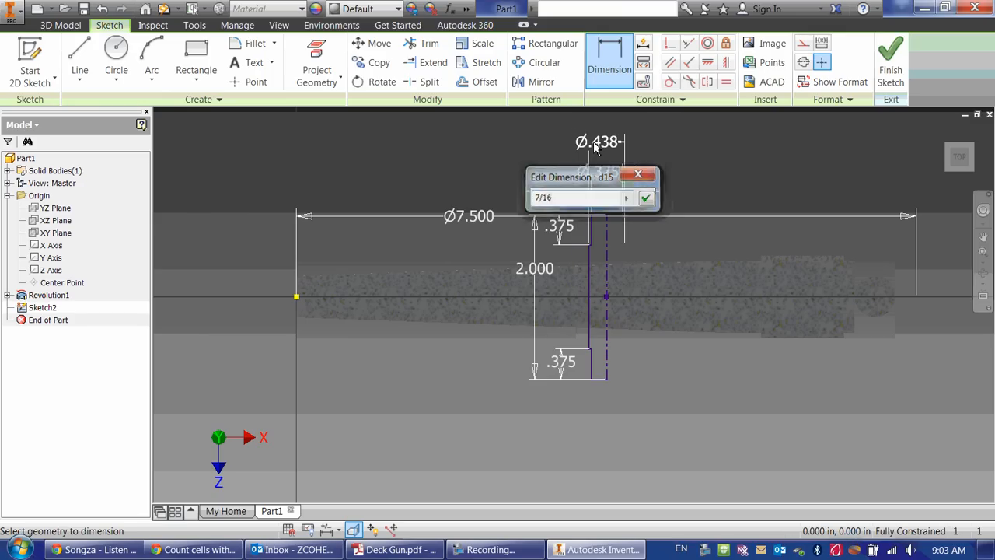
key(Return)
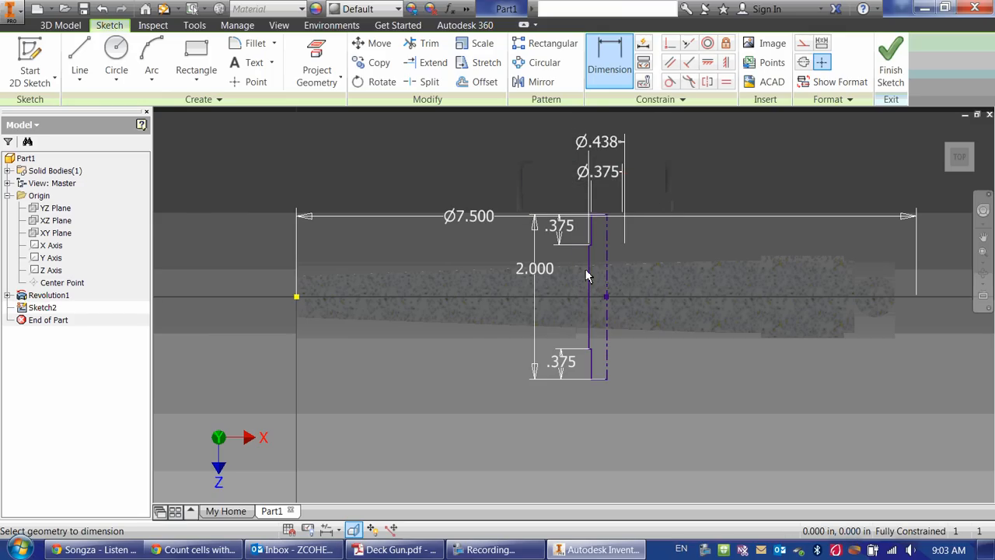
scroll(590, 280, up, 4)
scroll(572, 410, down, 4)
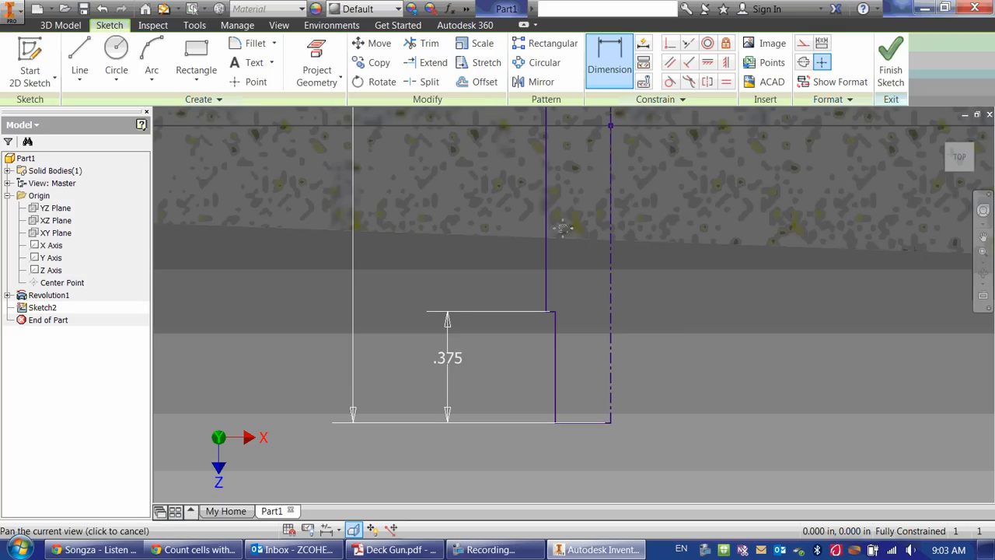
scroll(565, 225, up, 1)
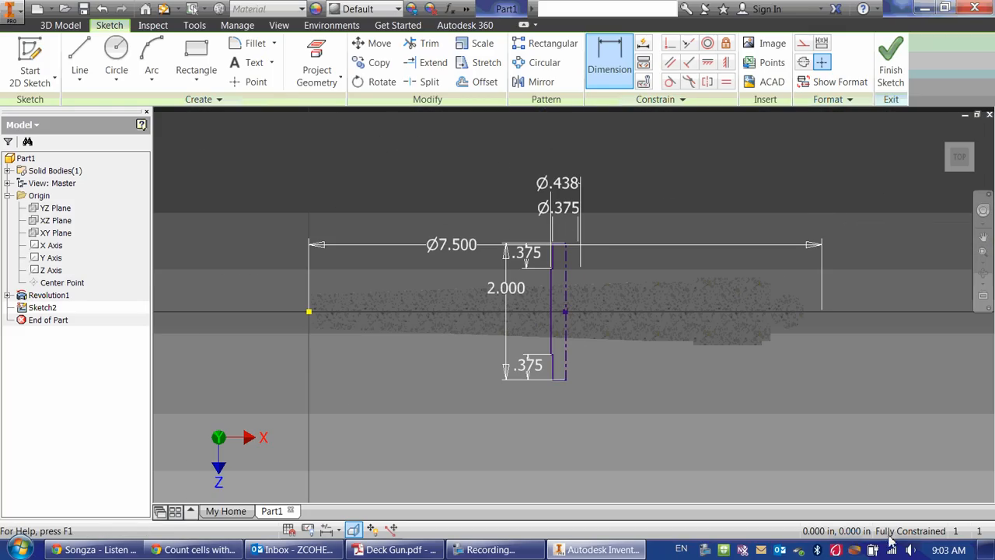
End dimensioning and revolve the stepped pin profile a full turn about its centerline, joined to the barrel
right_click(484, 164)
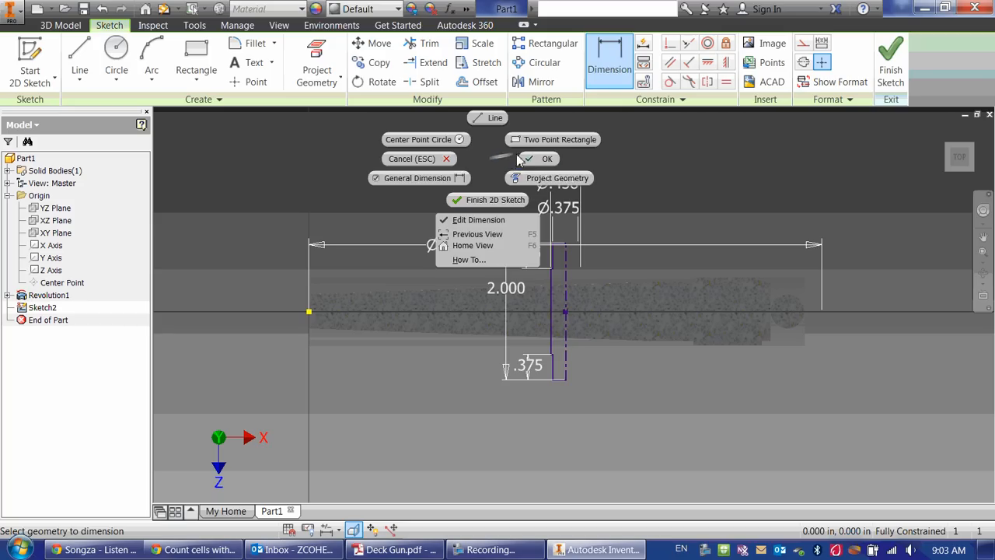
click(501, 155)
right_click(497, 153)
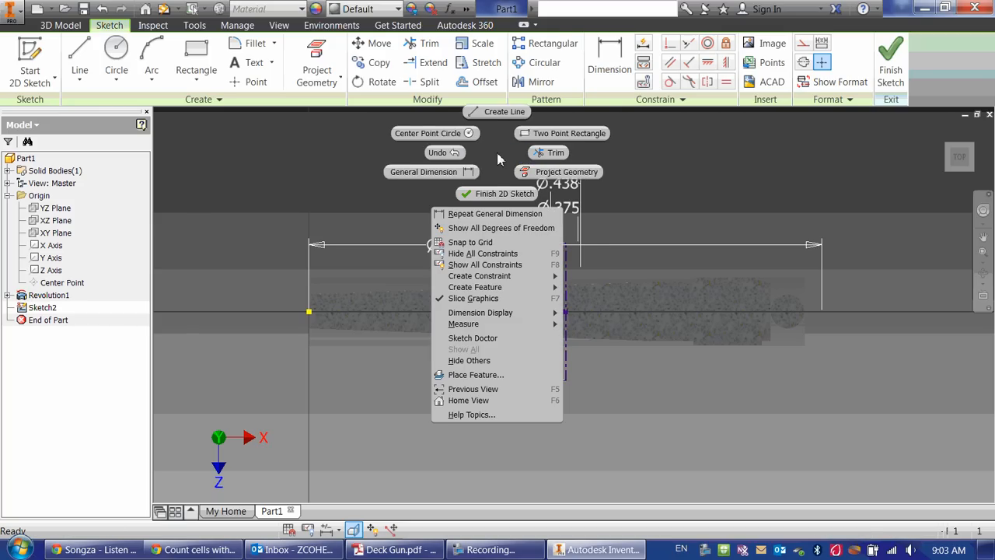
key(Escape)
click(60, 25)
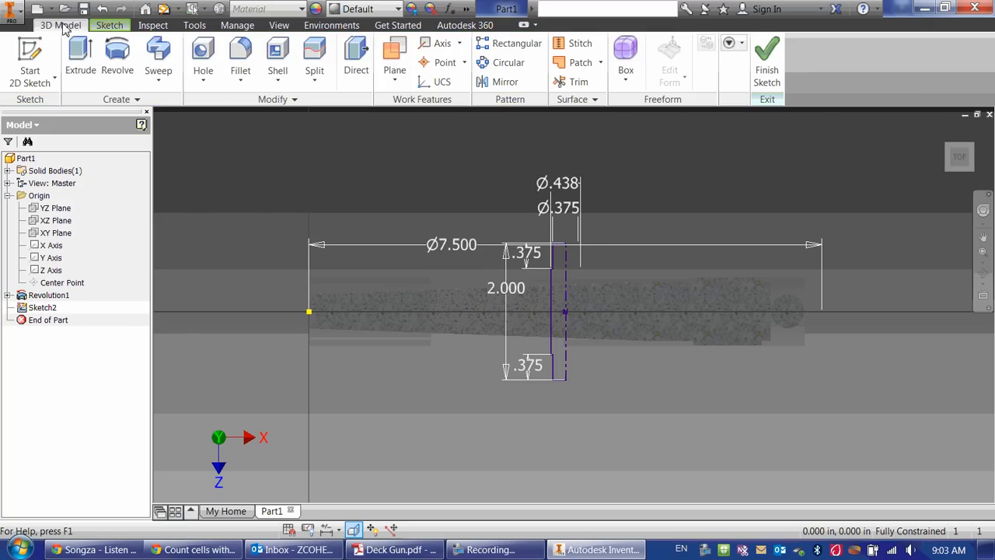
click(118, 61)
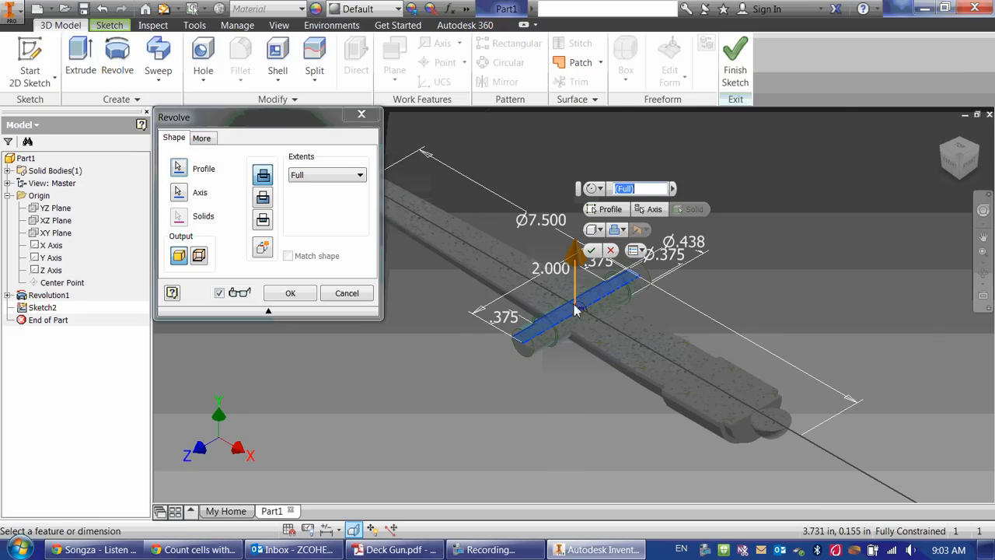
scroll(587, 326, down, 4)
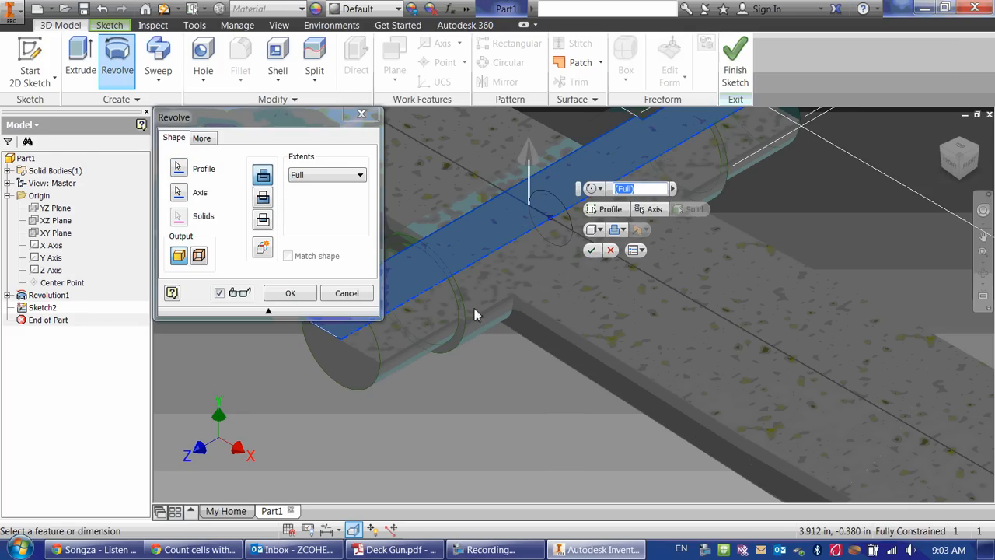
click(282, 296)
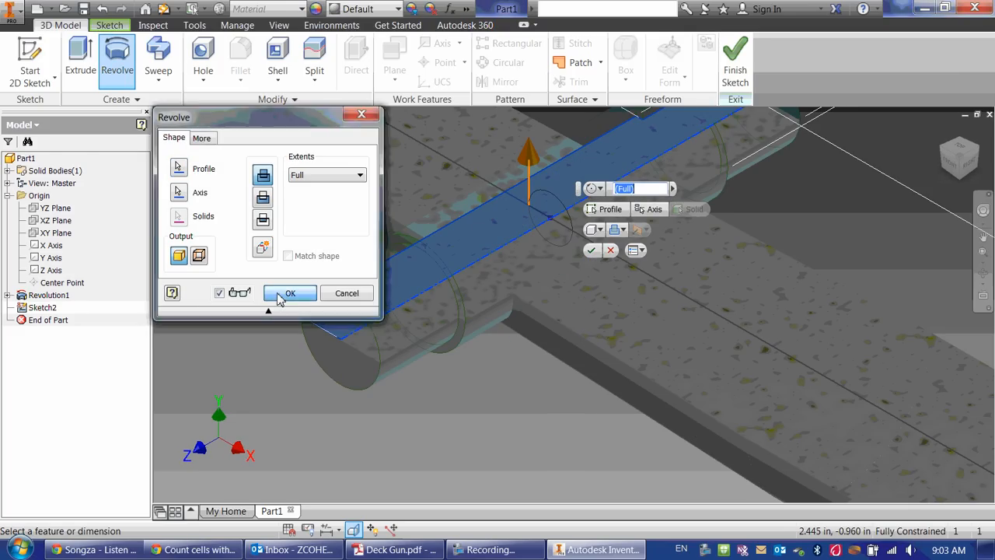
Inspect the barrel with its side pins and assign the Iron, Cast material to the part
scroll(414, 286, up, 5)
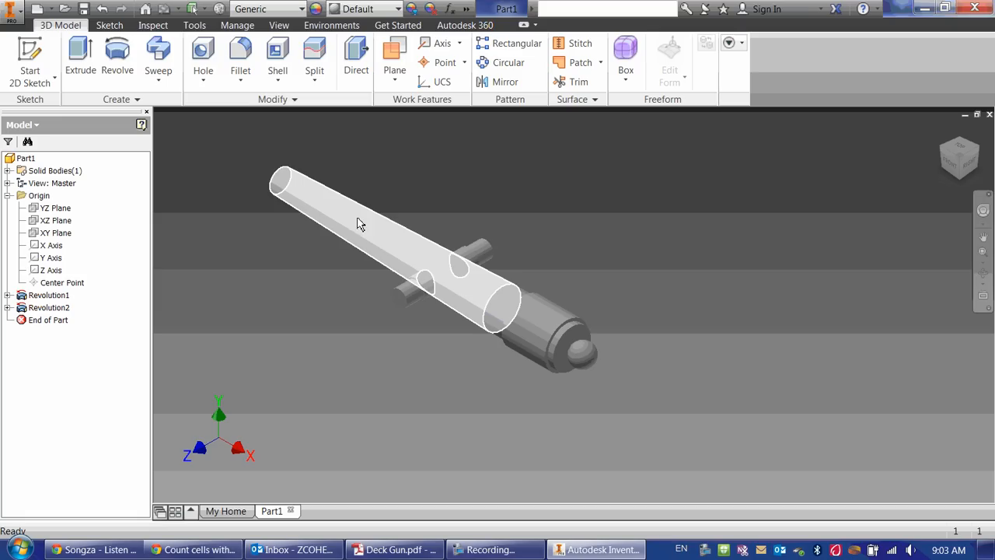
shift+middle_drag(315, 285, 459, 315)
click(302, 9)
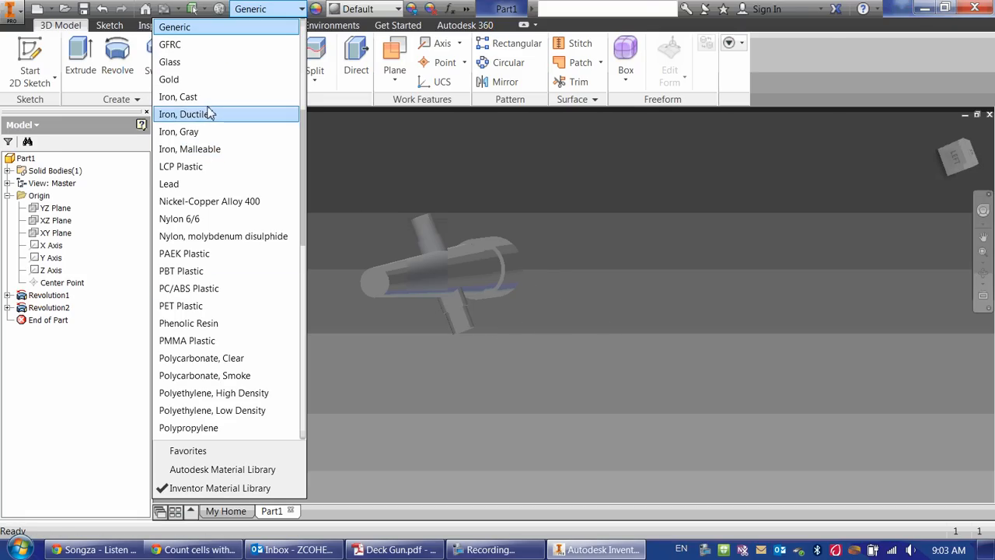
click(215, 101)
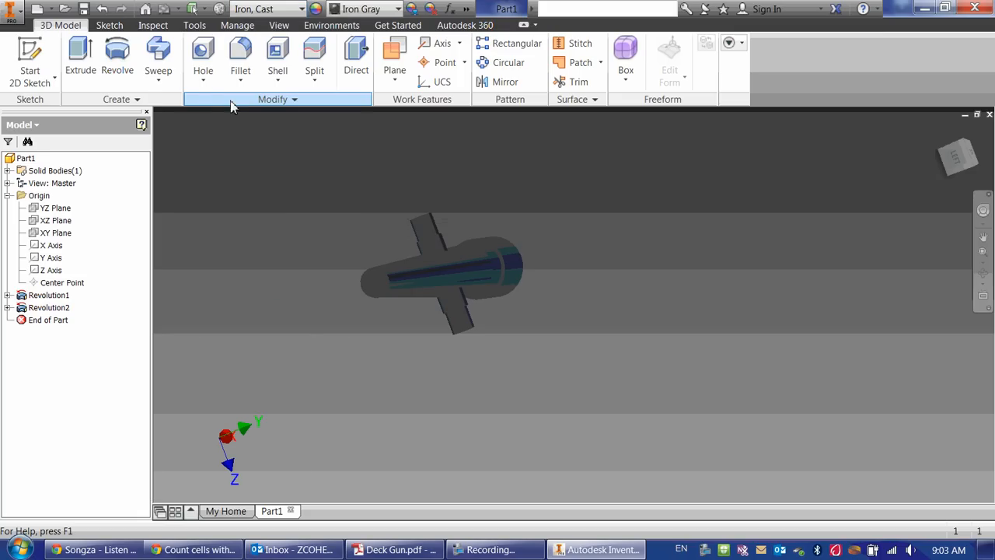
Check the part's mass and other physical properties in its iProperties
right_click(19, 157)
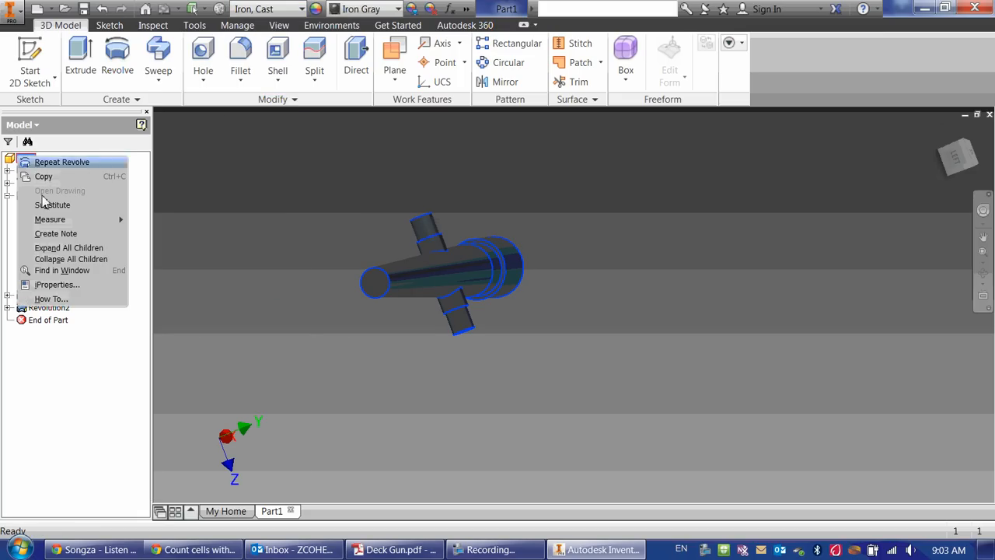
click(49, 287)
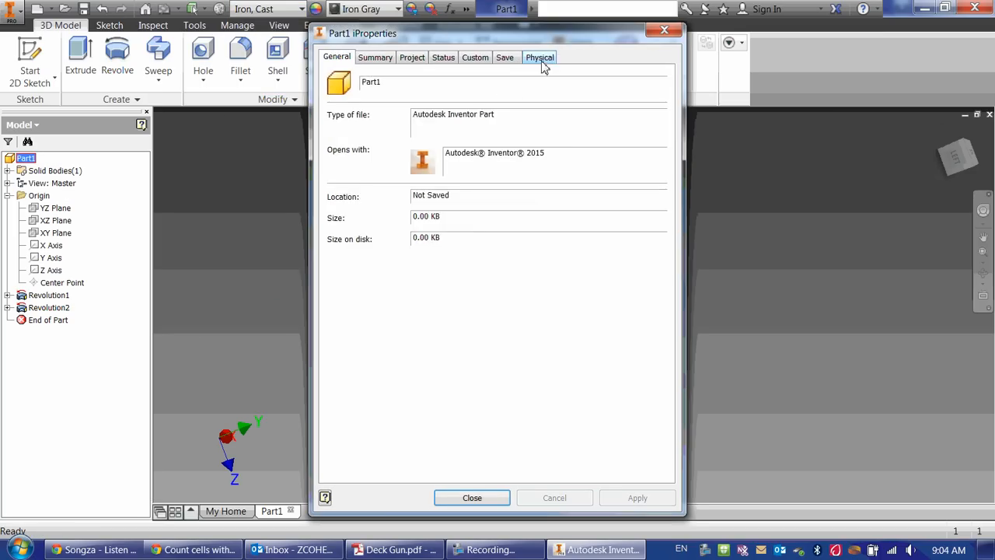
click(540, 57)
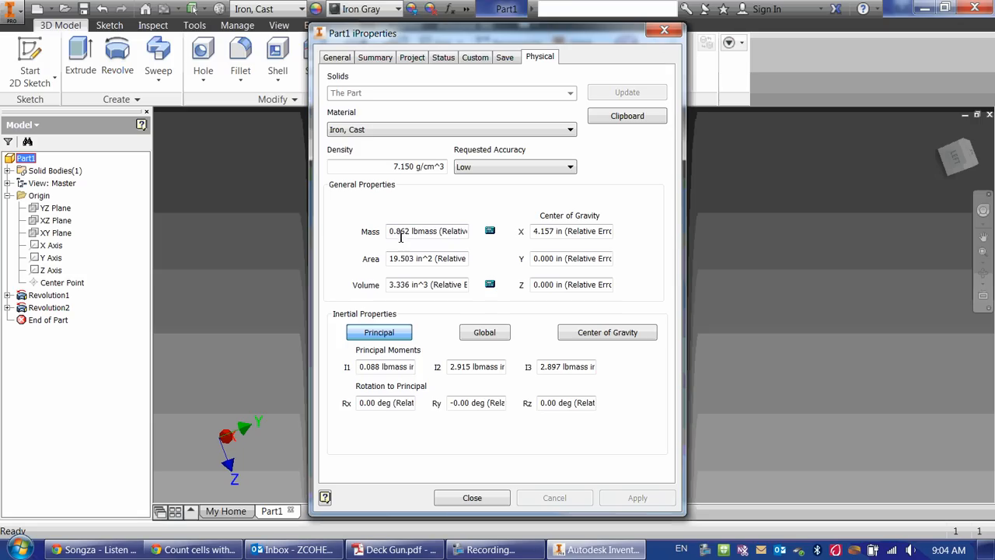
click(466, 500)
Restore the home view, start saving the part, and create and open a new Deck Gun folder inside Engineering Drawing
click(940, 132)
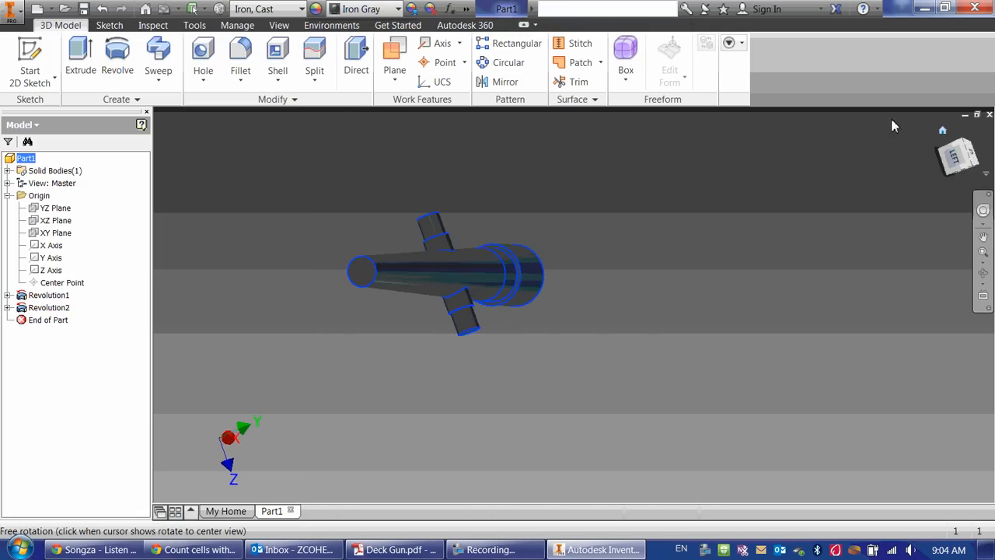
click(83, 9)
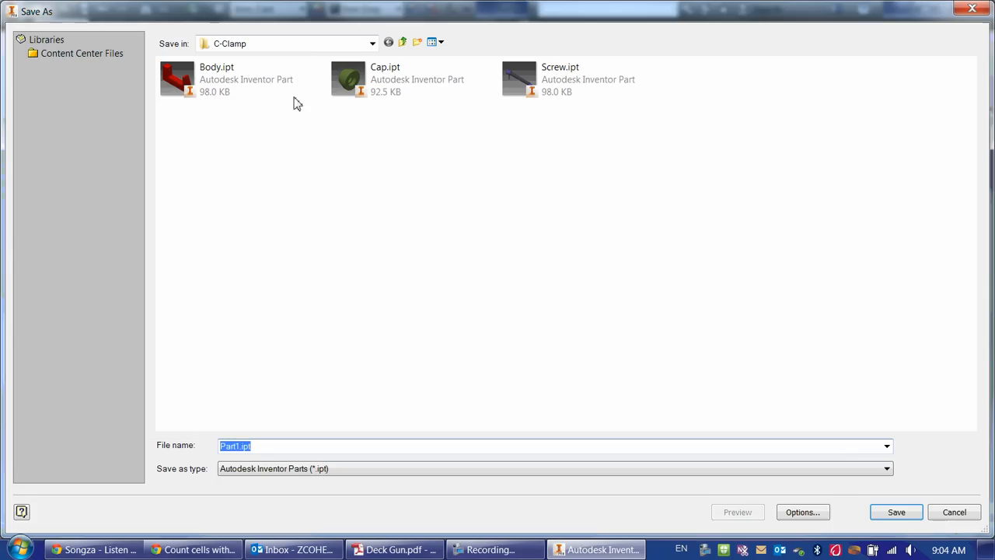
click(305, 45)
click(305, 46)
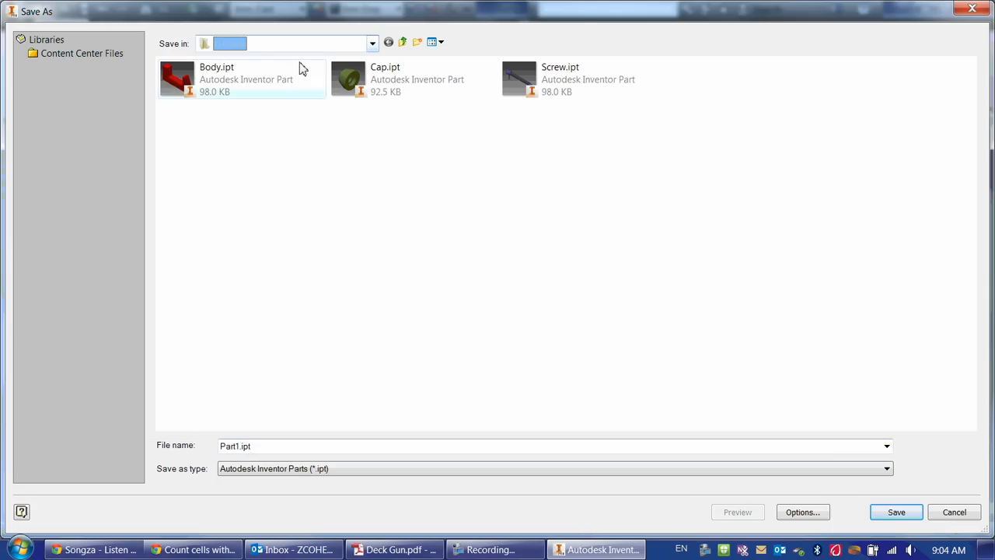
click(303, 47)
click(255, 148)
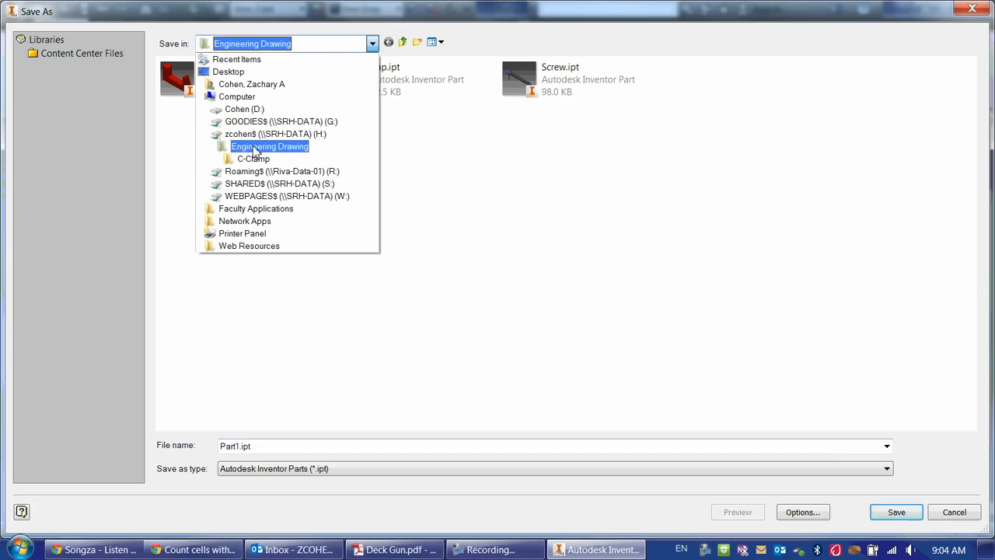
click(425, 44)
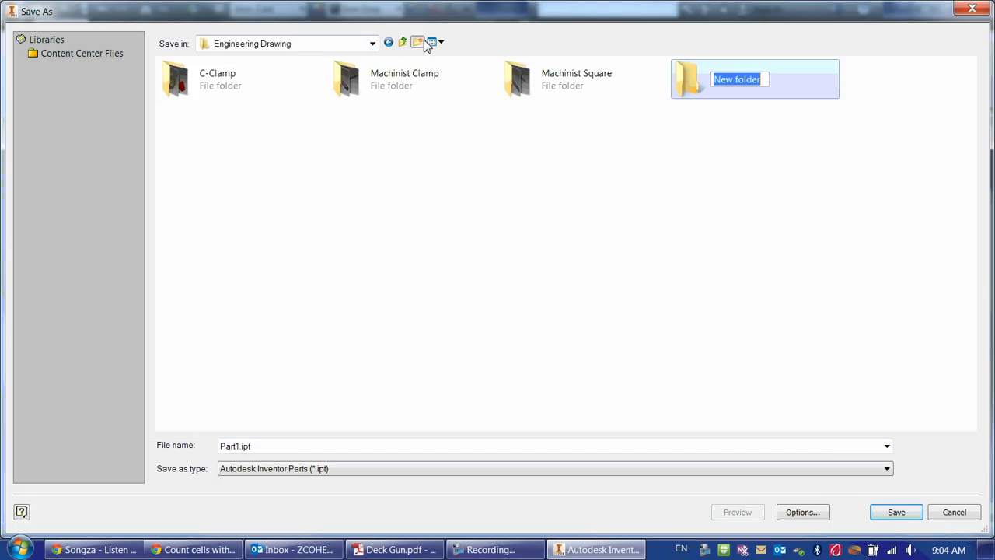
text(D)
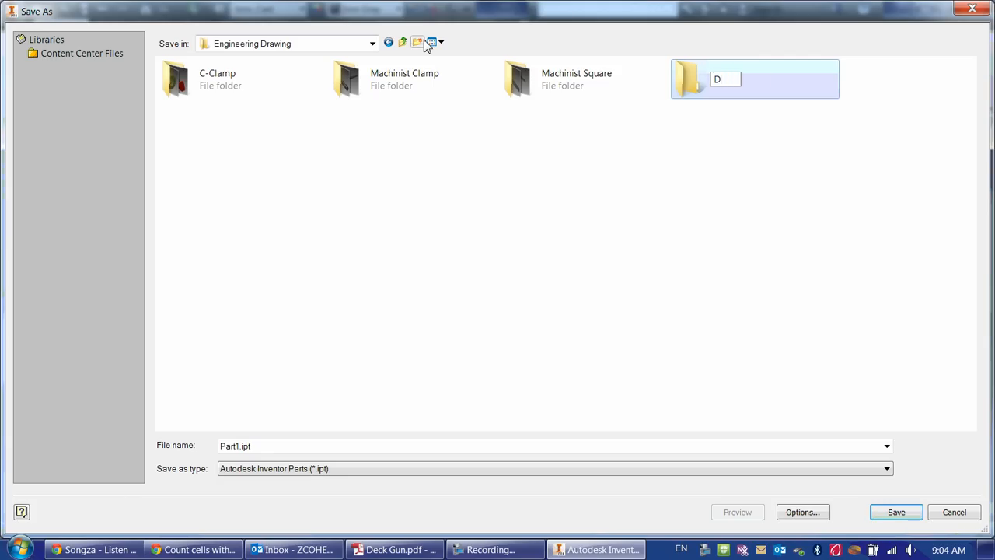
text(eck Gun)
key(Return)
key(Return)
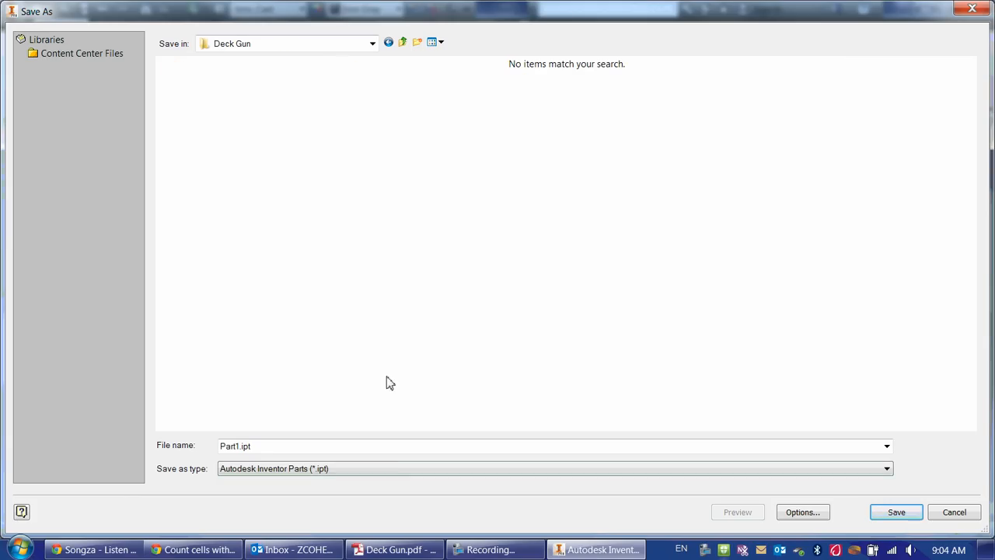
Save the part under the file name Barrel in the Deck Gun folder
click(397, 451)
text(Barrel)
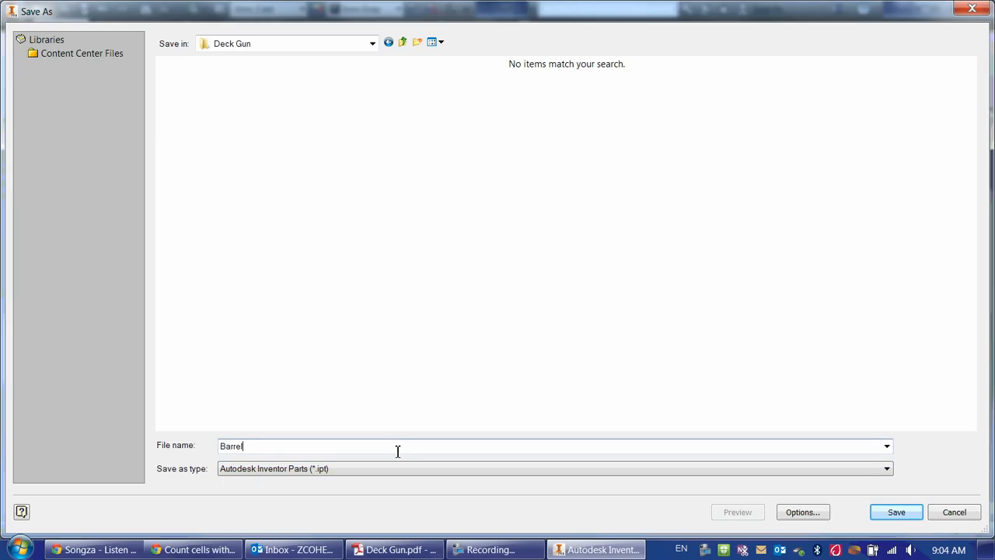
key(Return)
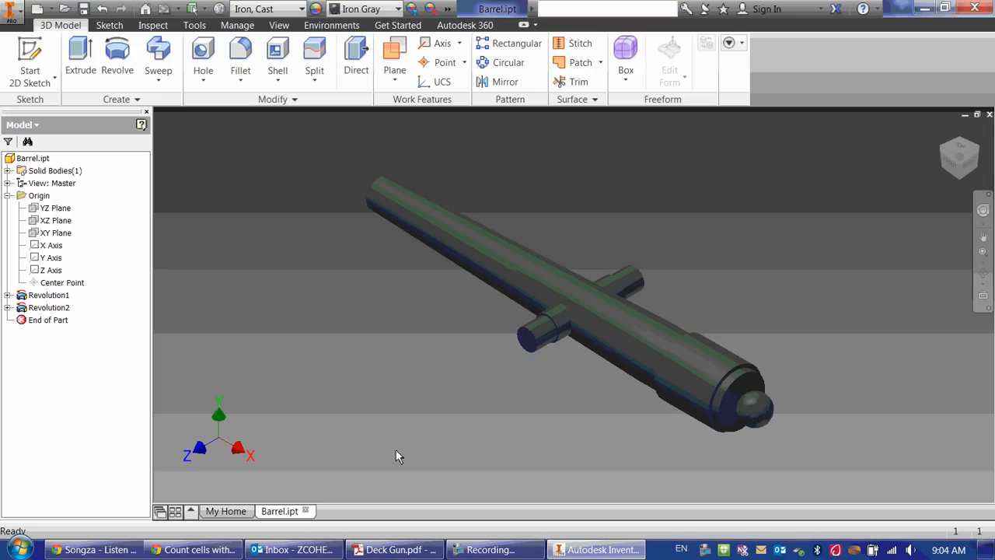